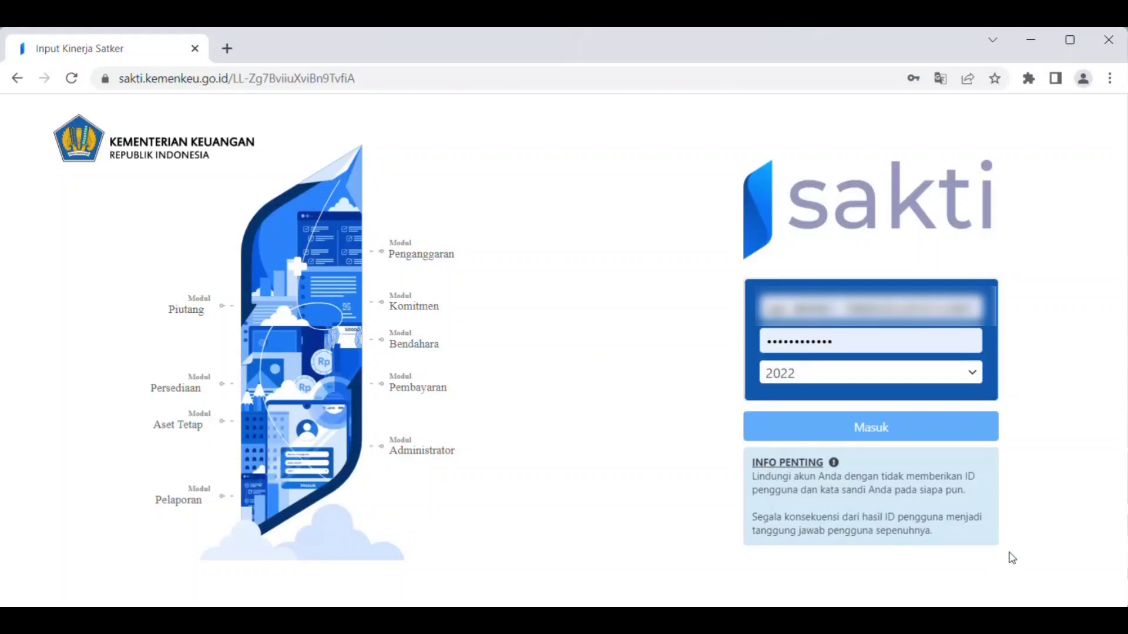
Sign in for fiscal year 2022 and open the Realisasi Kinerja Satker form from the Komitmen module's RUH group
click(886, 431)
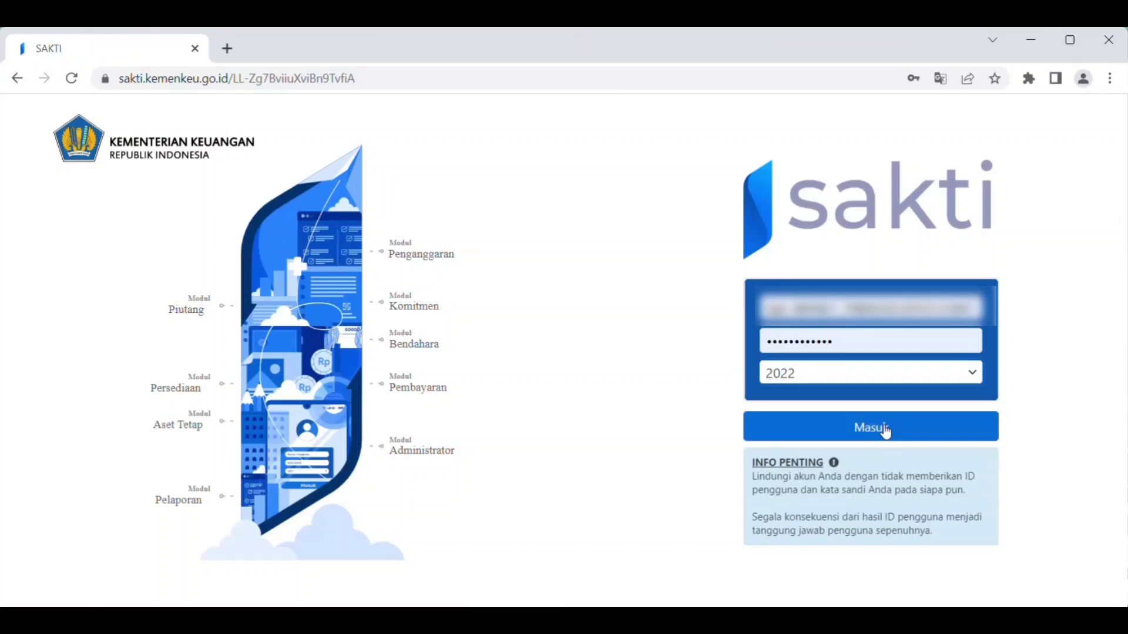
click(886, 431)
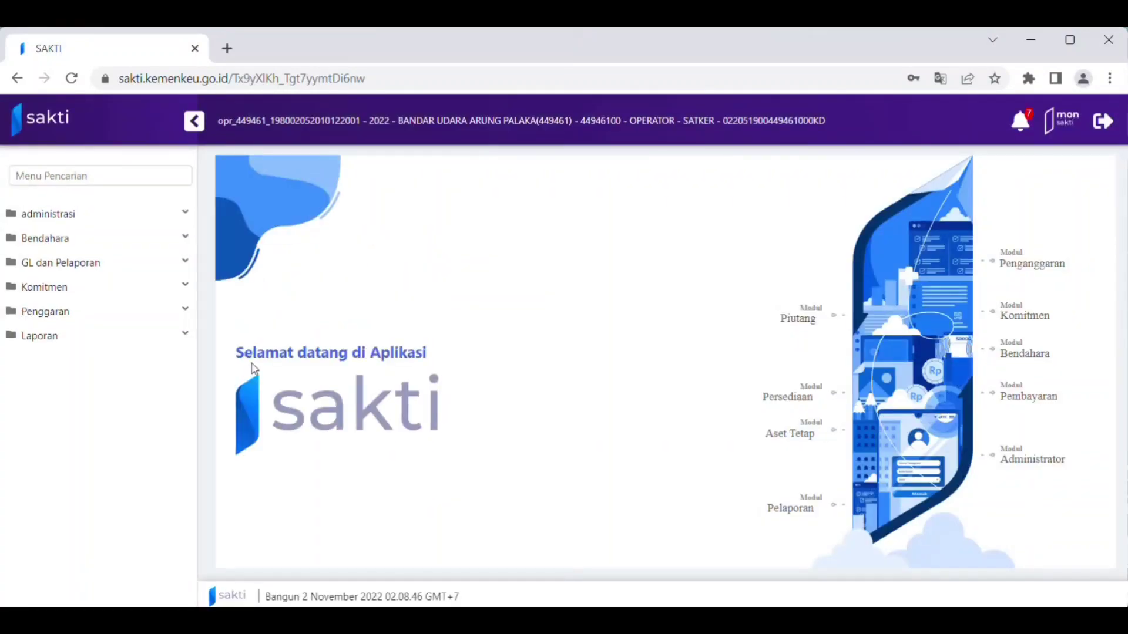
click(101, 296)
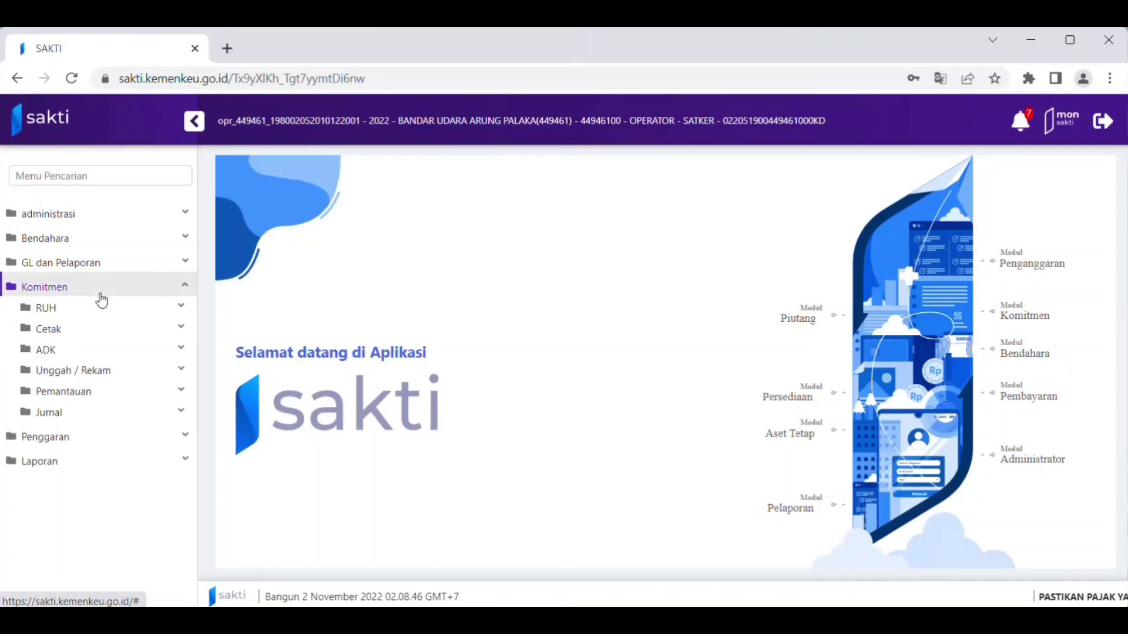
click(92, 316)
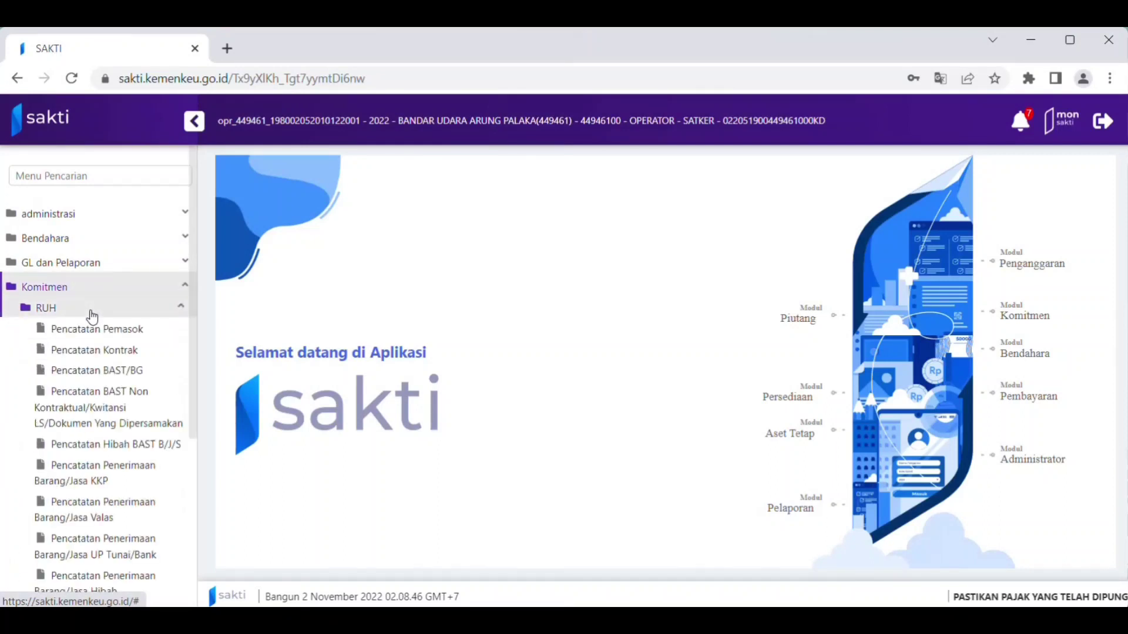
scroll(96, 429, down, 3)
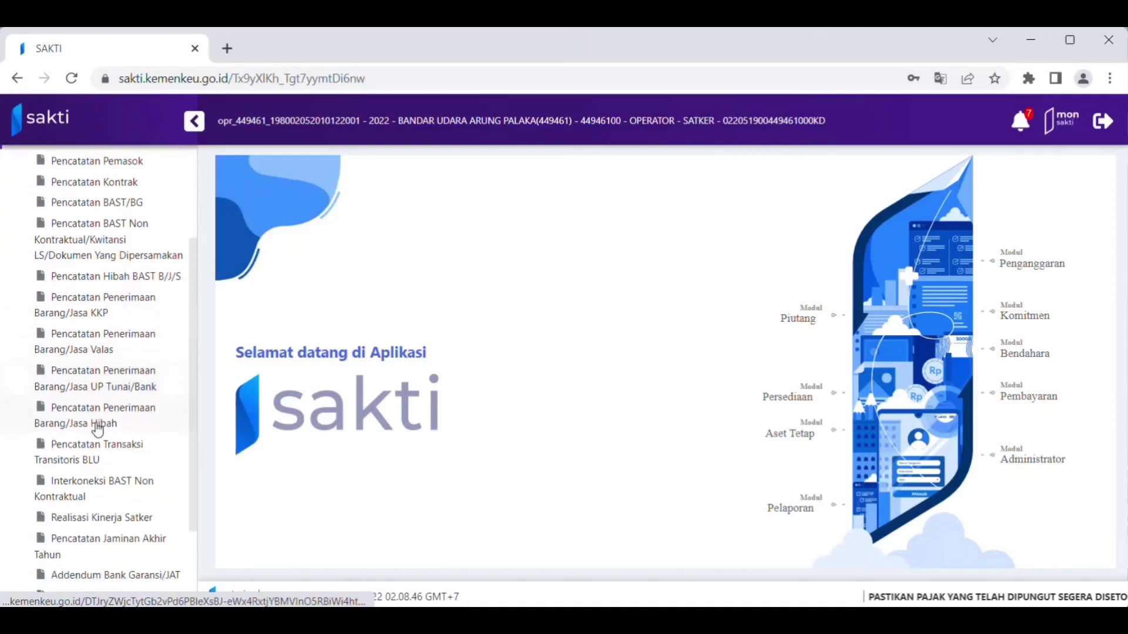
scroll(97, 428, down, 2)
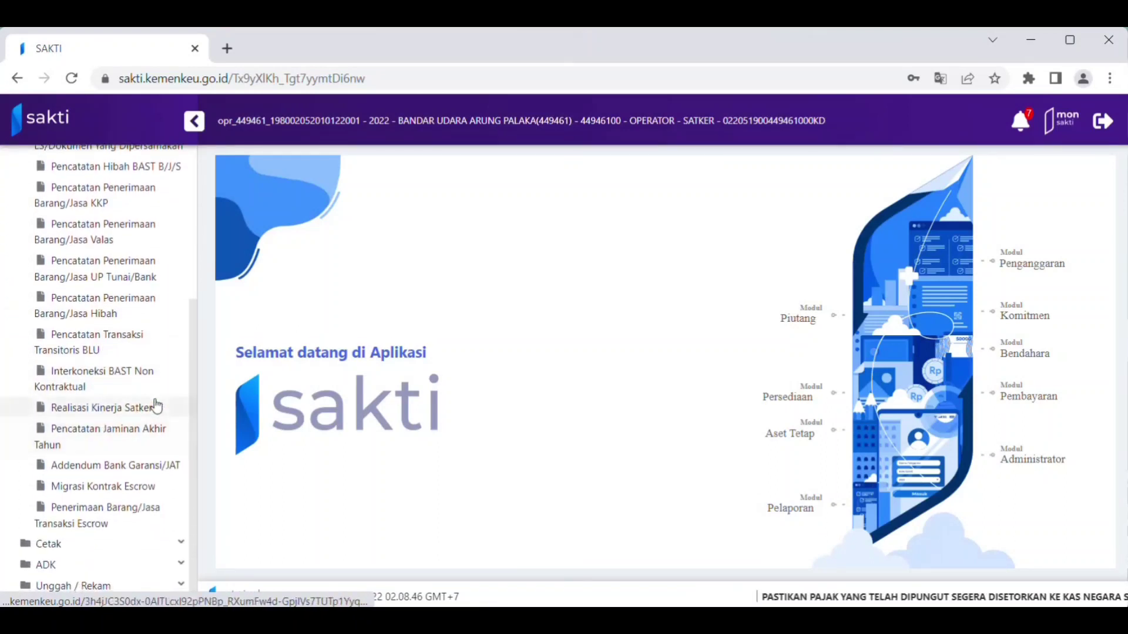
click(122, 415)
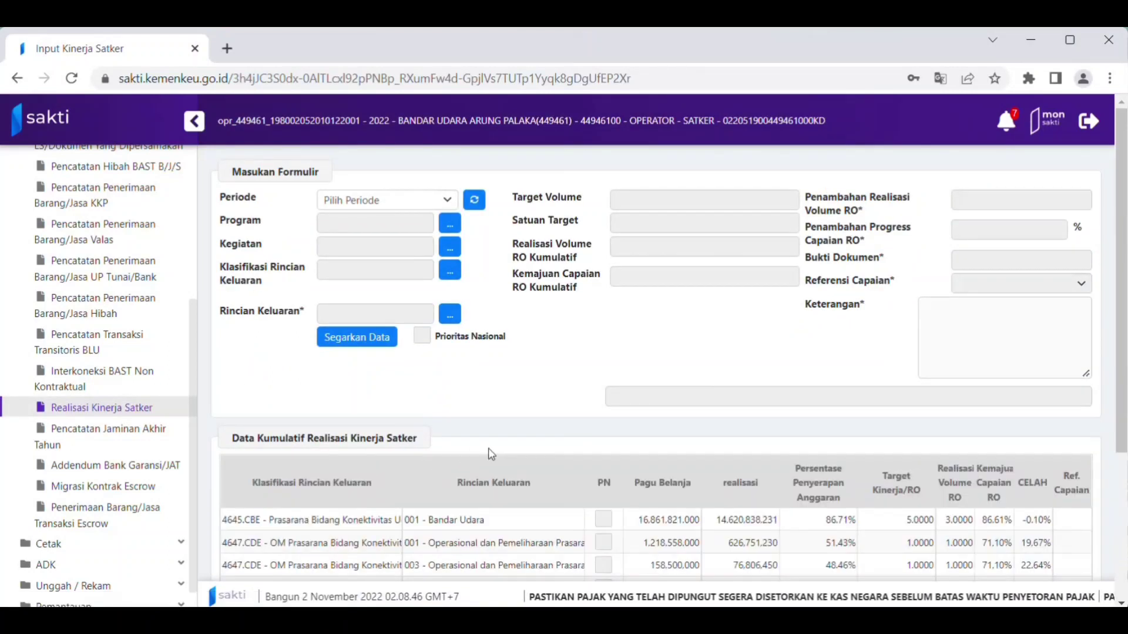
Check the available reporting periods and examine the targets, realisation and CELAH figures in the Data Kumulatif Realisasi Kinerja Satker table
scroll(490, 452, down, 2)
scroll(488, 447, up, 1)
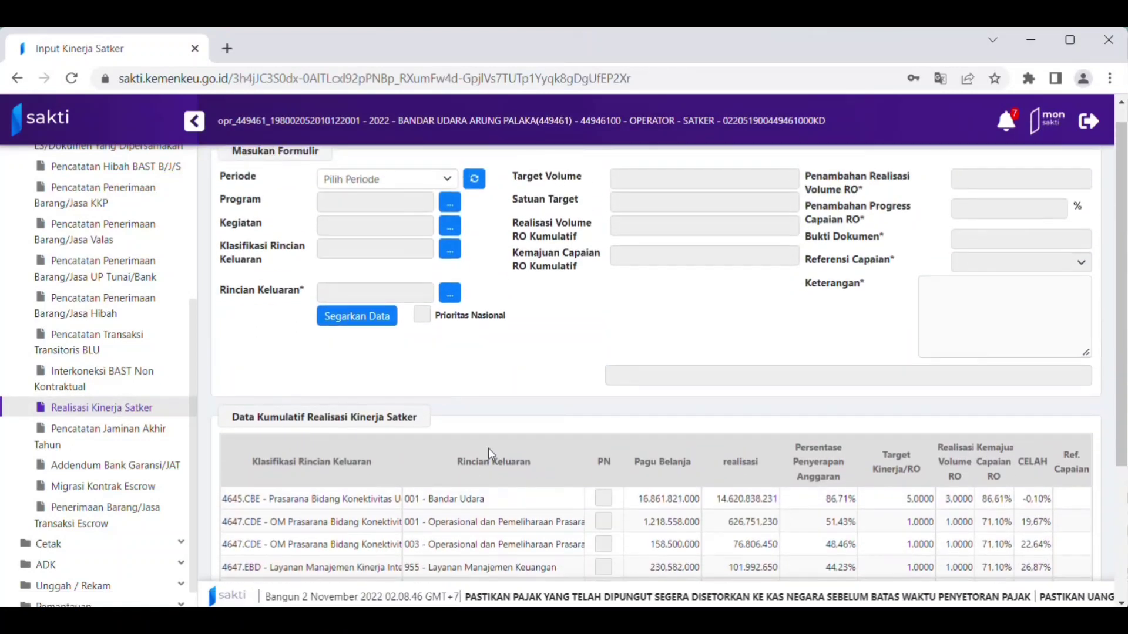
click(447, 181)
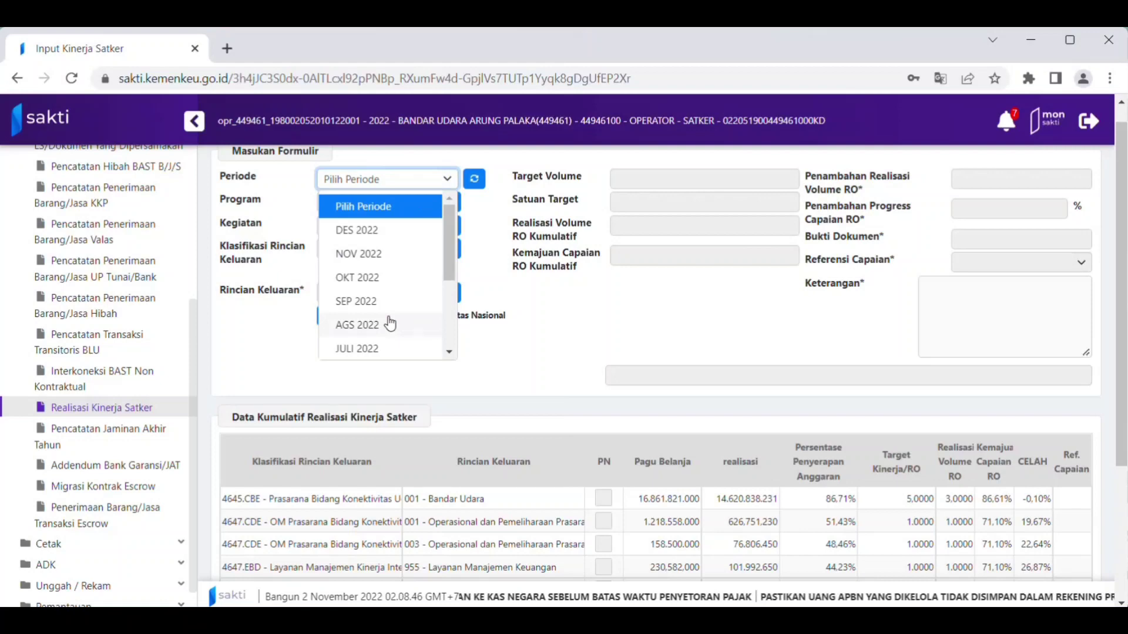
click(367, 279)
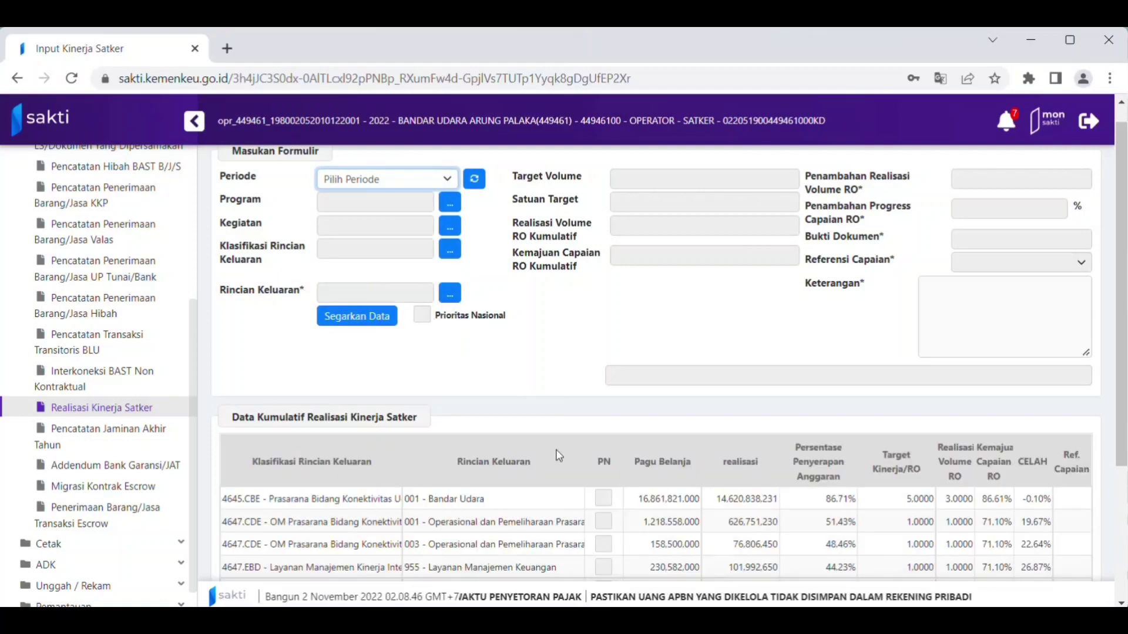
scroll(559, 457, down, 3)
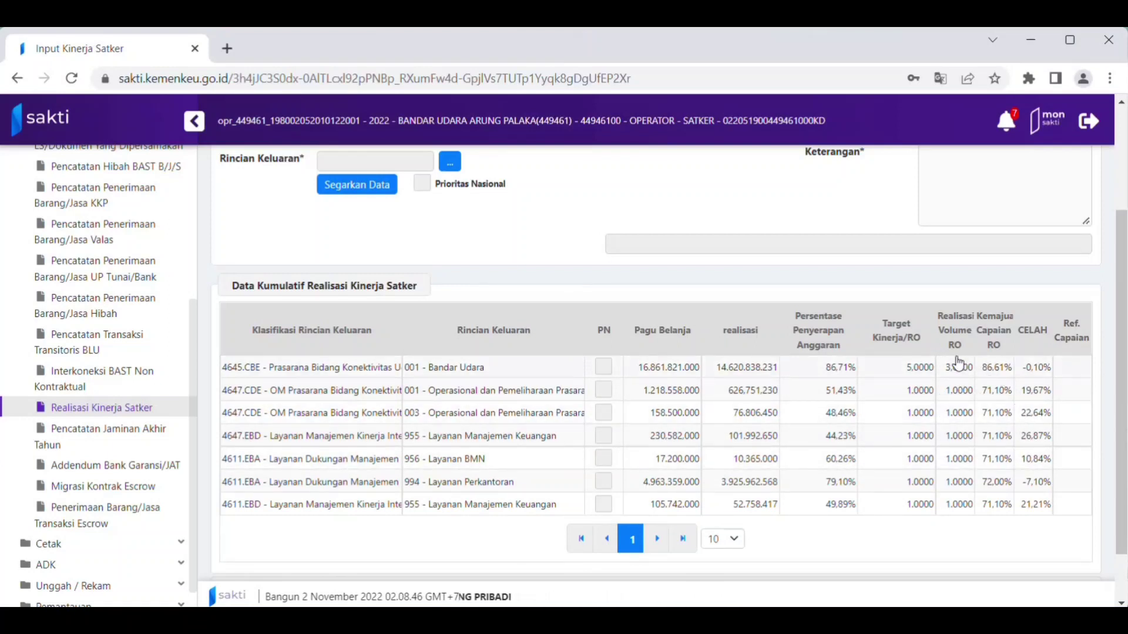
scroll(959, 363, down, 1)
scroll(959, 364, up, 4)
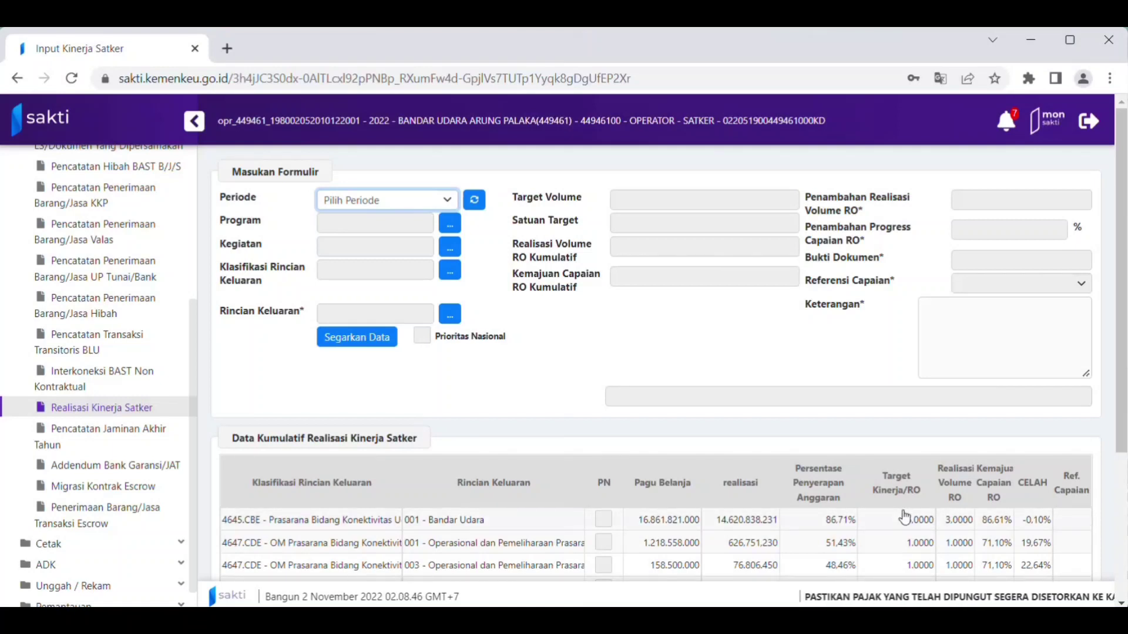
scroll(904, 517, down, 2)
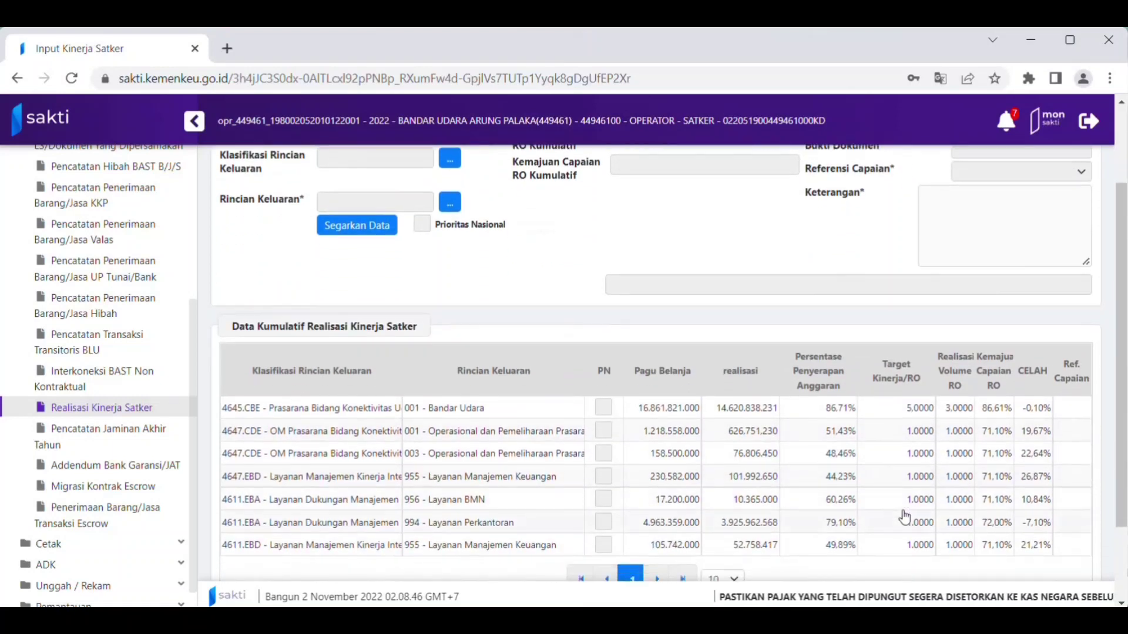
Search the web for omspan in a new browser tab and open the spanint.kemenkeu.go.id result
click(227, 49)
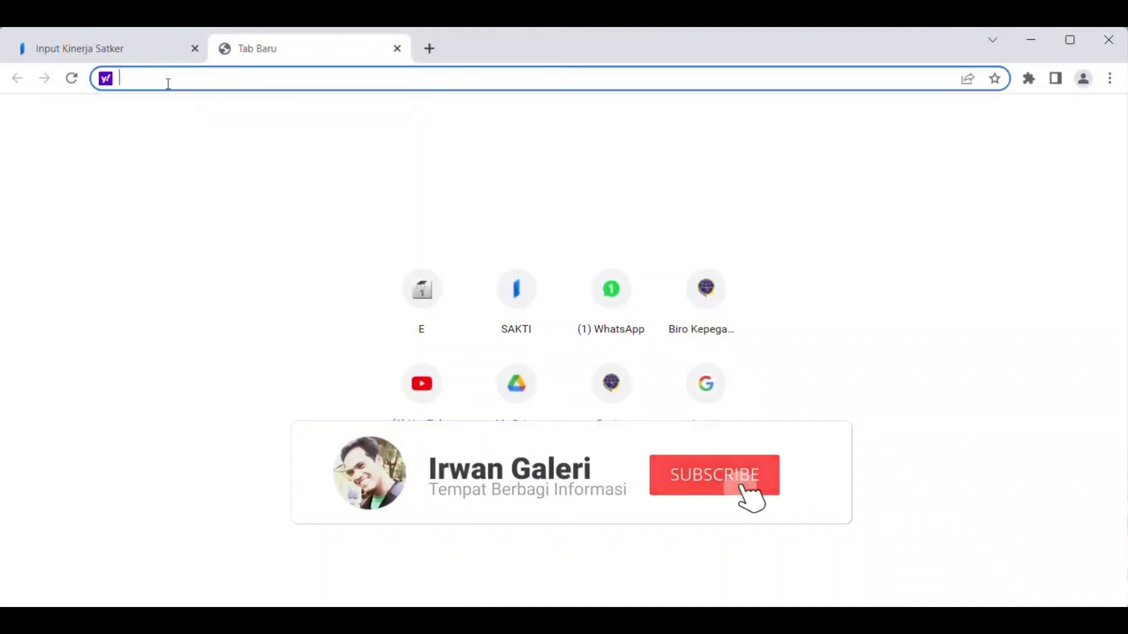
text(oms)
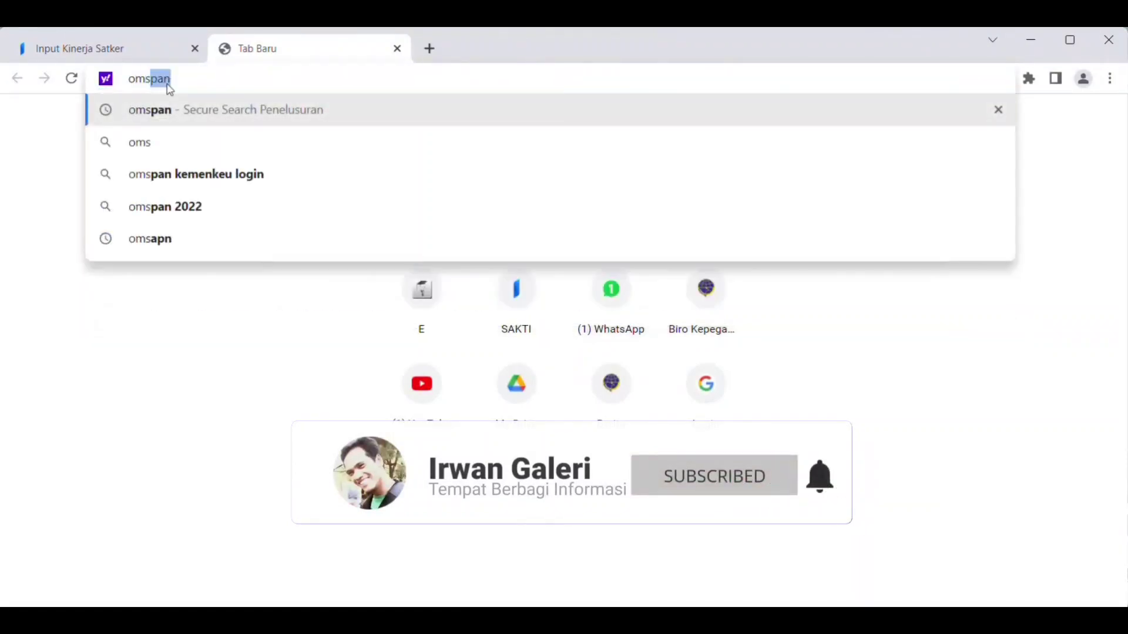
text(pa)
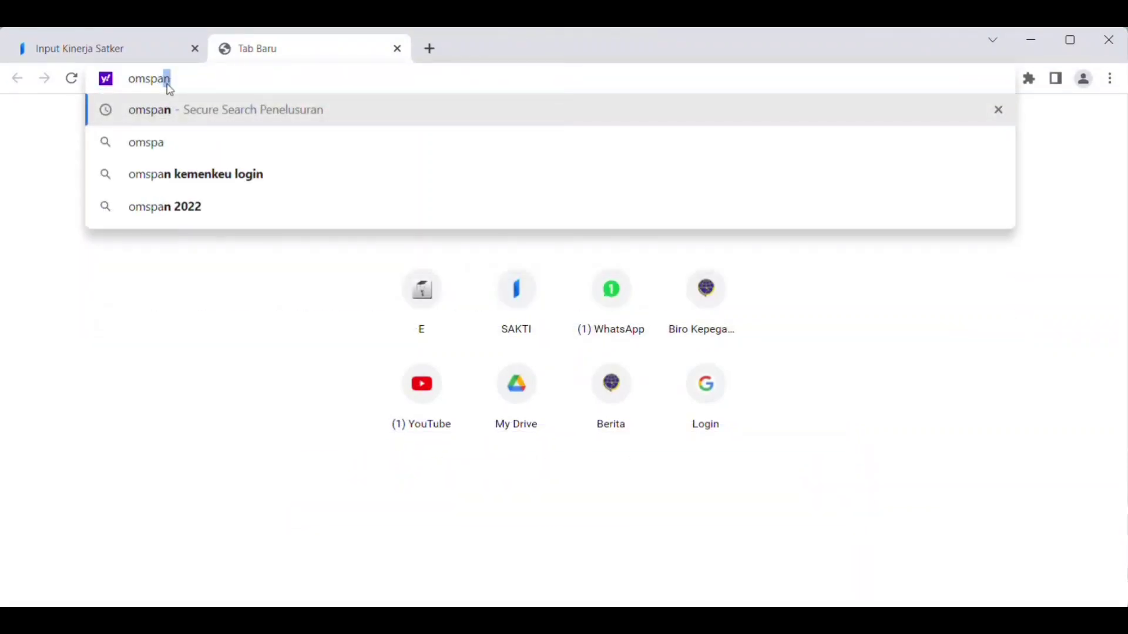
text(n)
key(Return)
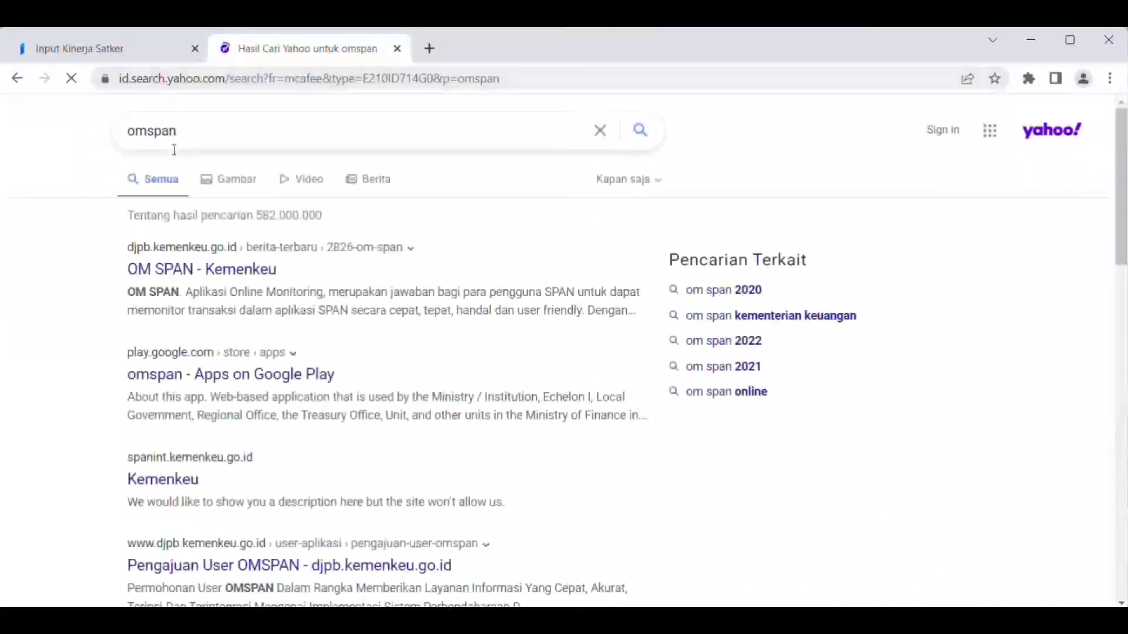
scroll(289, 394, down, 3)
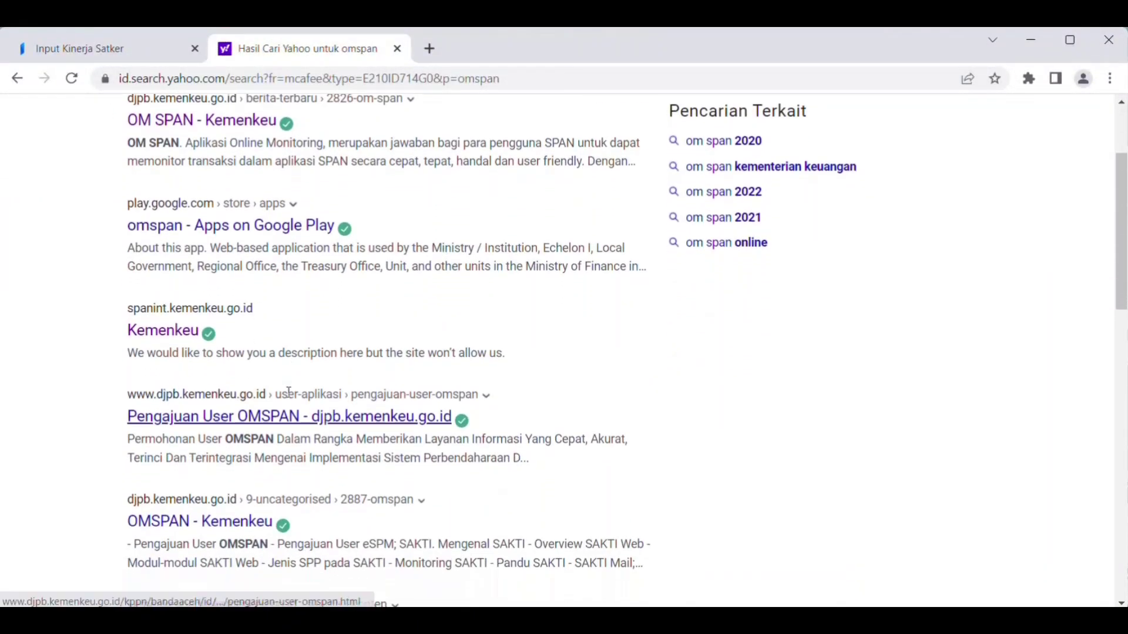
click(198, 319)
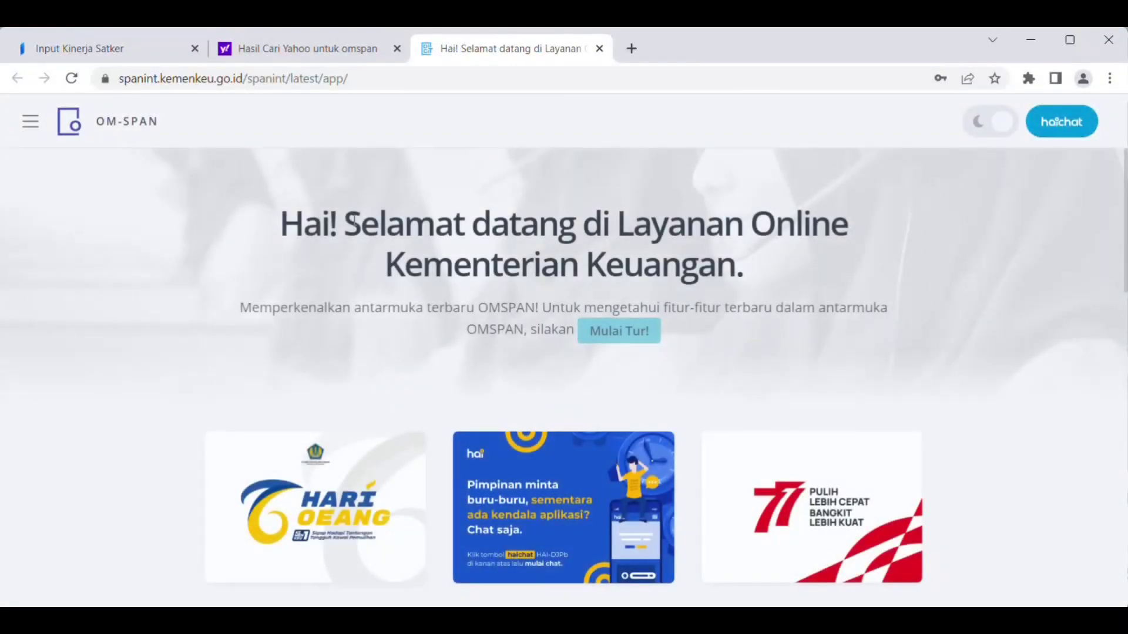
Switch from OM-SPAN to the MONEVPA module and open the Indikator Pelaksanaan Anggaran Satker report
click(30, 130)
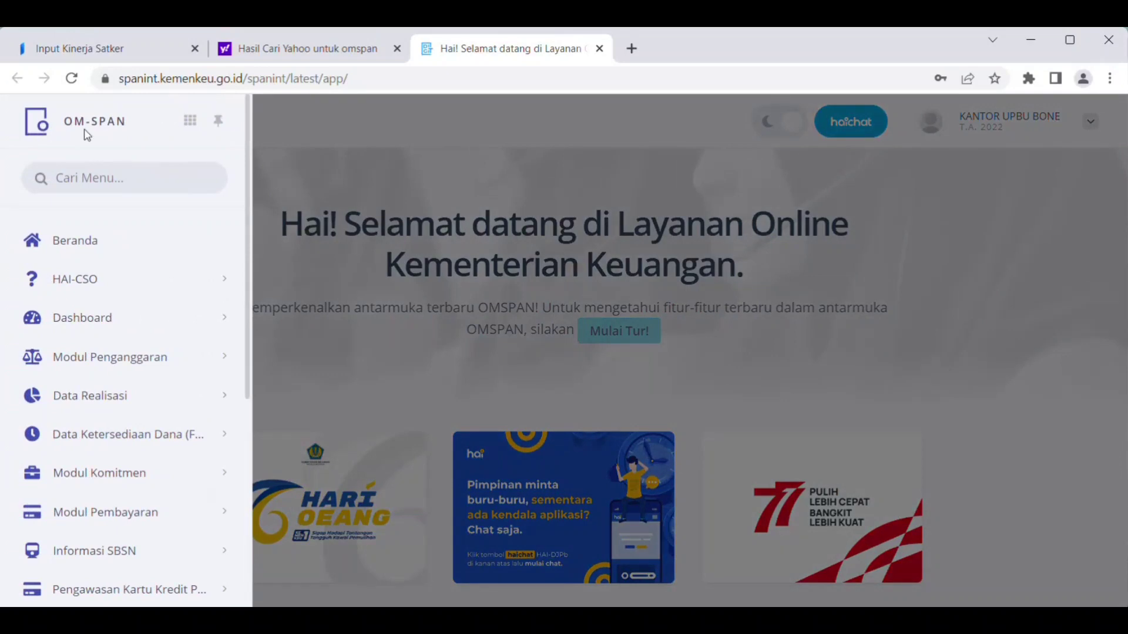
click(190, 120)
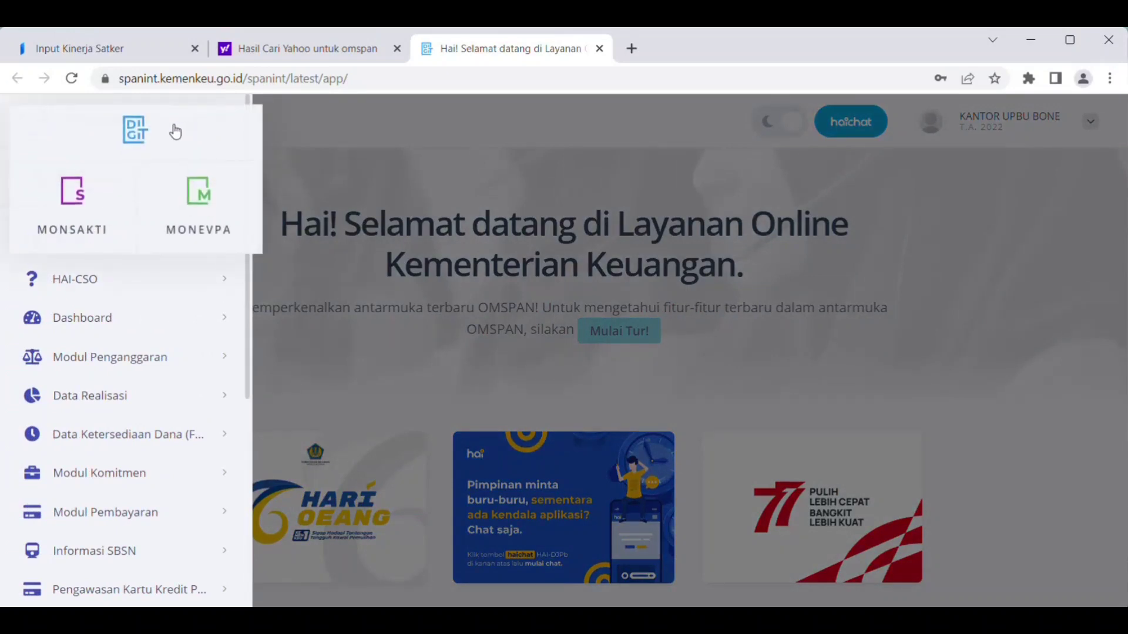
click(203, 208)
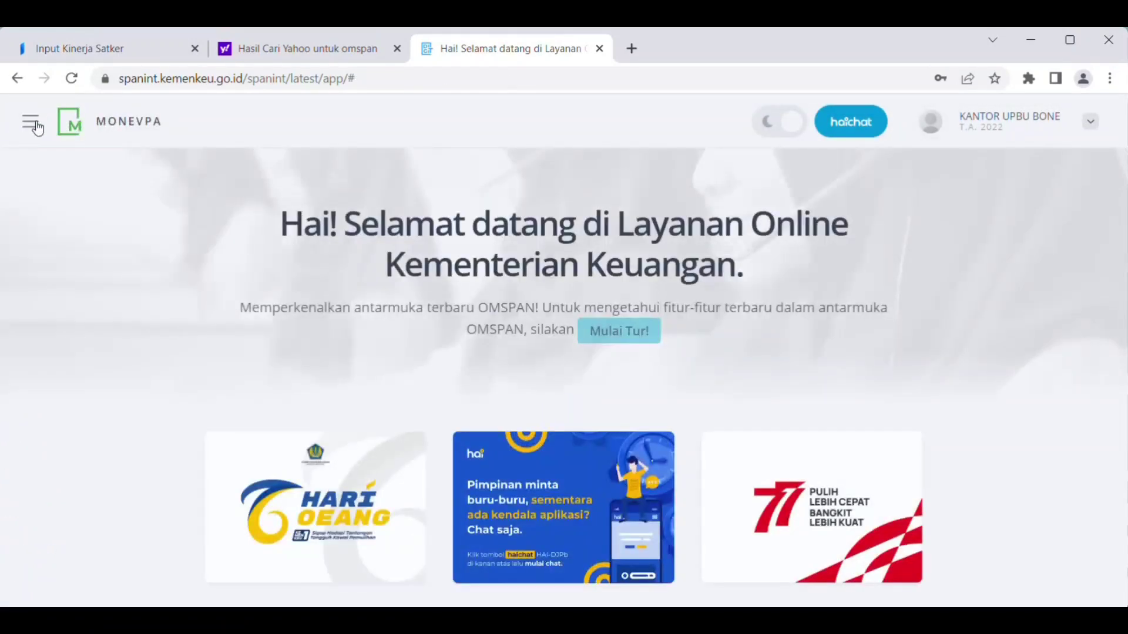
click(37, 127)
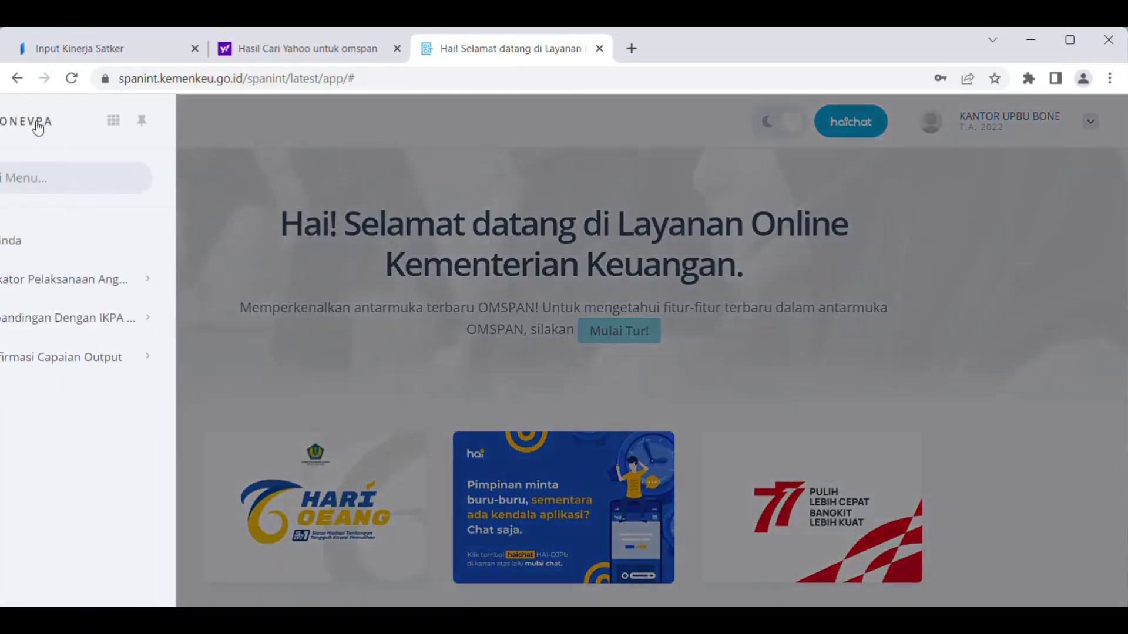
click(100, 278)
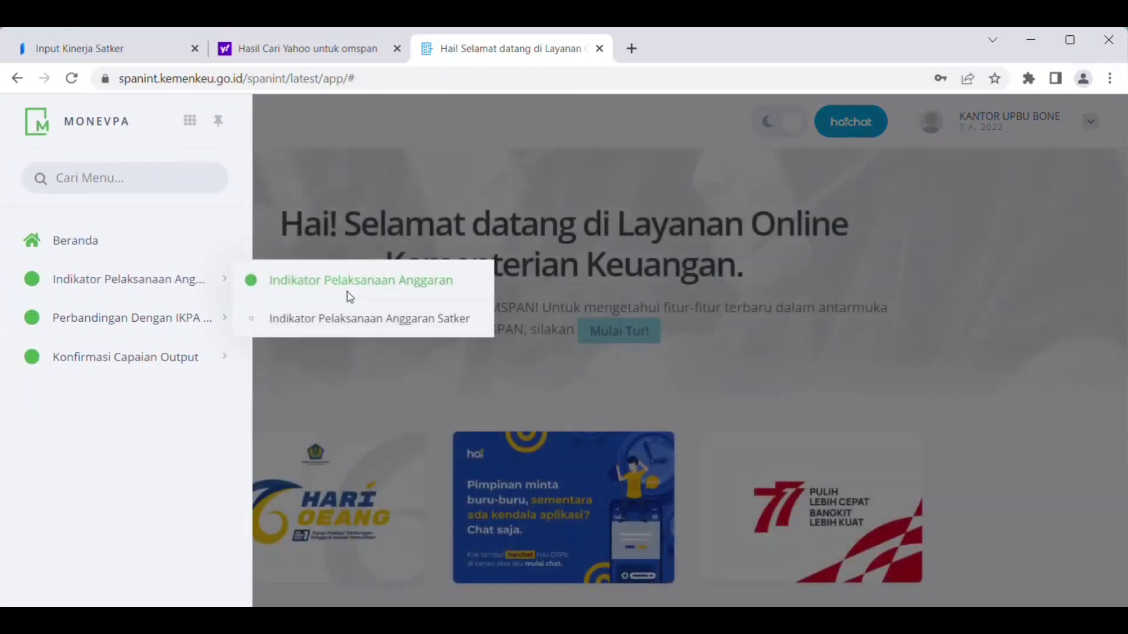
click(414, 322)
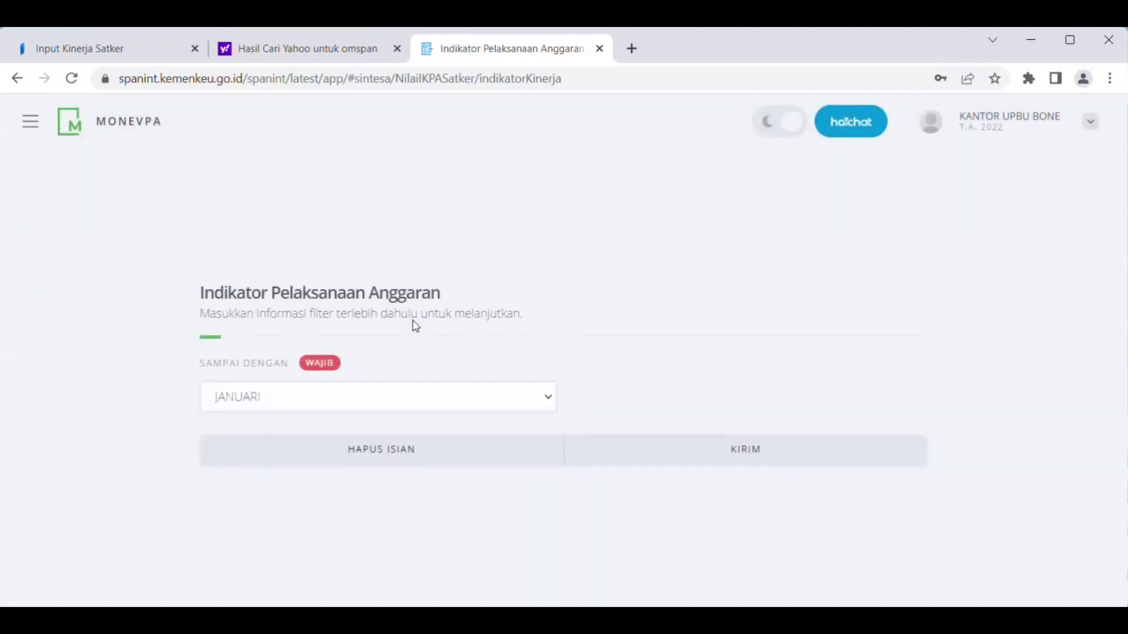
Set the budget indicator report's period filter up to OKTOBER and submit it
click(535, 406)
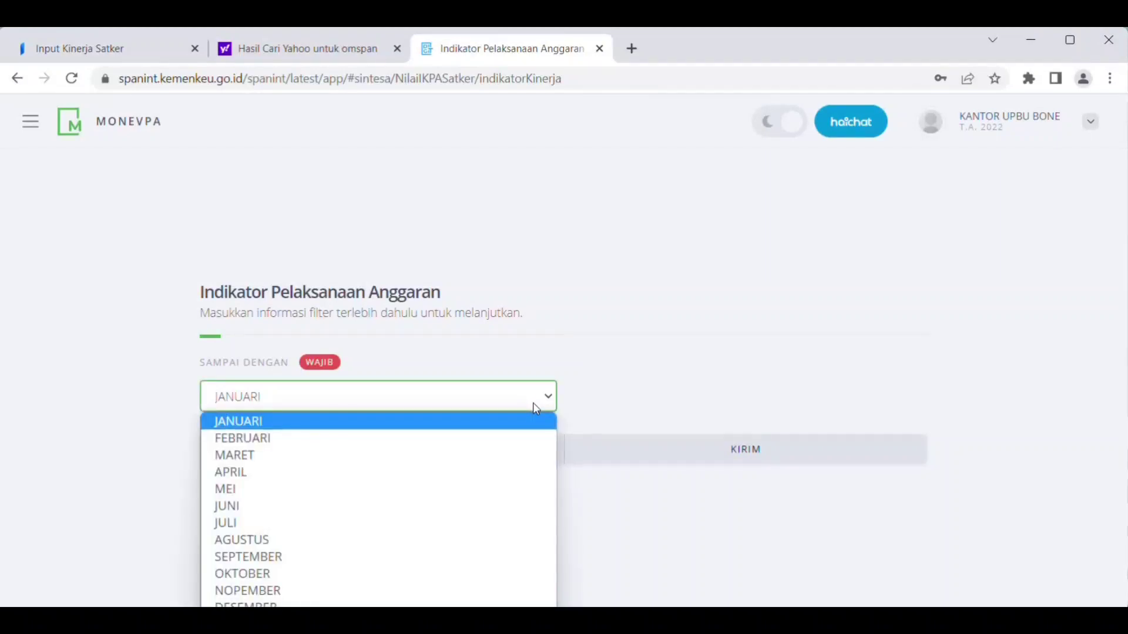
click(355, 573)
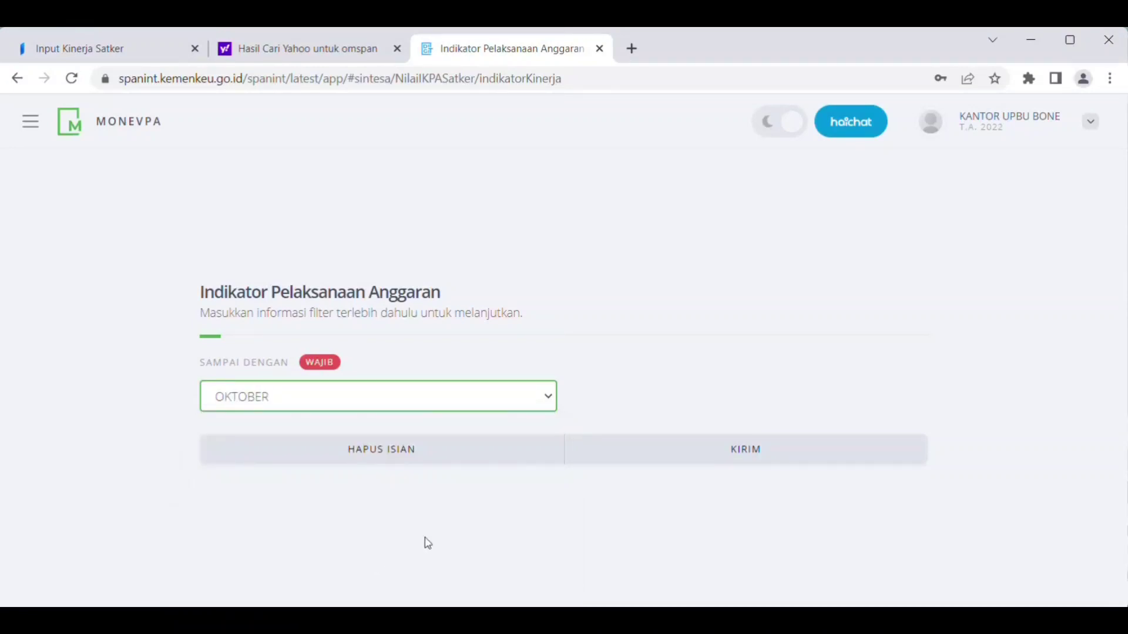
click(701, 462)
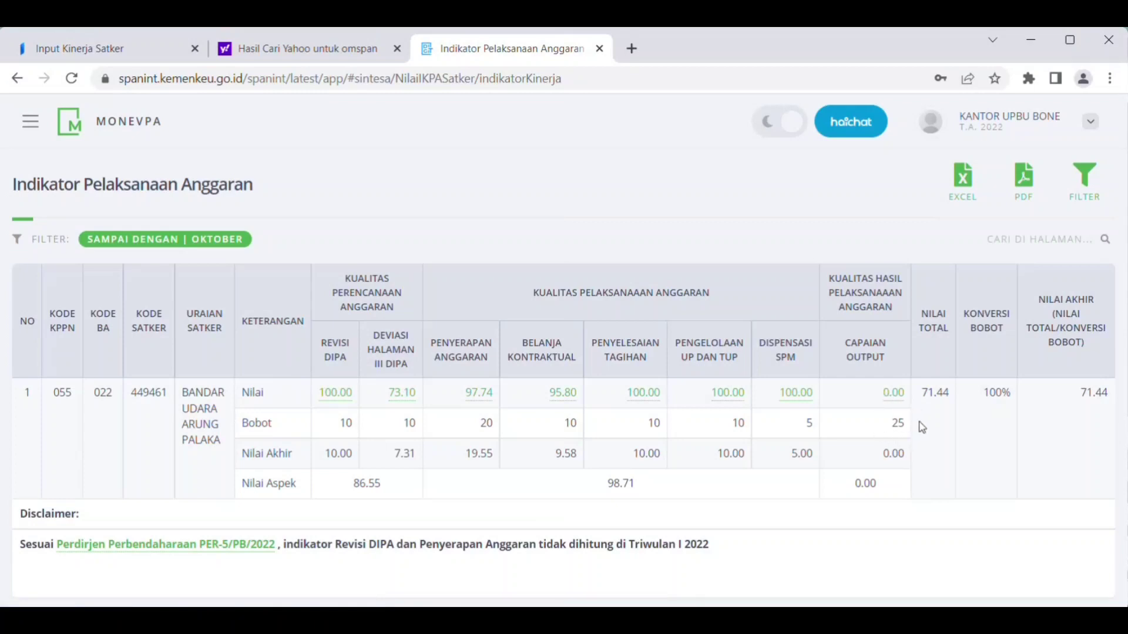
Open the Capaian Output details for month 10 and examine the Target PCRO of each RO
click(888, 404)
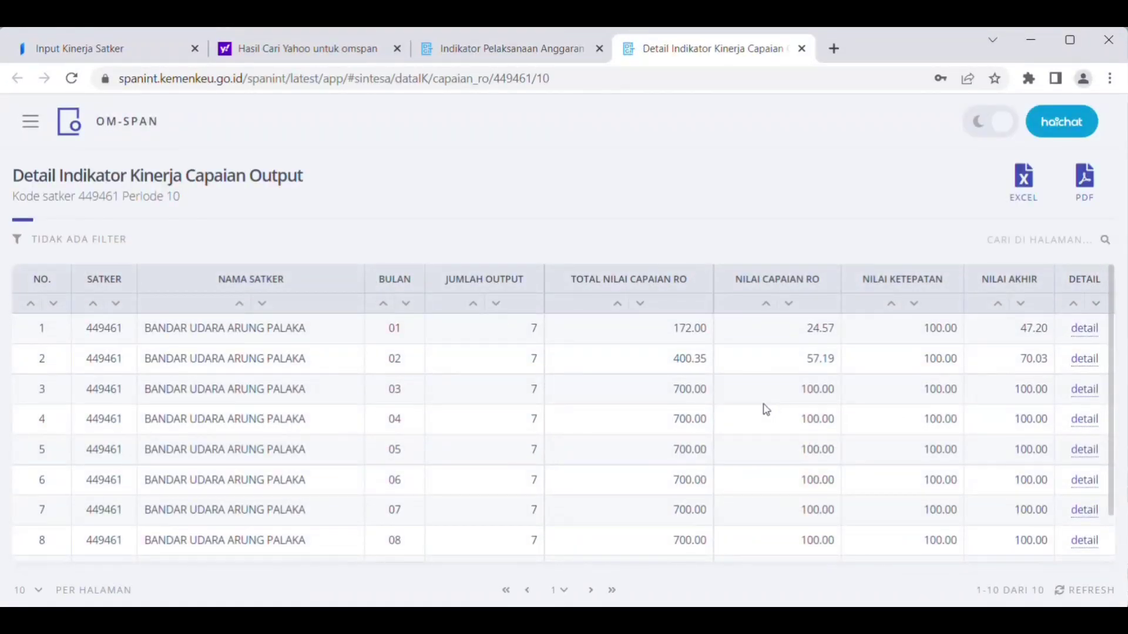
scroll(767, 409, down, 2)
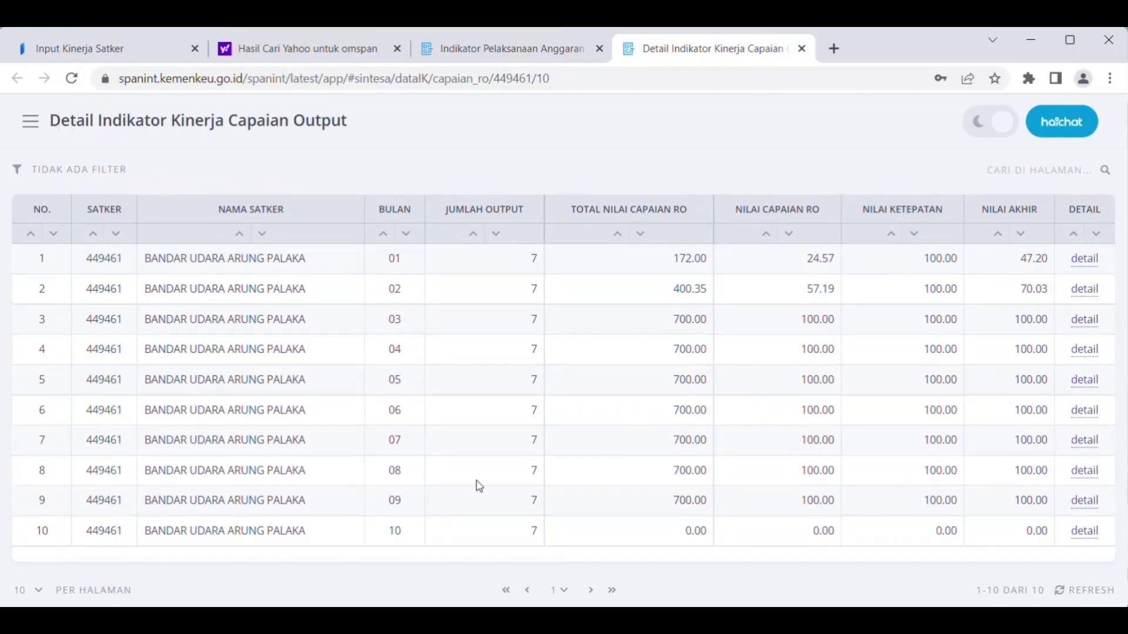
click(1088, 541)
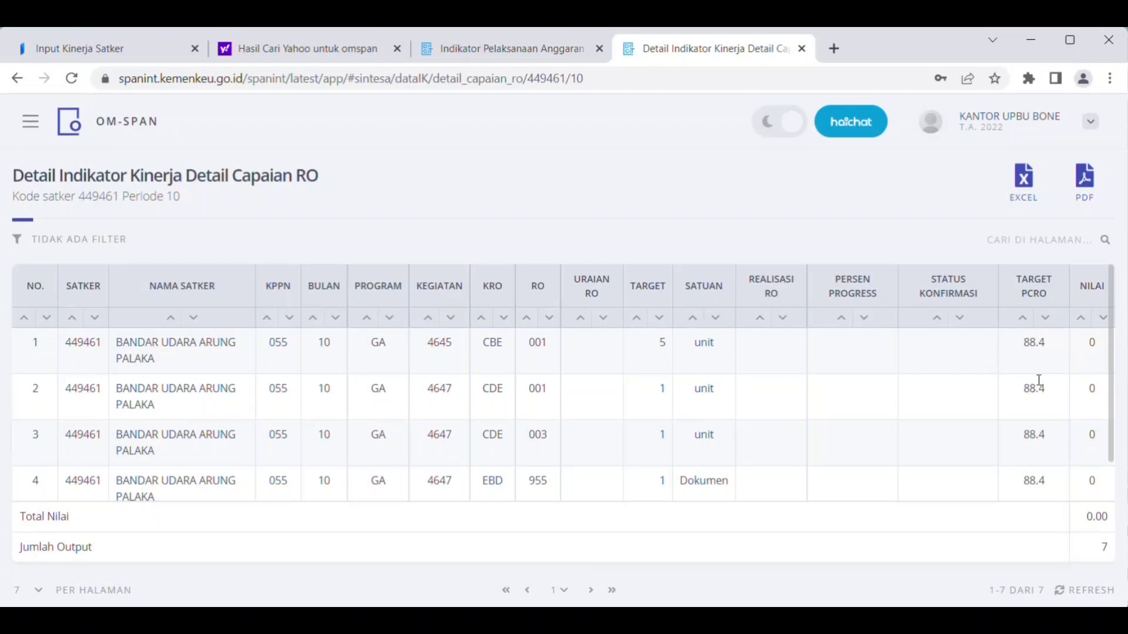
scroll(1039, 379, down, 3)
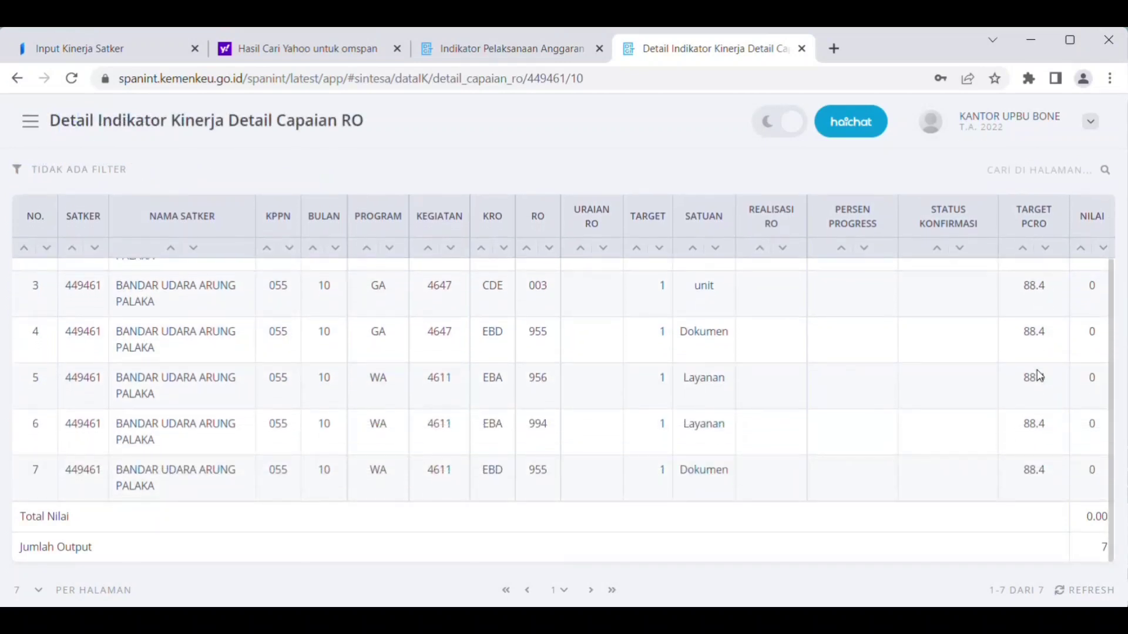
scroll(1038, 376, up, 2)
scroll(1039, 376, down, 2)
Switch back to SAKTI and start adding a realisation for the 4645.CBE output 001 - Bandar Udara
click(173, 53)
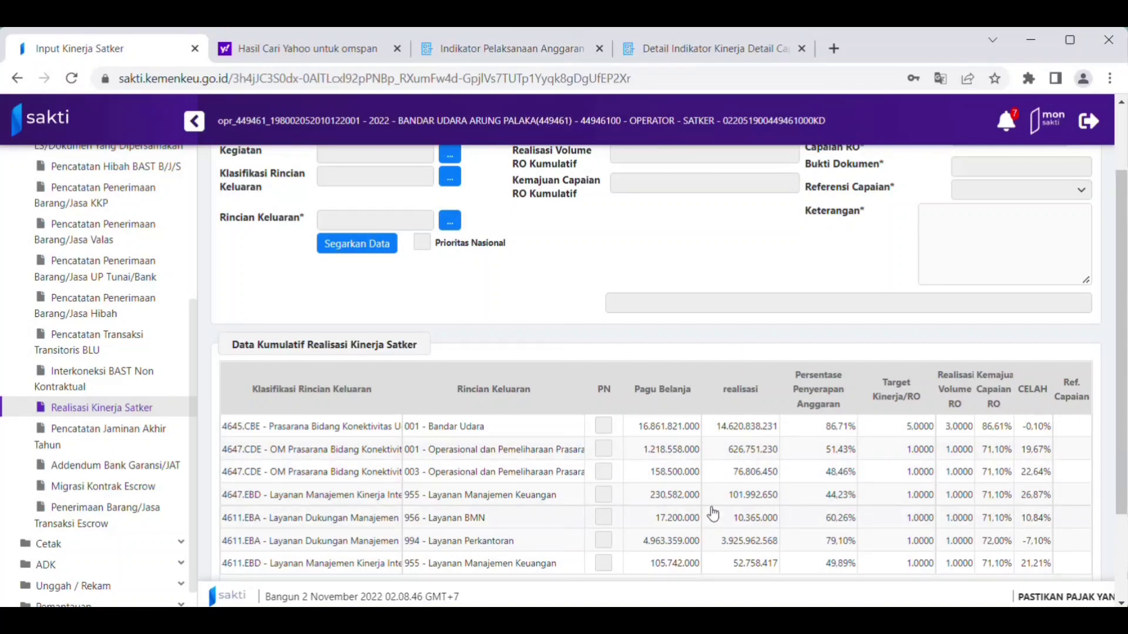
scroll(713, 515, down, 2)
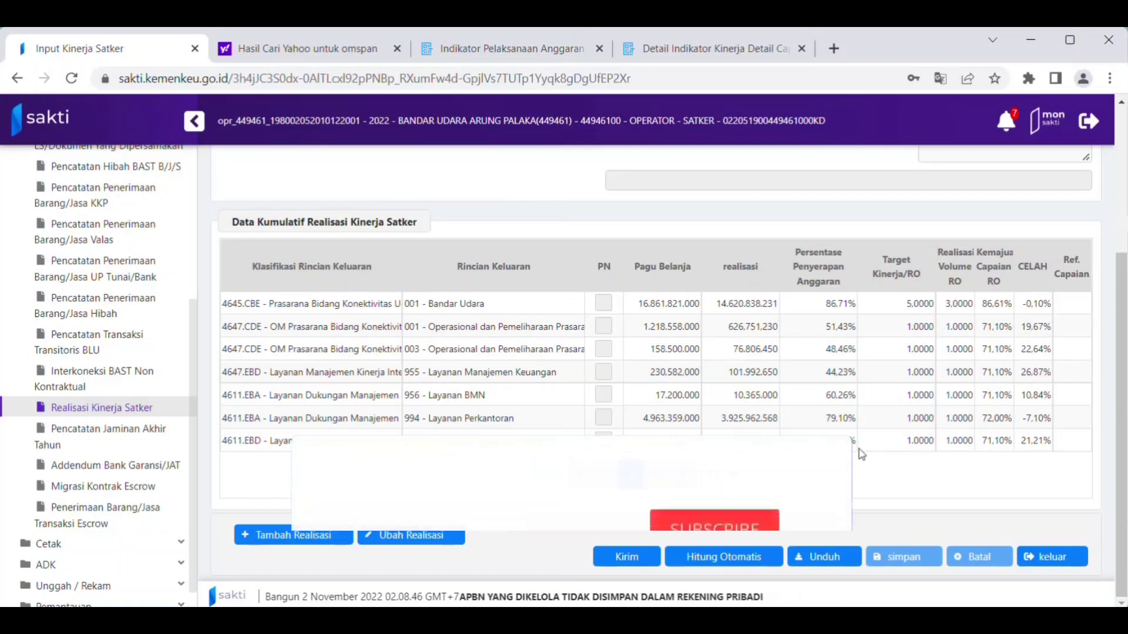
click(793, 308)
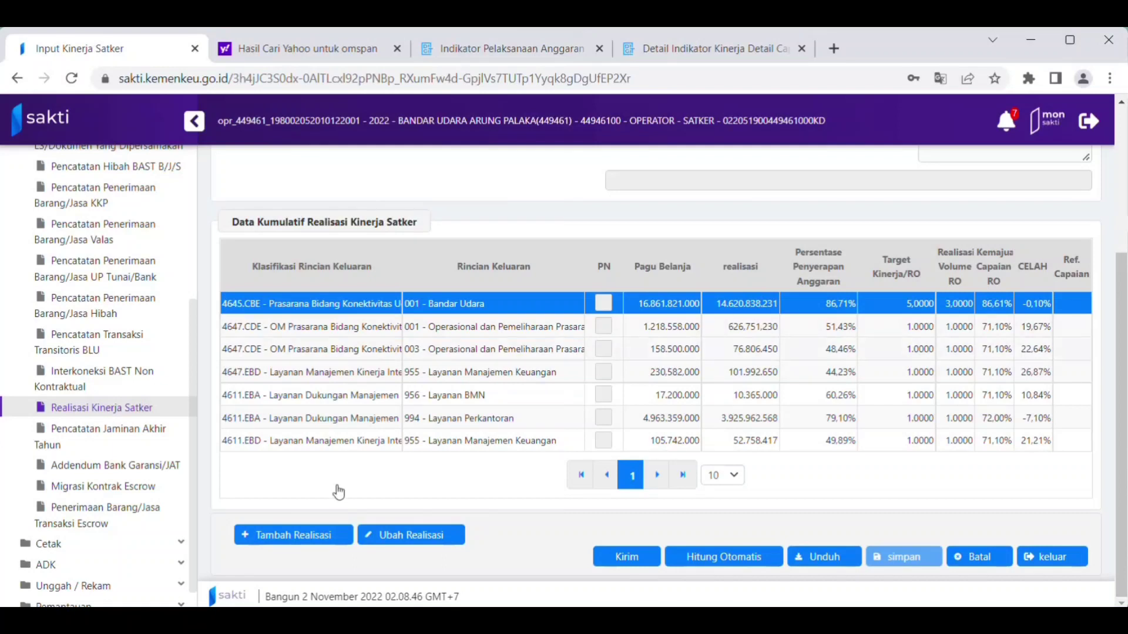
click(295, 541)
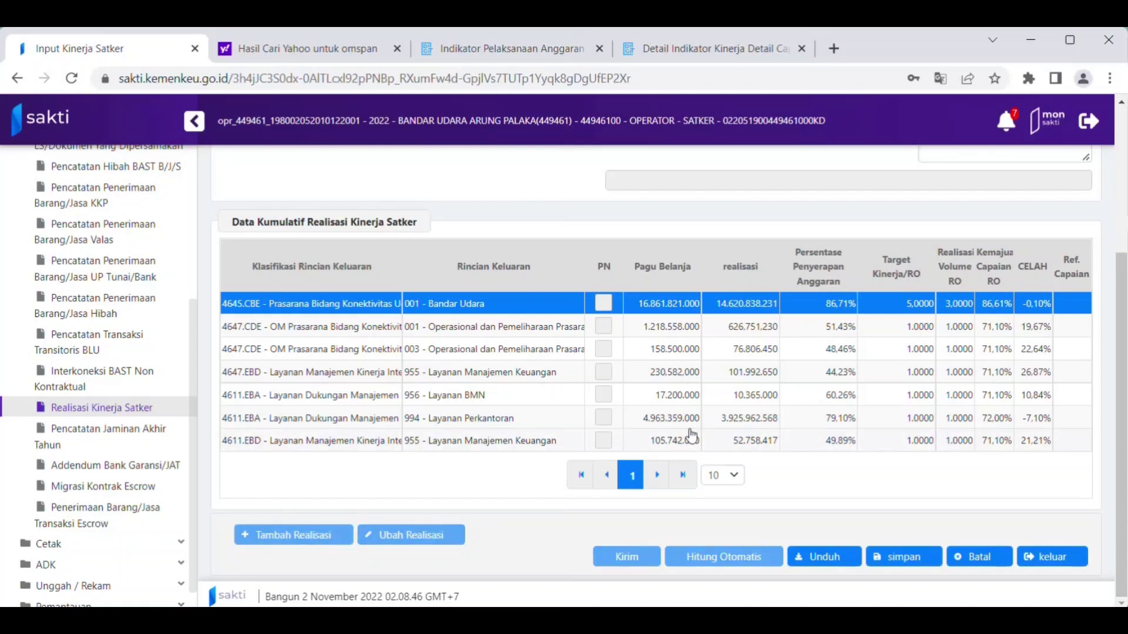
scroll(692, 436, up, 4)
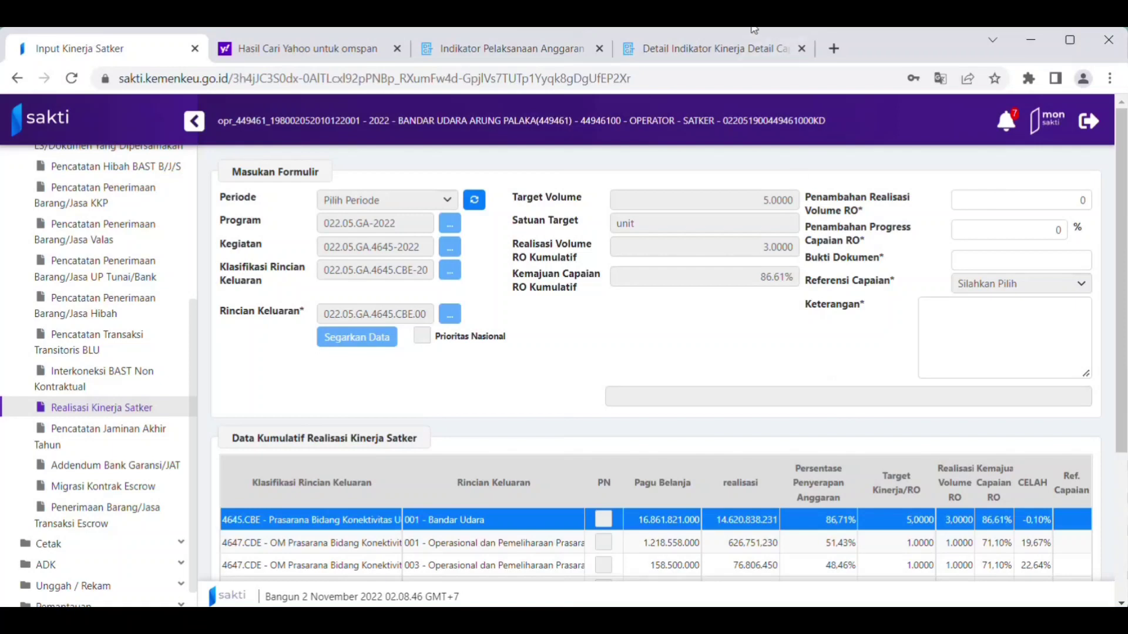
Check the Target PCRO in OM-SPAN and set Bandar Udara's Penambahan Progress Capaian RO to 1.7% in SAKTI
click(734, 52)
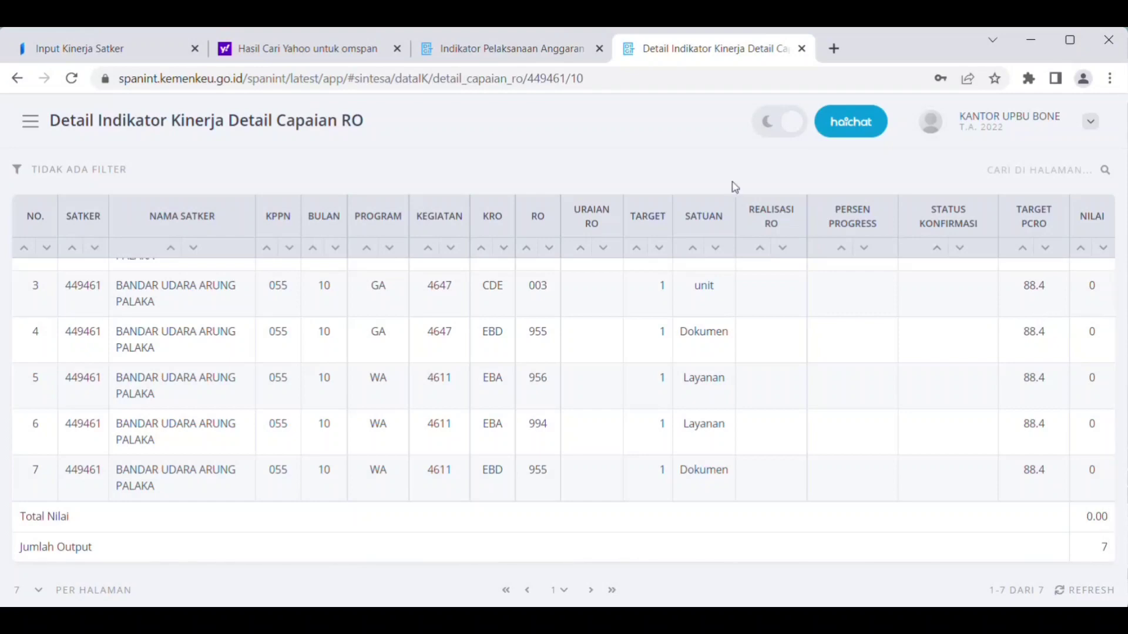
click(146, 51)
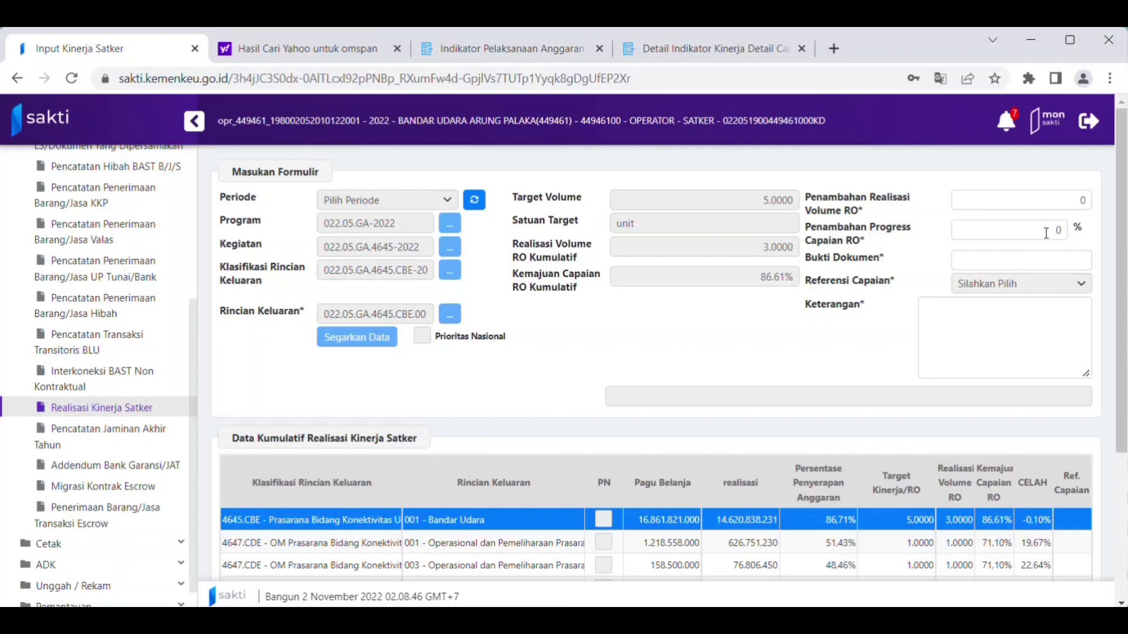
drag(1046, 233, 1066, 237)
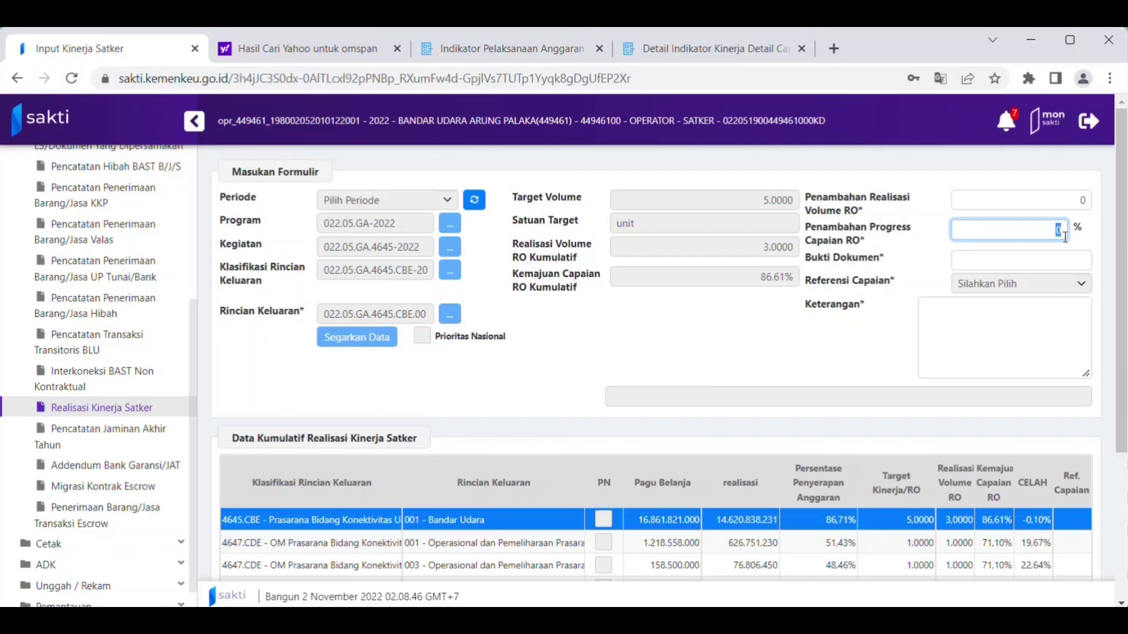
text(1.7)
key(BackSpace)
key(BackSpace)
text(7)
key(BackSpace)
text(.7)
Enter "SPM Kontraktual" as Bukti Dokumen and "Progres capaian disesuaikan dengan batas akhir kontrak yaitu pada bulan nopember" as Keterangan
click(1031, 262)
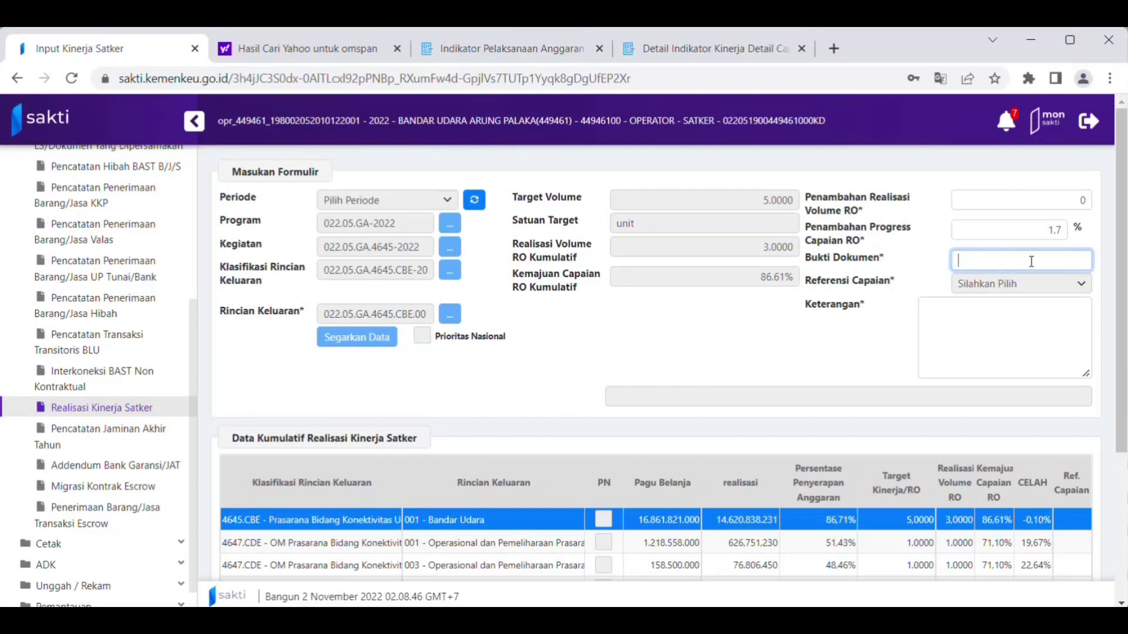
text(SPM Kontraktual)
click(1008, 307)
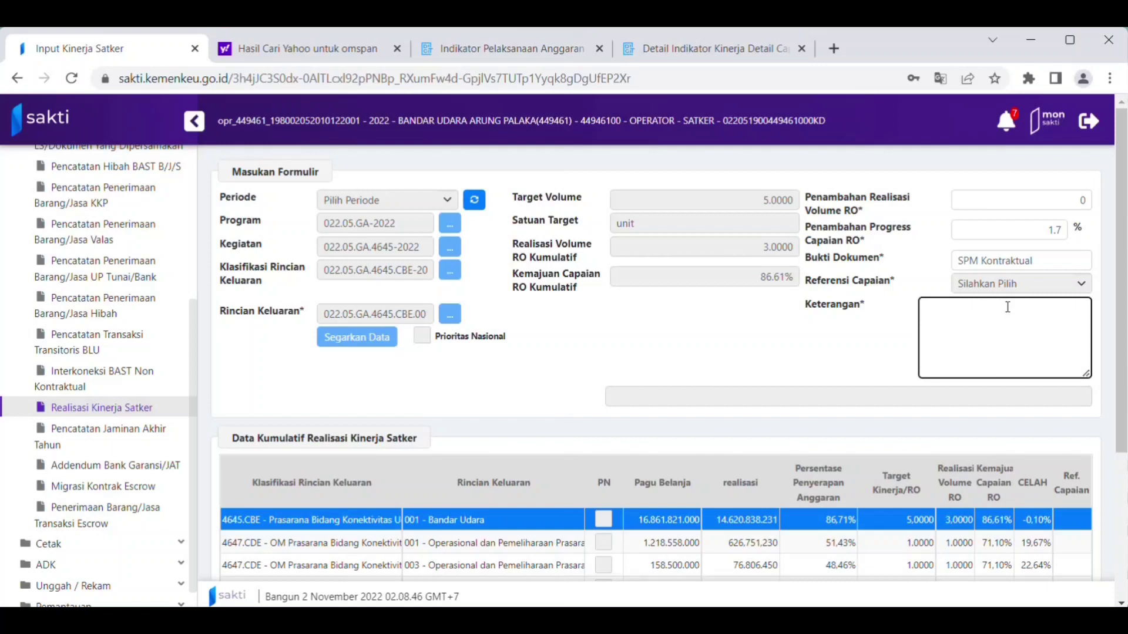
text(Progres capaian disesu)
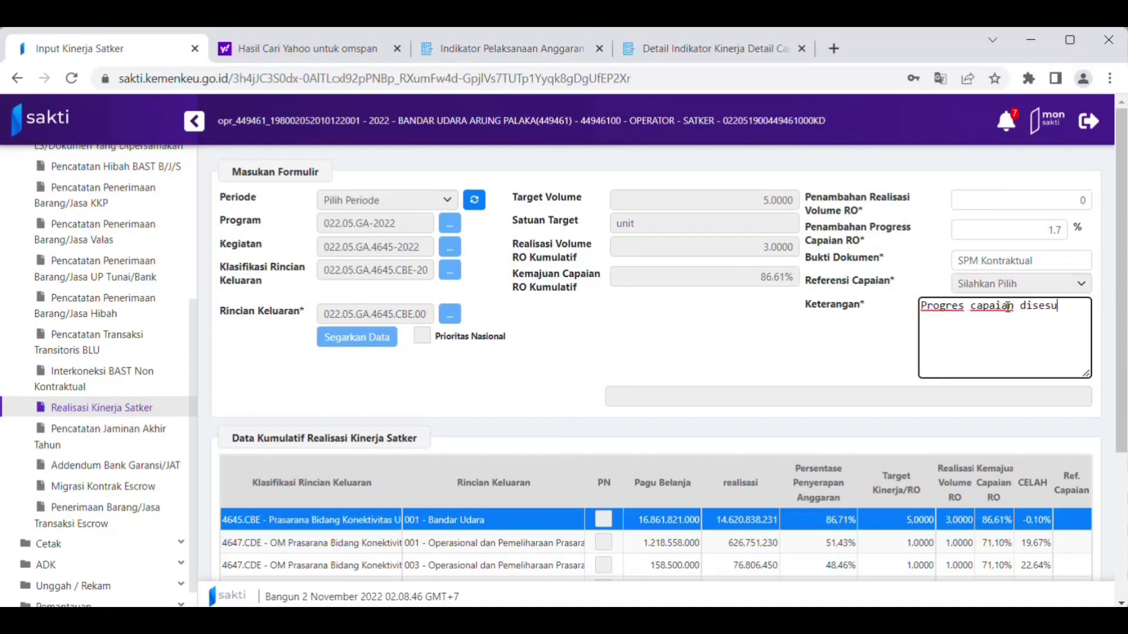
text(aikan dengan batas a)
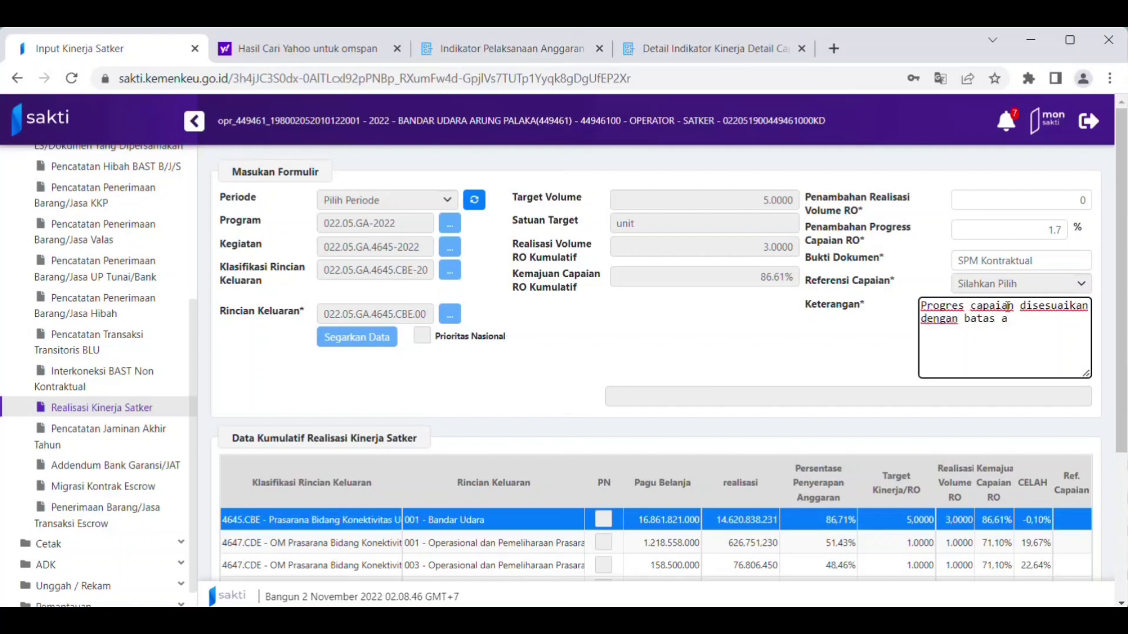
text(akh)
key(BackSpace)
key(BackSpace)
key(BackSpace)
text(khir kontrak)
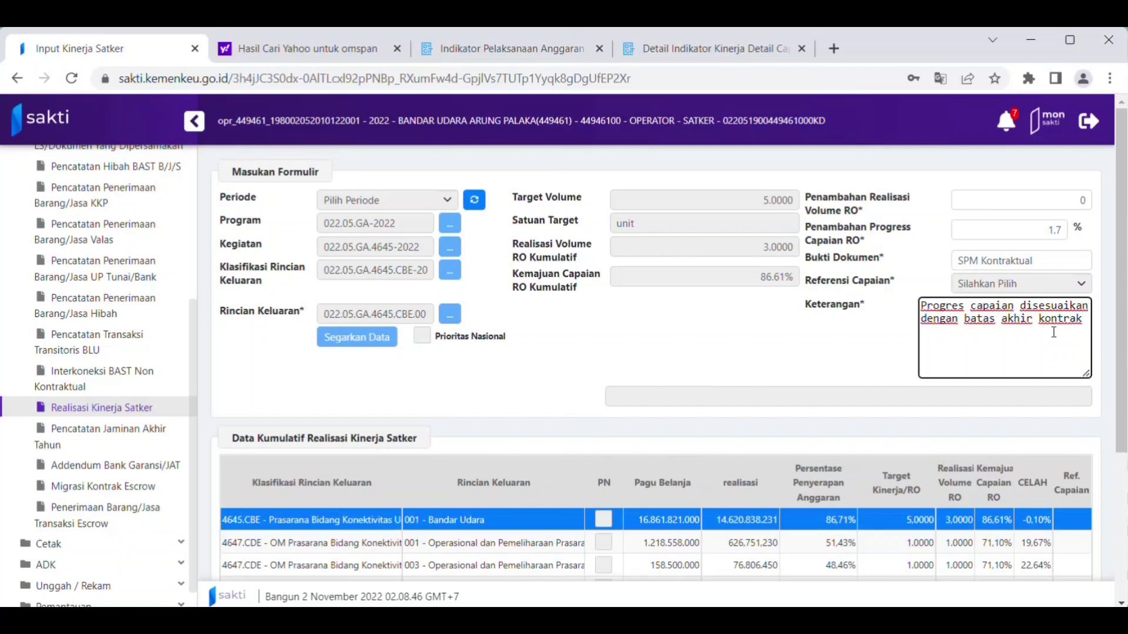
text(yaitu pada bulan )
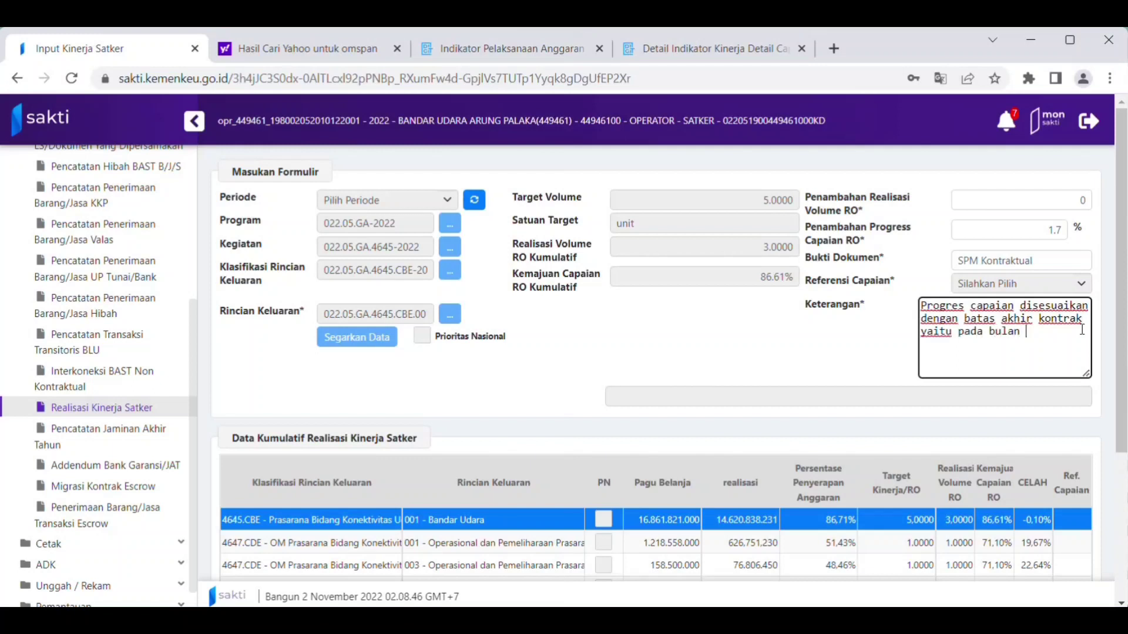
text(nopember)
Save the Bandar Udara realisation and refresh the data to list all outputs again
scroll(953, 369, down, 4)
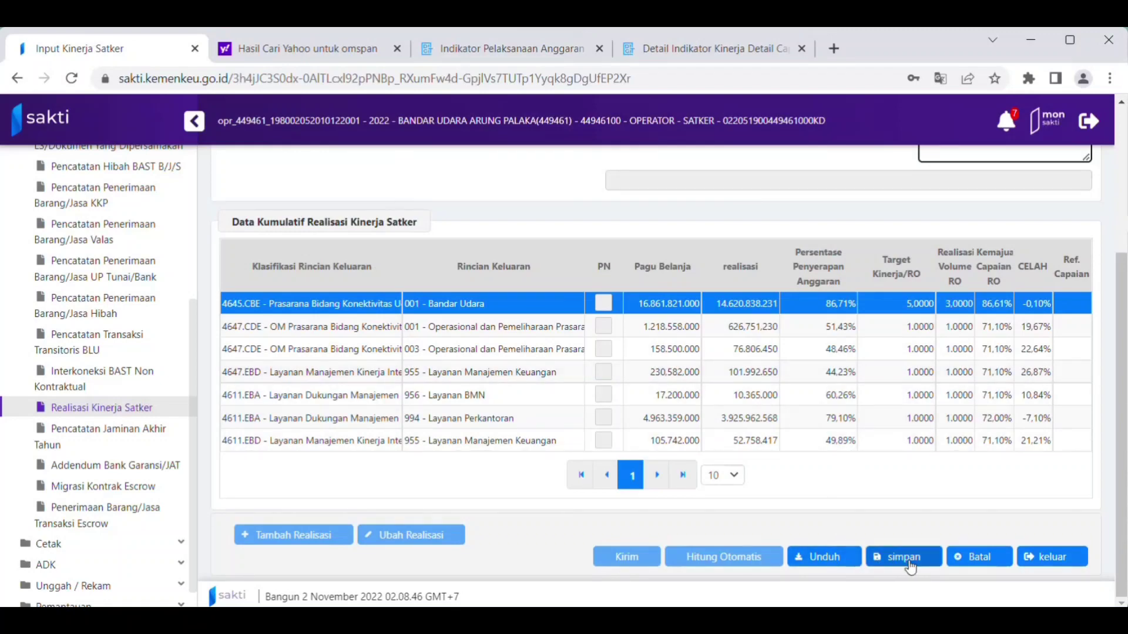
click(910, 565)
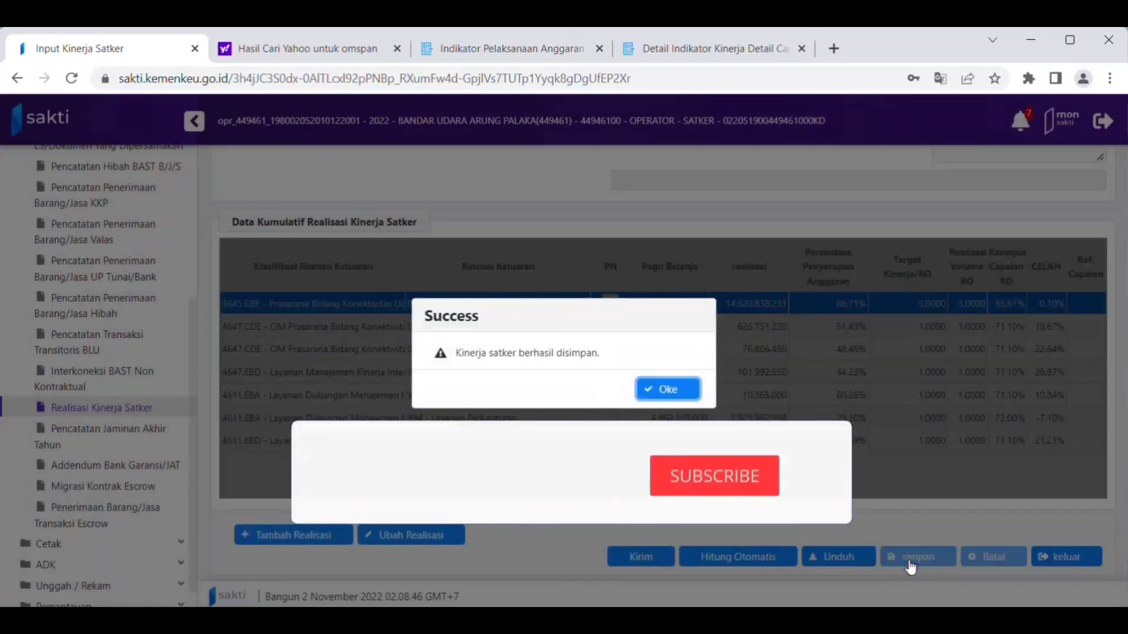
click(662, 392)
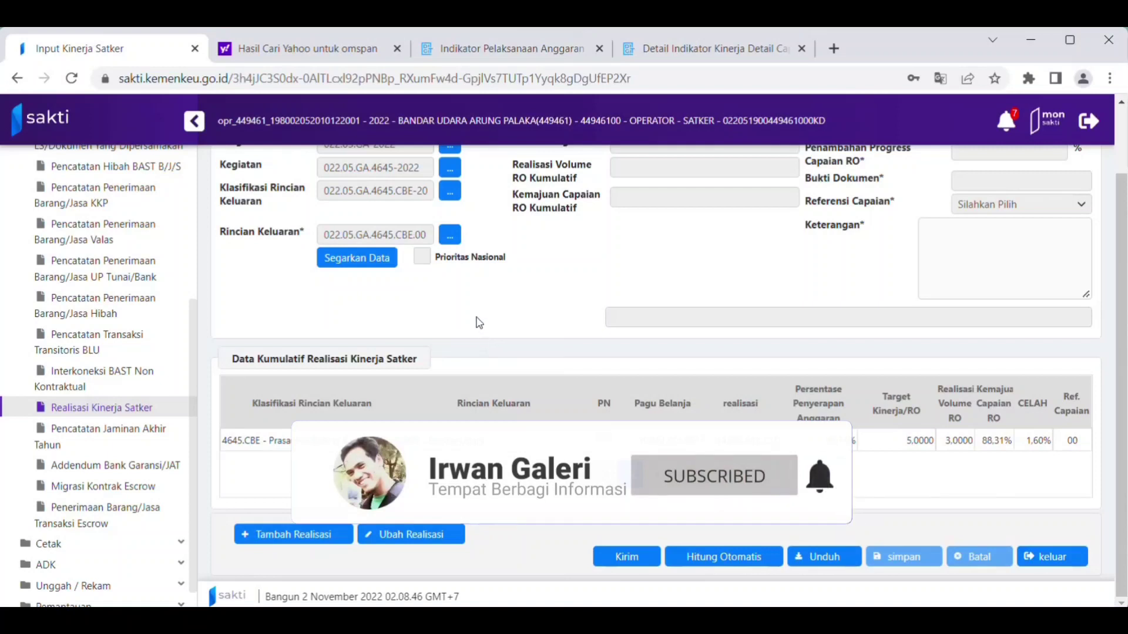
scroll(480, 323, up, 2)
scroll(479, 323, up, 1)
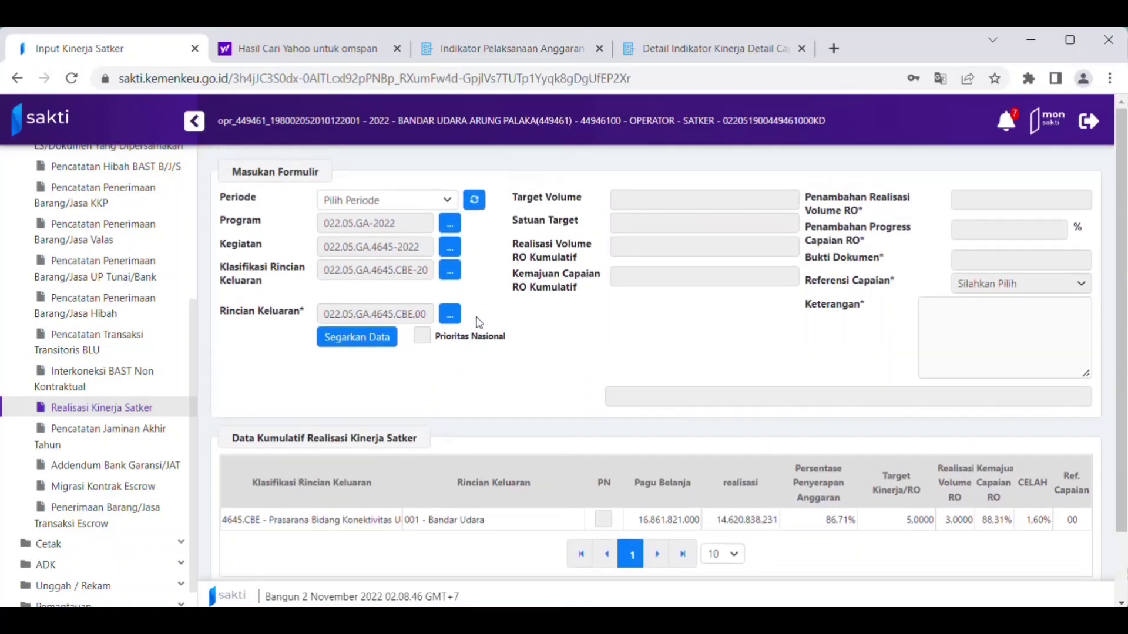
scroll(480, 324, down, 1)
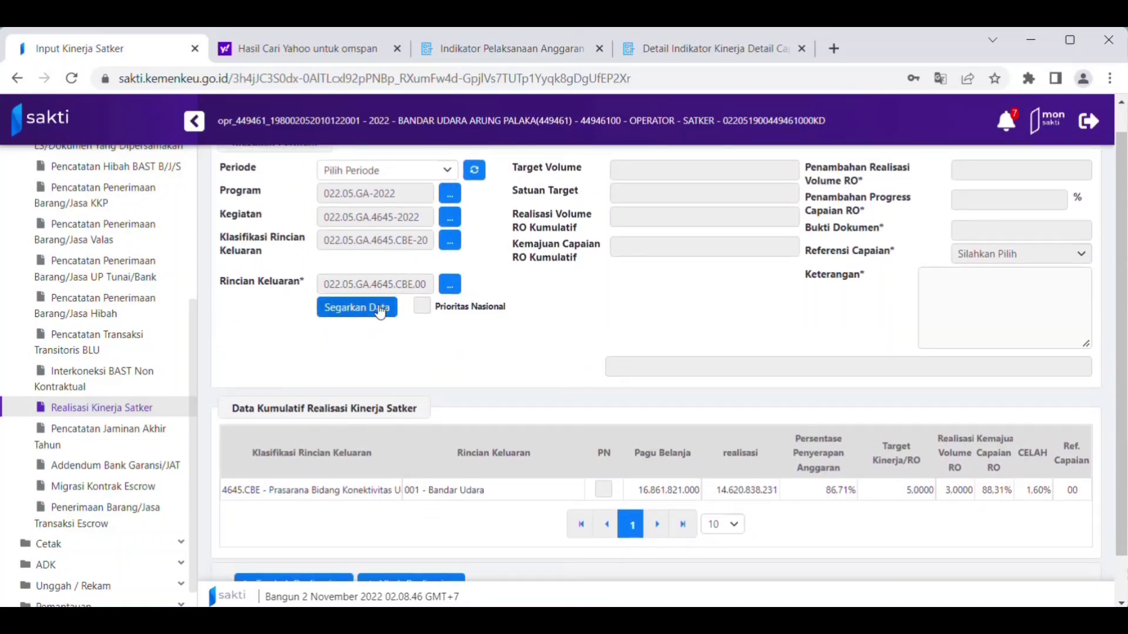
click(381, 310)
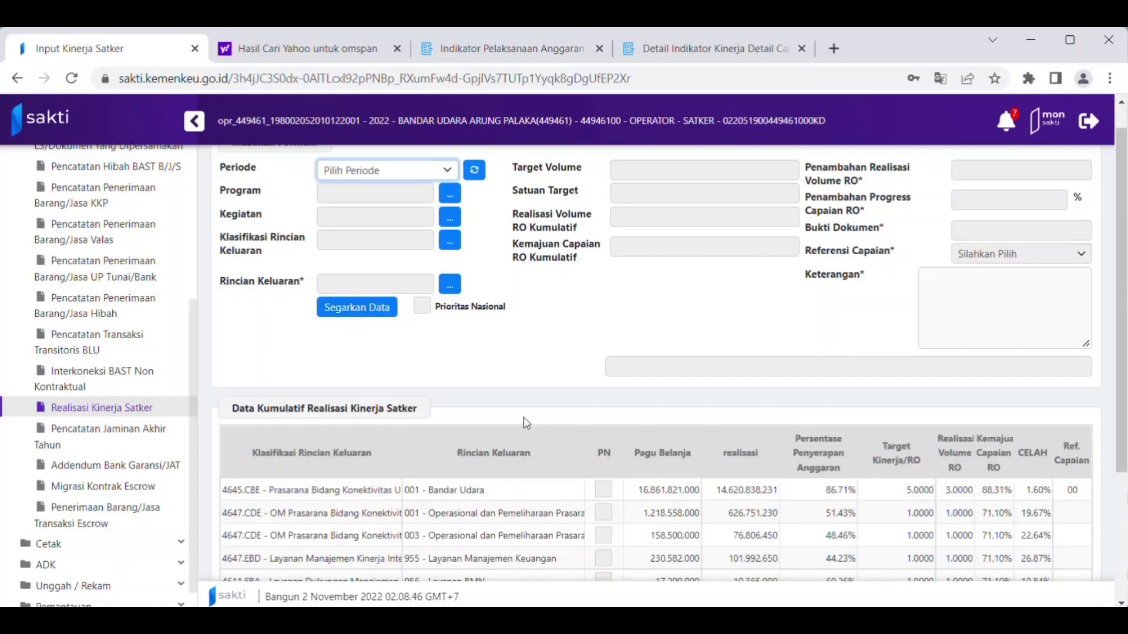
Compare Bandar Udara's Kemajuan Capaian RO in SAKTI with the Target PCRO in OM-SPAN
scroll(526, 423, down, 2)
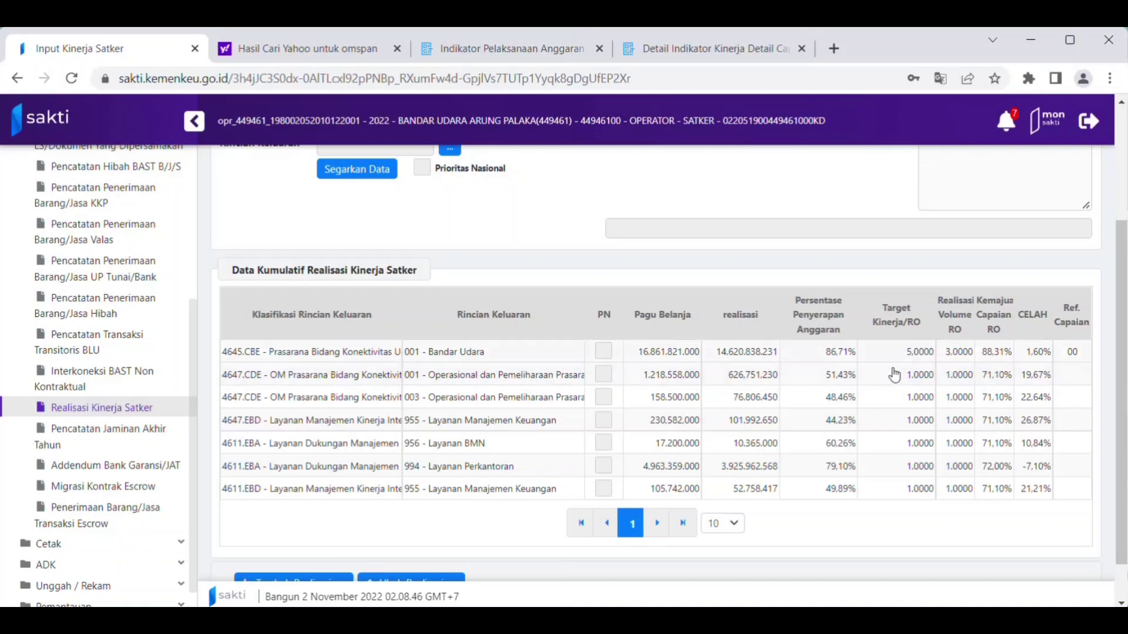
scroll(893, 388, up, 1)
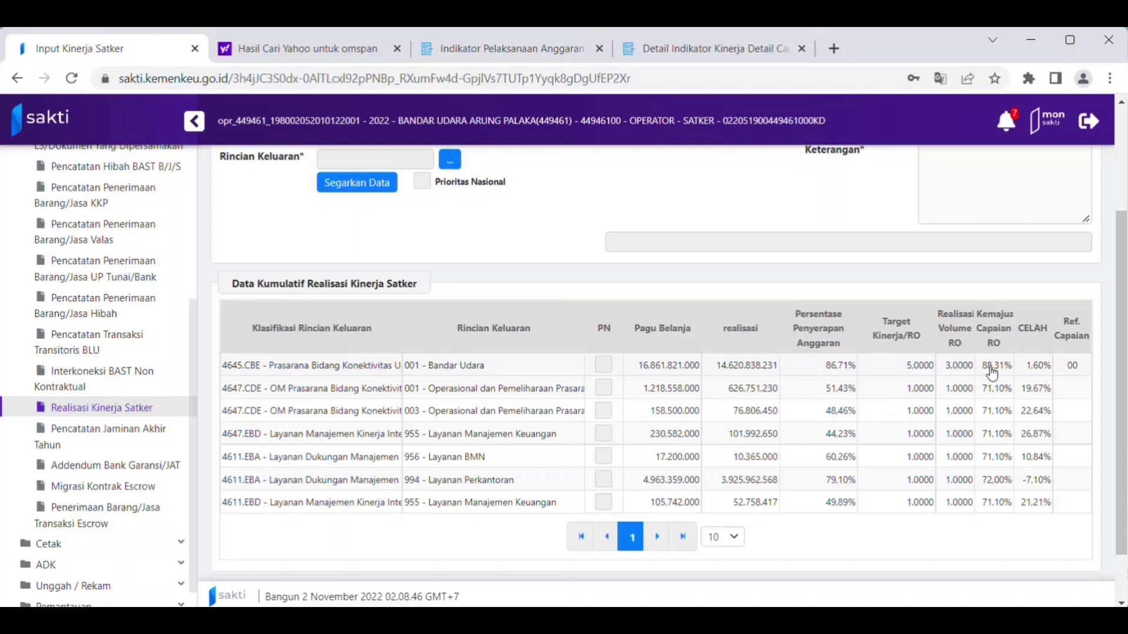
click(765, 52)
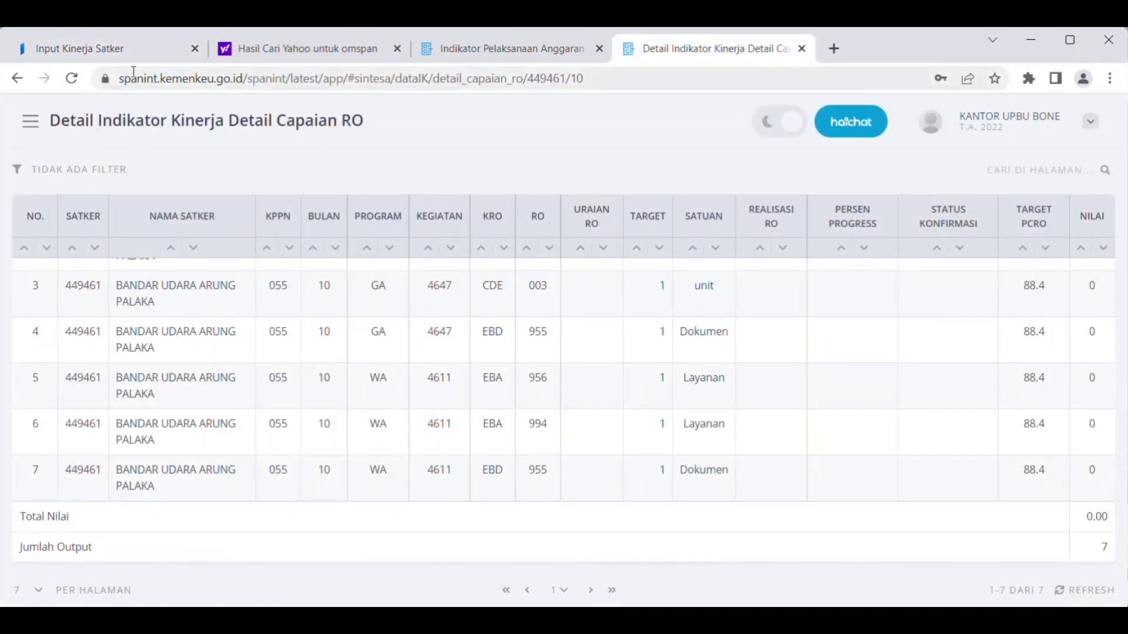
click(109, 50)
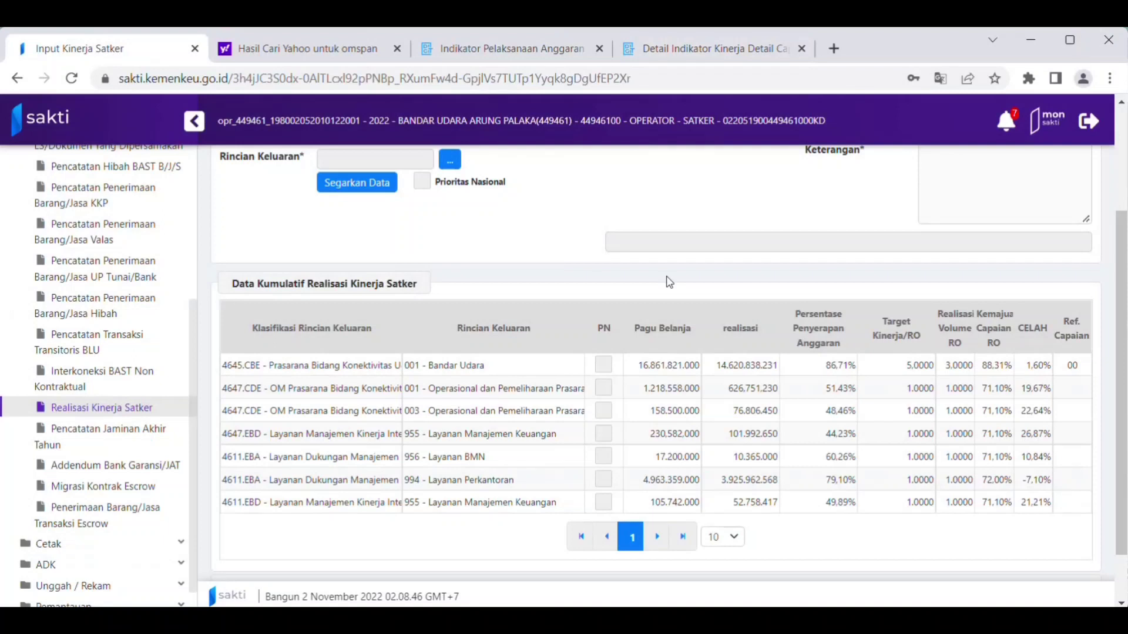
Open the saved Bandar Udara realisation for editing and set its Penambahan Progress Capaian RO to 1.8%
click(927, 374)
scroll(858, 429, down, 1)
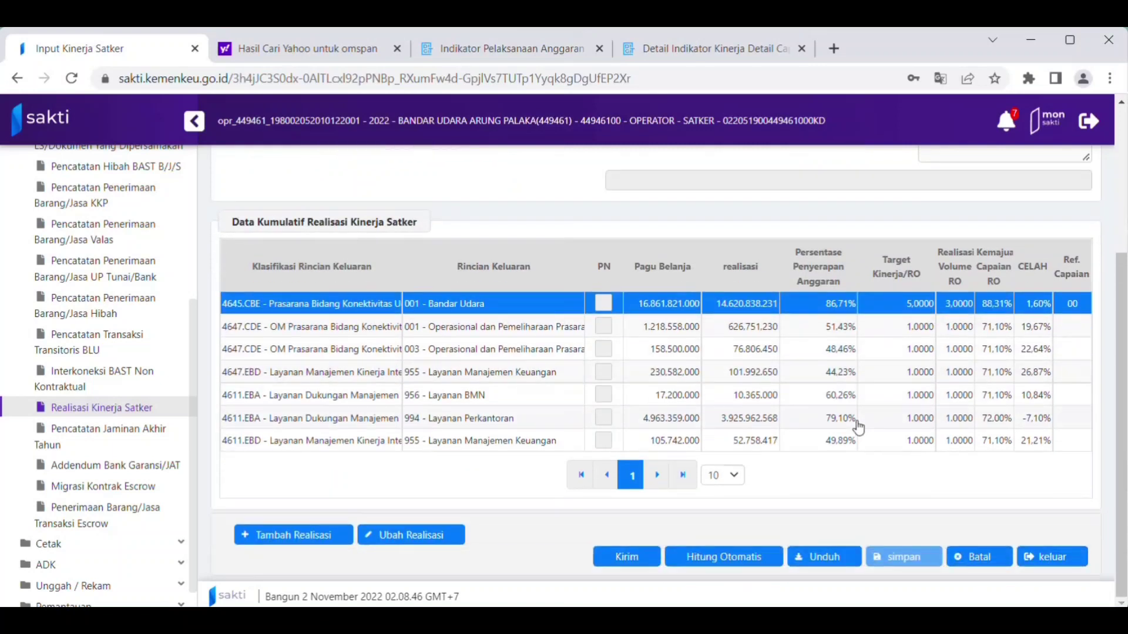
click(443, 540)
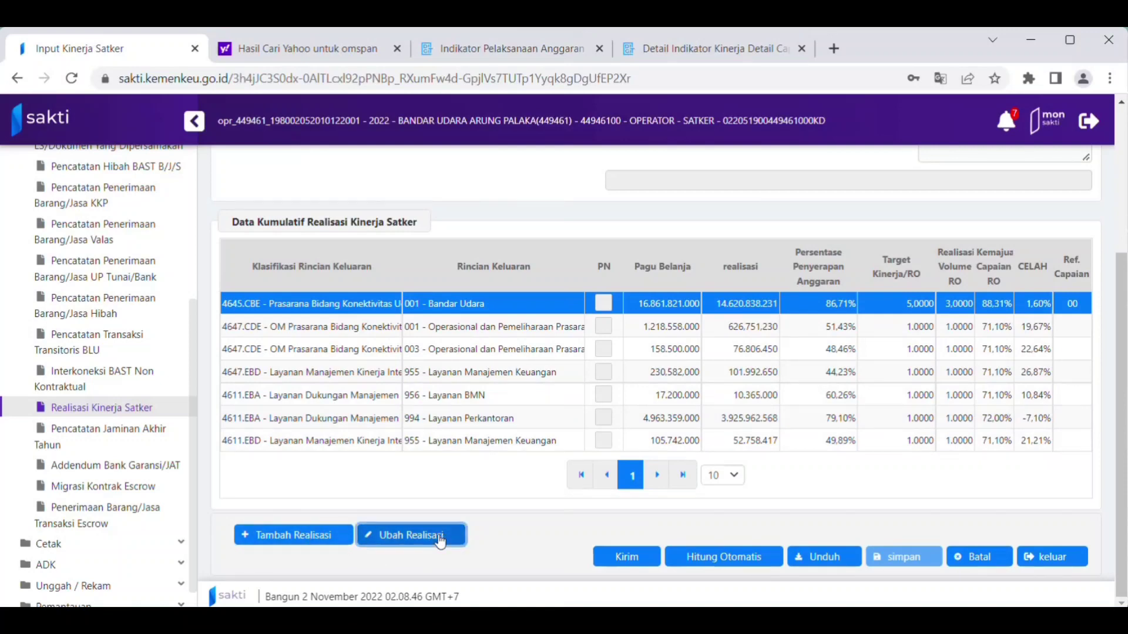
scroll(632, 424, up, 2)
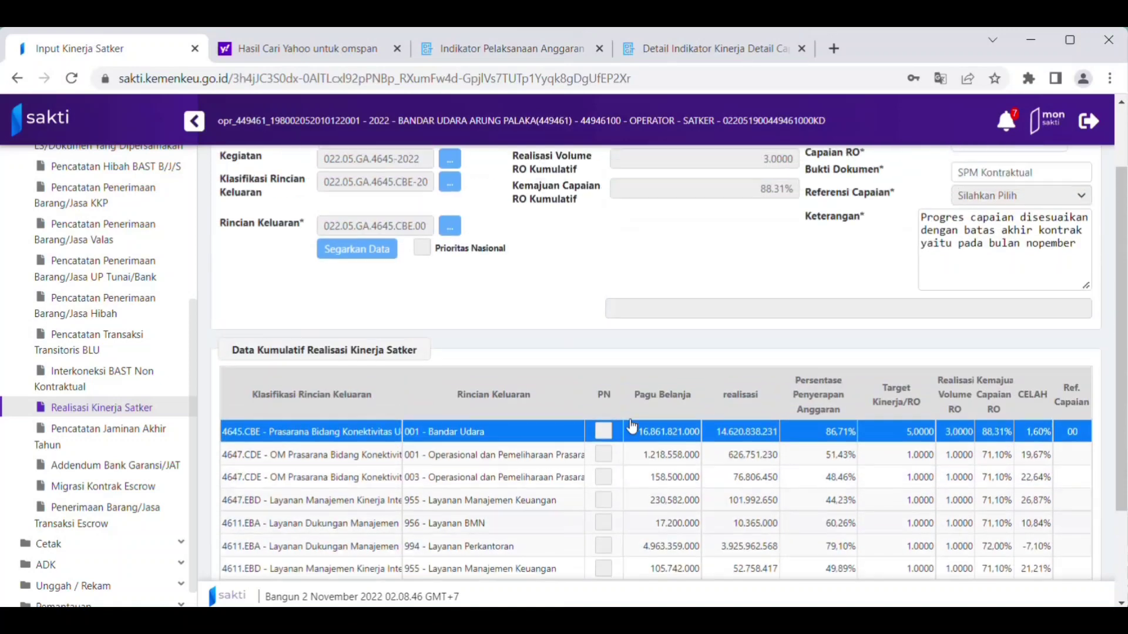
scroll(632, 424, up, 2)
click(1063, 231)
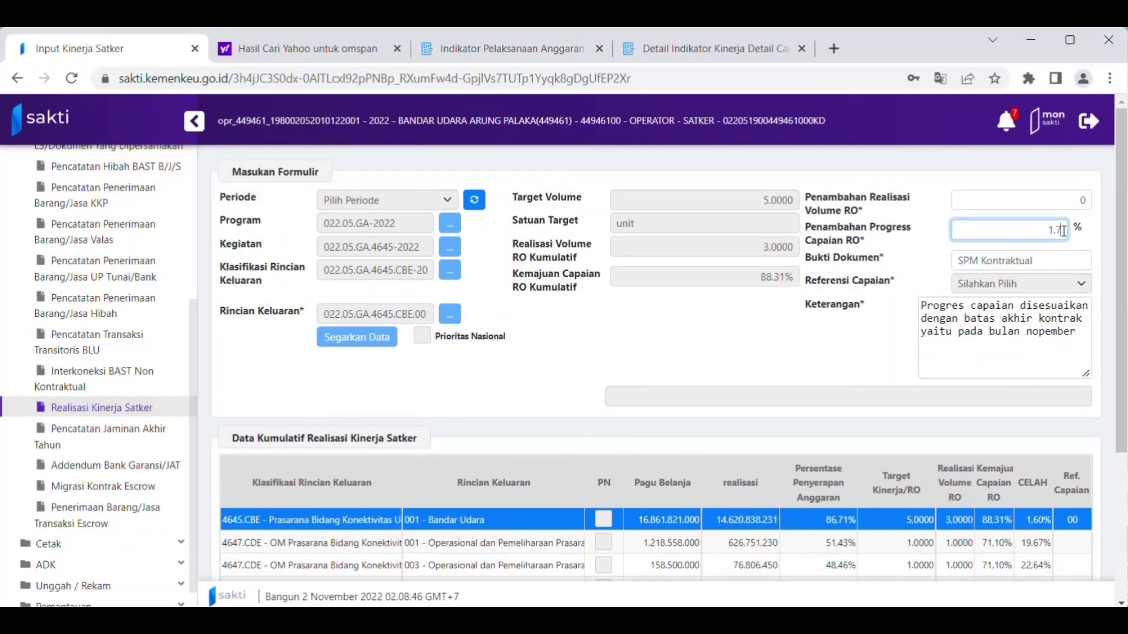
key(BackSpace)
text(8)
Save the changed Bandar Udara realisation and refresh the cumulative realisation data
scroll(896, 388, down, 4)
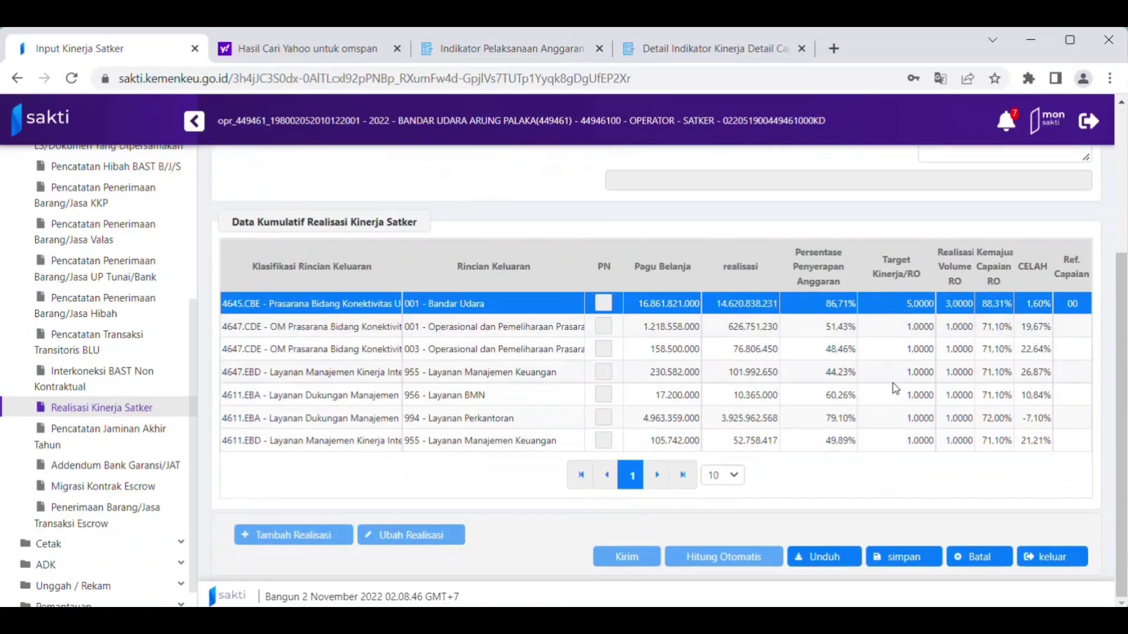
click(903, 565)
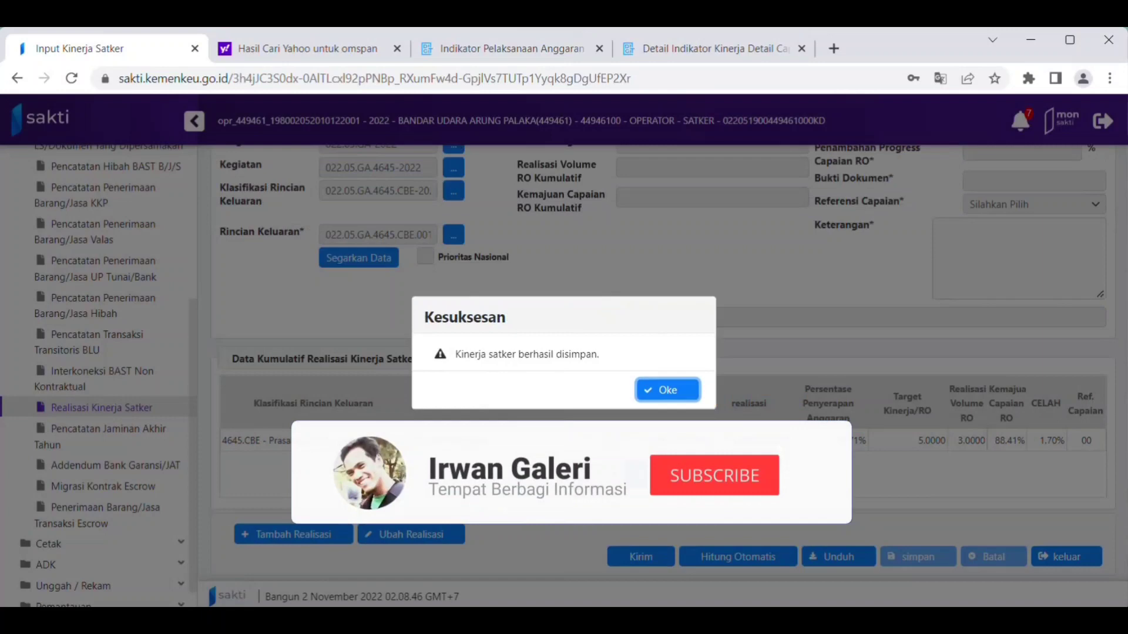
click(669, 391)
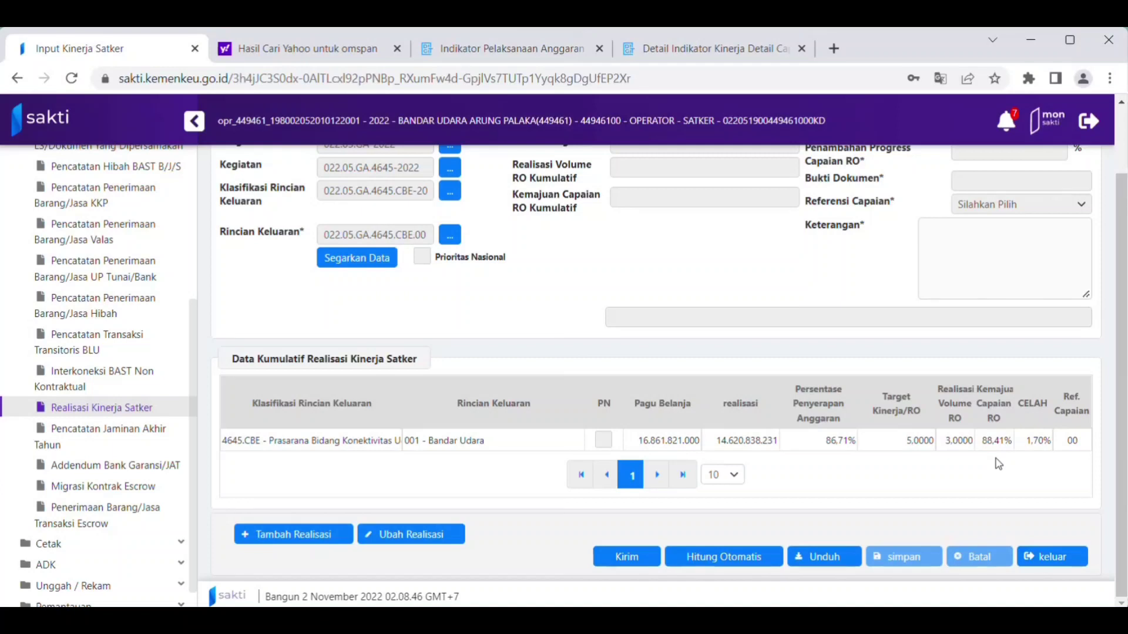
click(352, 257)
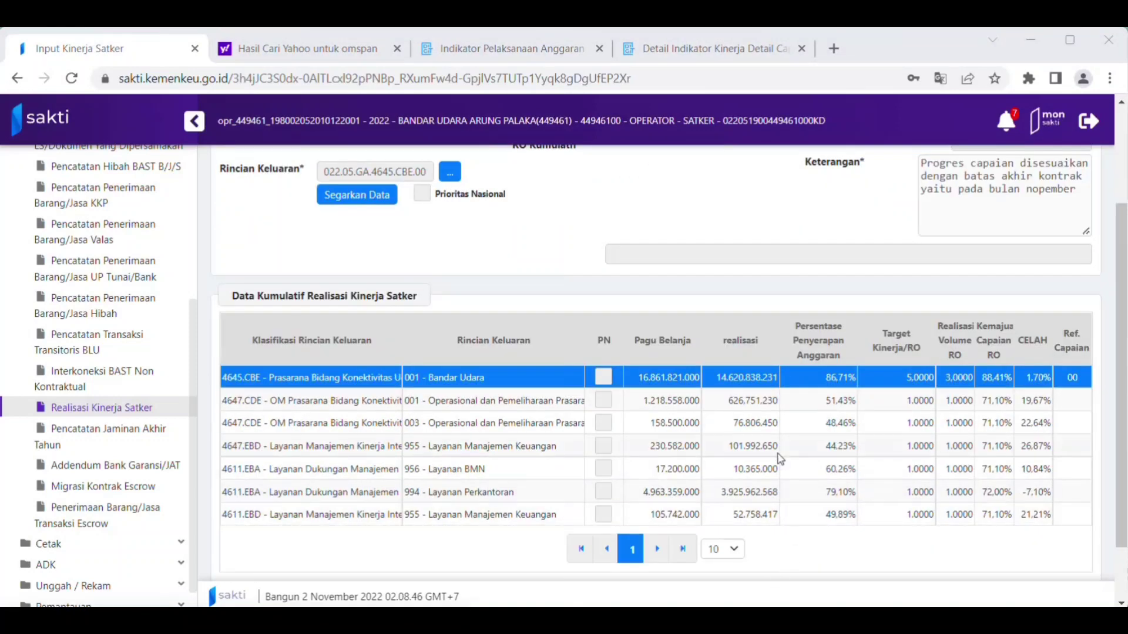
Add a realisation for output 001 of 4647.CDE and set its Penambahan Progress Capaian RO to 17.30%
click(750, 405)
scroll(576, 575, down, 1)
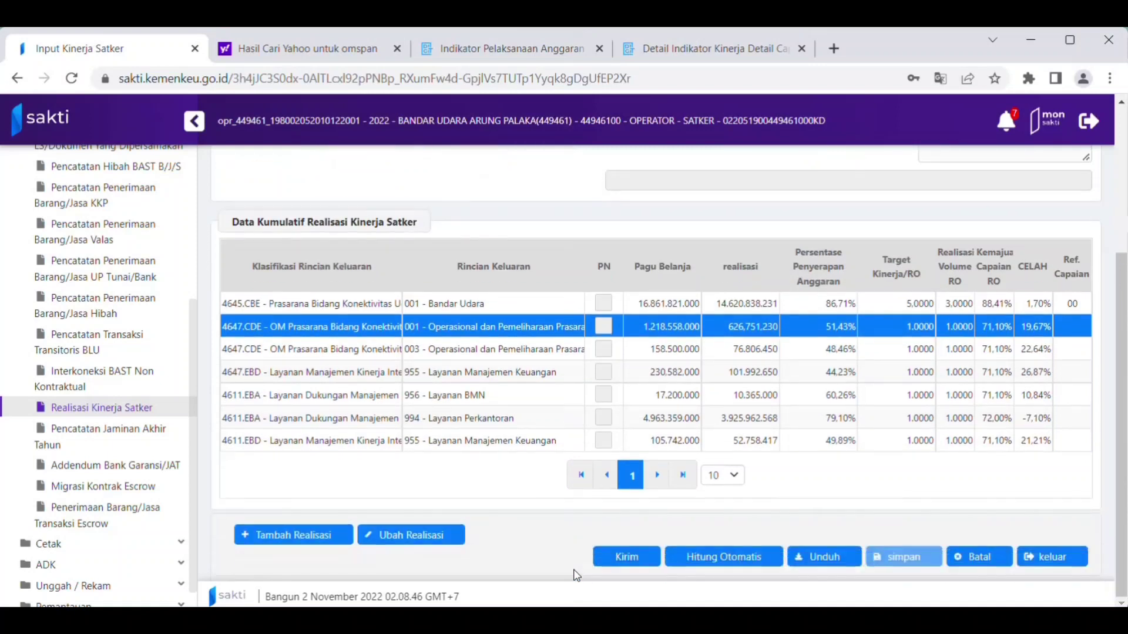
click(294, 545)
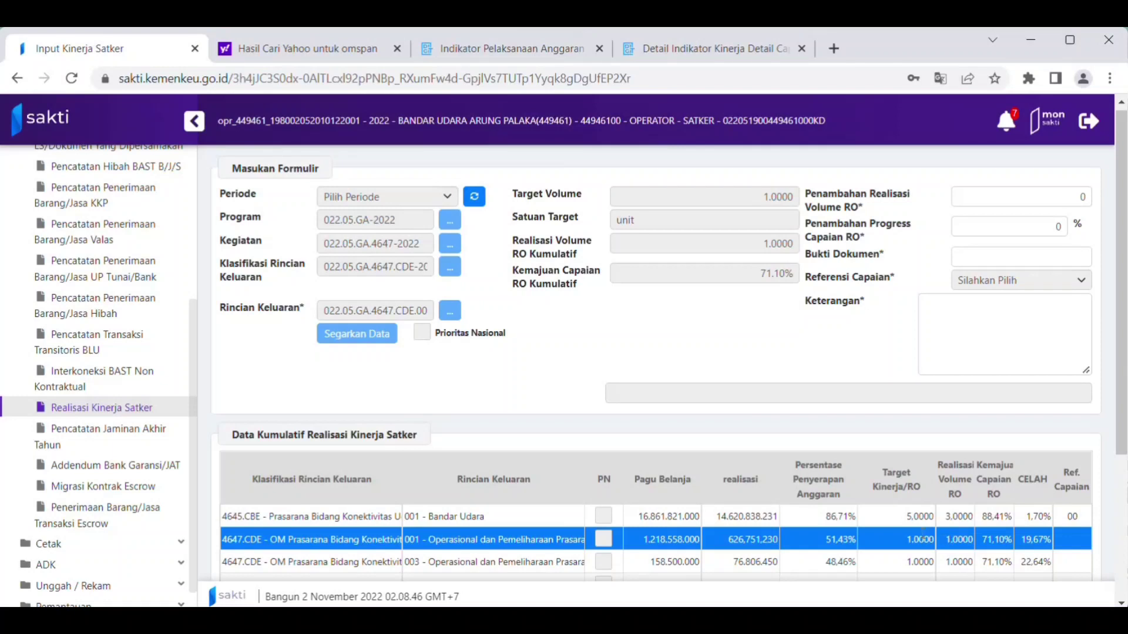
click(1038, 200)
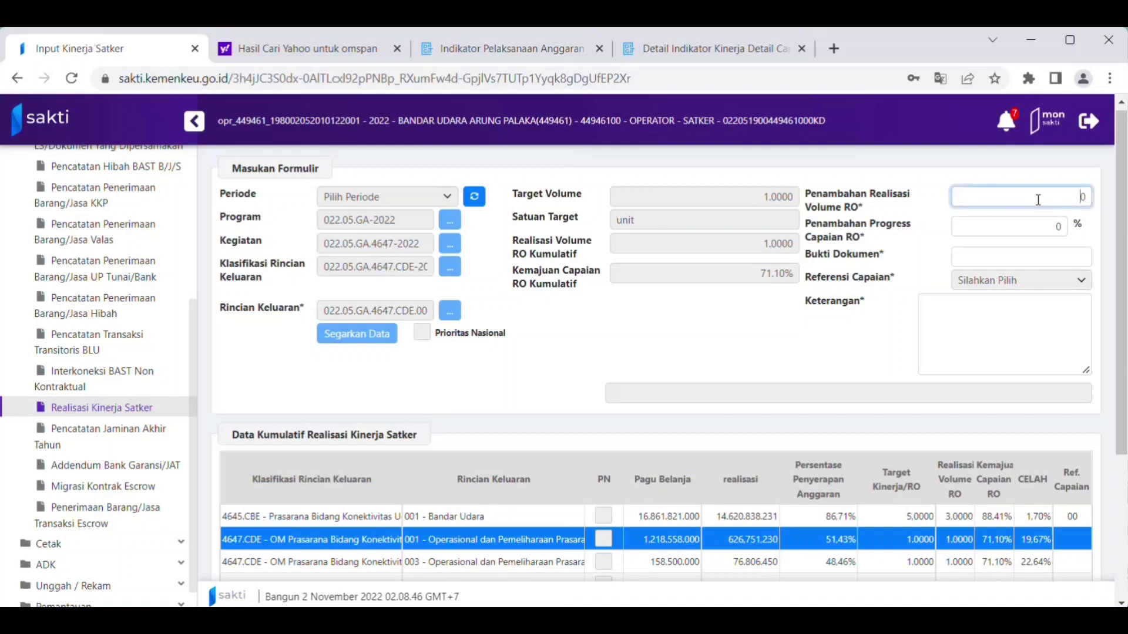
click(1042, 230)
drag(1041, 231, 1068, 233)
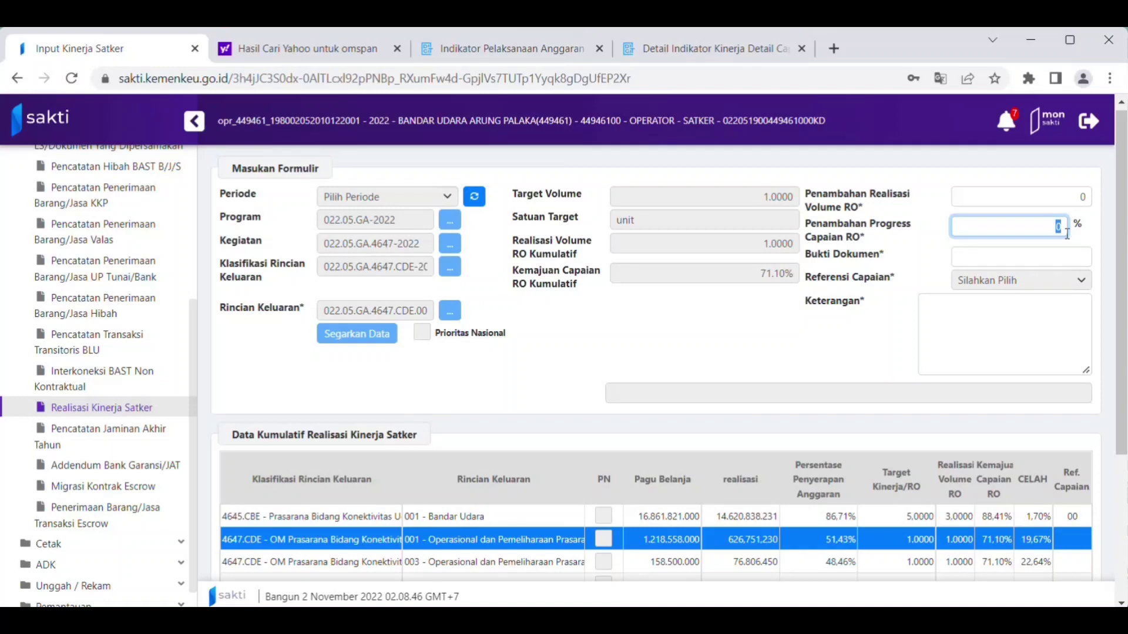
text(17.30)
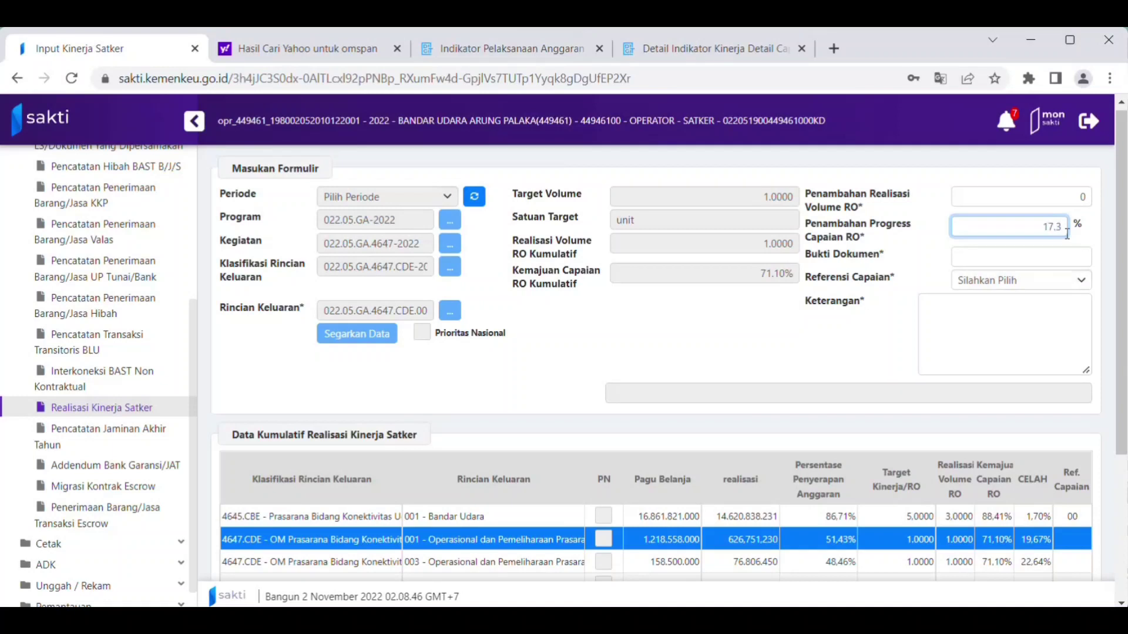
Enter "SPm LS dan GUP" as the Bukti Dokumen of the 4647.CDE 001 realisation
click(1001, 256)
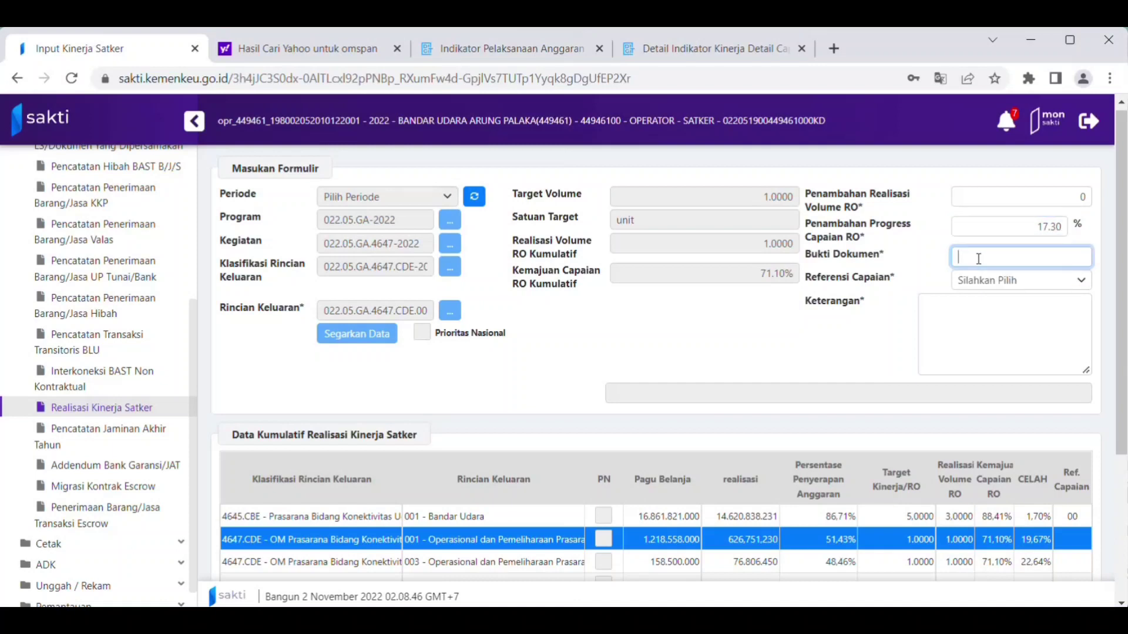
text(SPL)
text(m LS da)
text( n GUP)
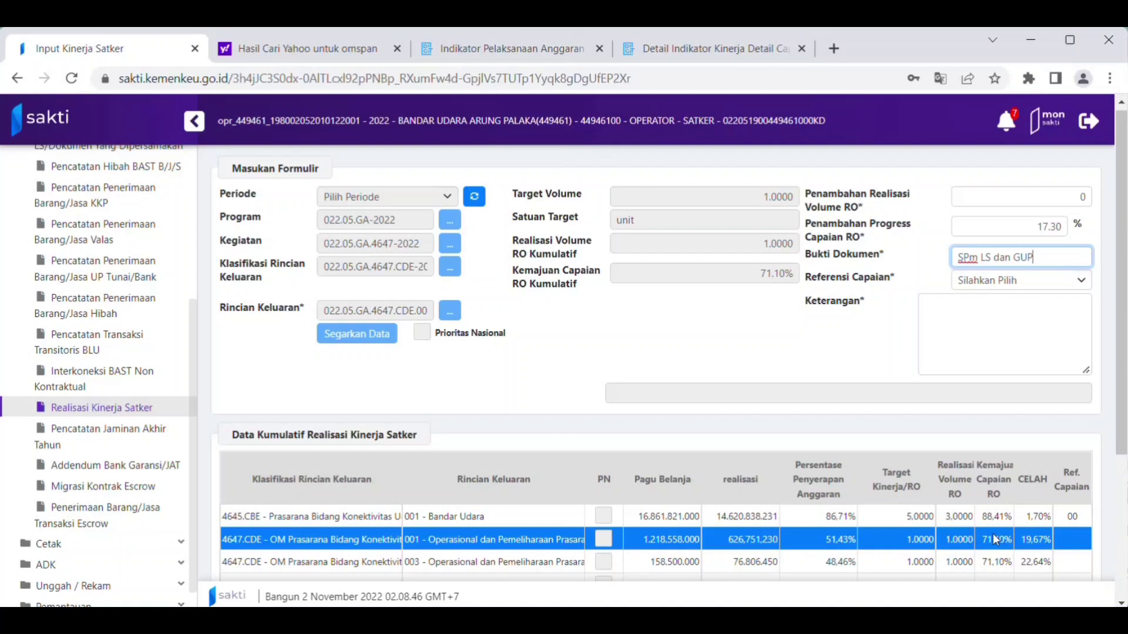
Set the Referensi Capaian to option 2, Kegiatan sudah dilaksanakan, namun pertanggungjawaban keuangan belum dilakukan/masih dalam proses
click(986, 285)
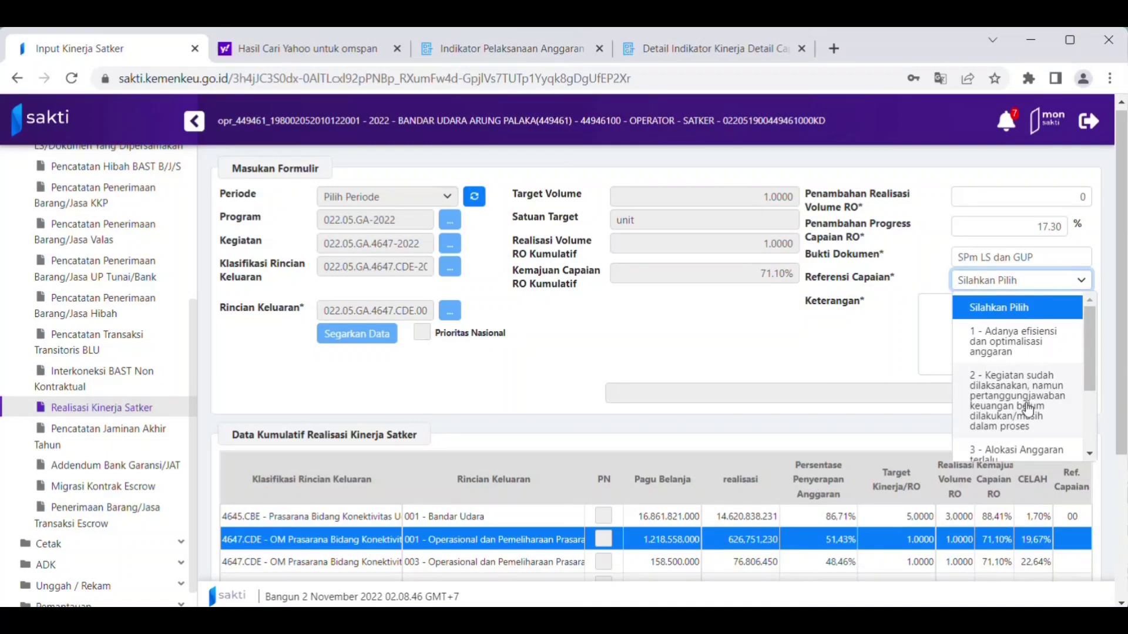
scroll(1029, 410, down, 4)
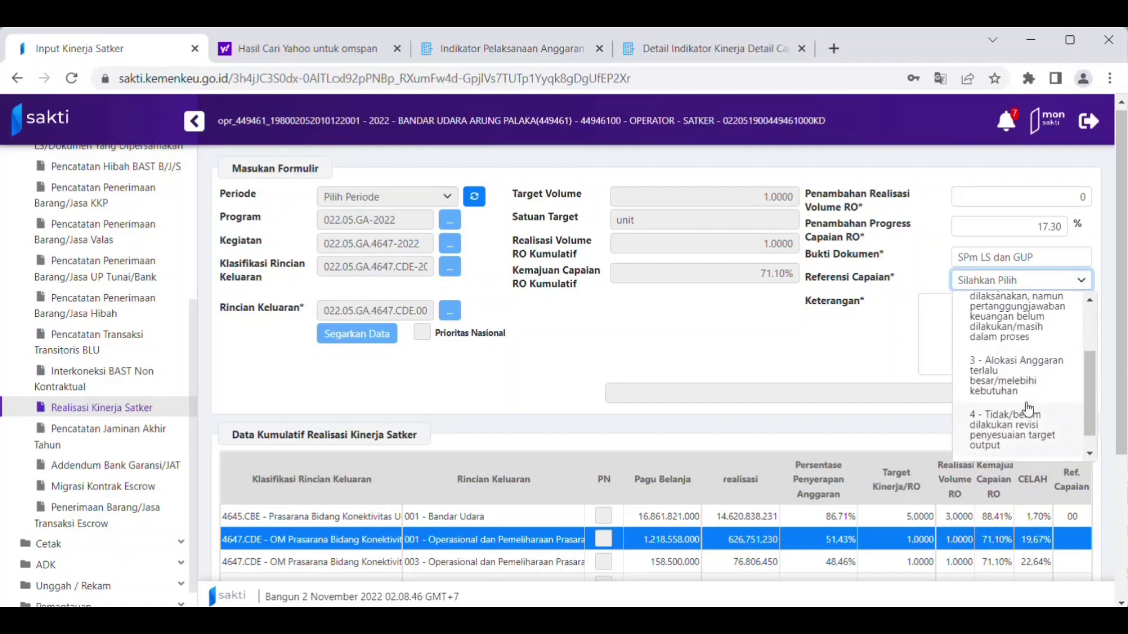
scroll(1029, 410, up, 4)
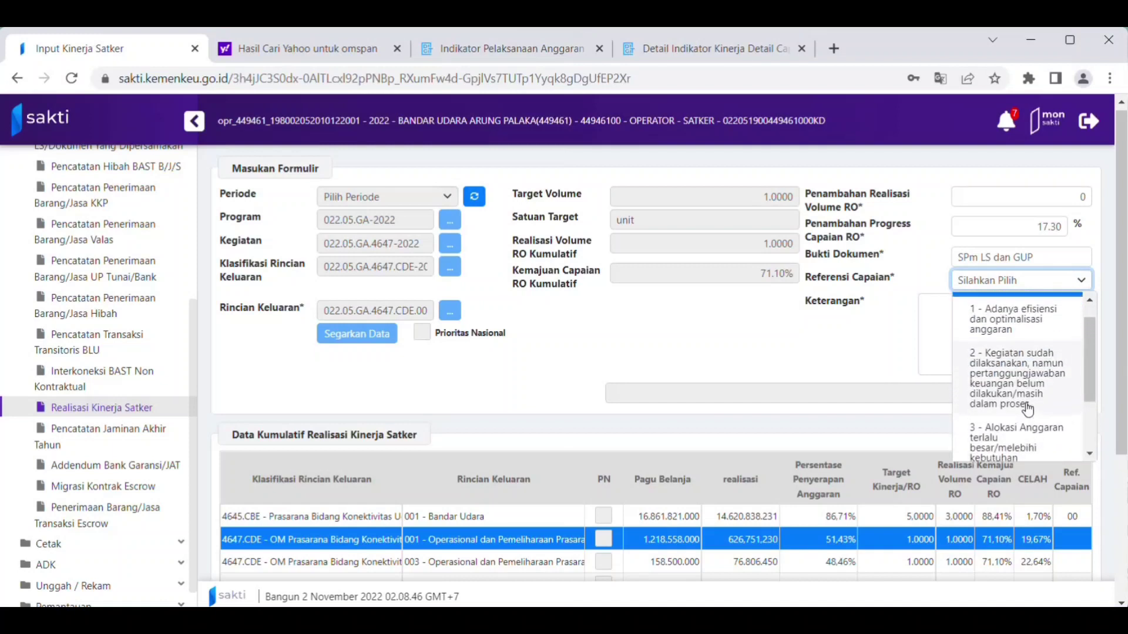
scroll(1028, 410, down, 4)
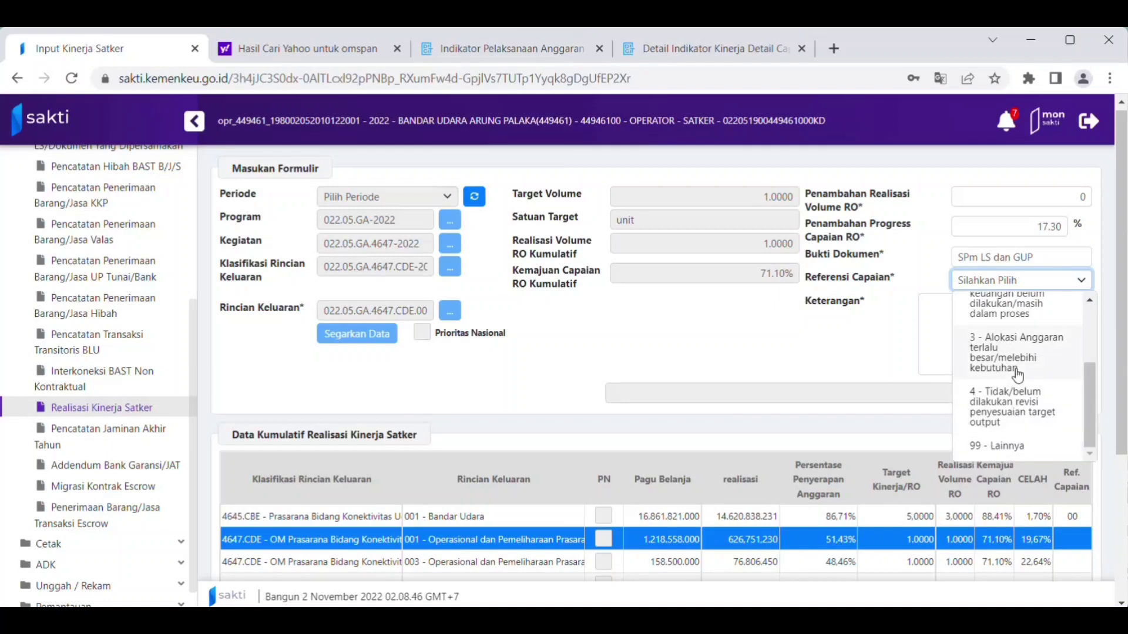
scroll(1018, 375, up, 1)
scroll(1018, 375, up, 2)
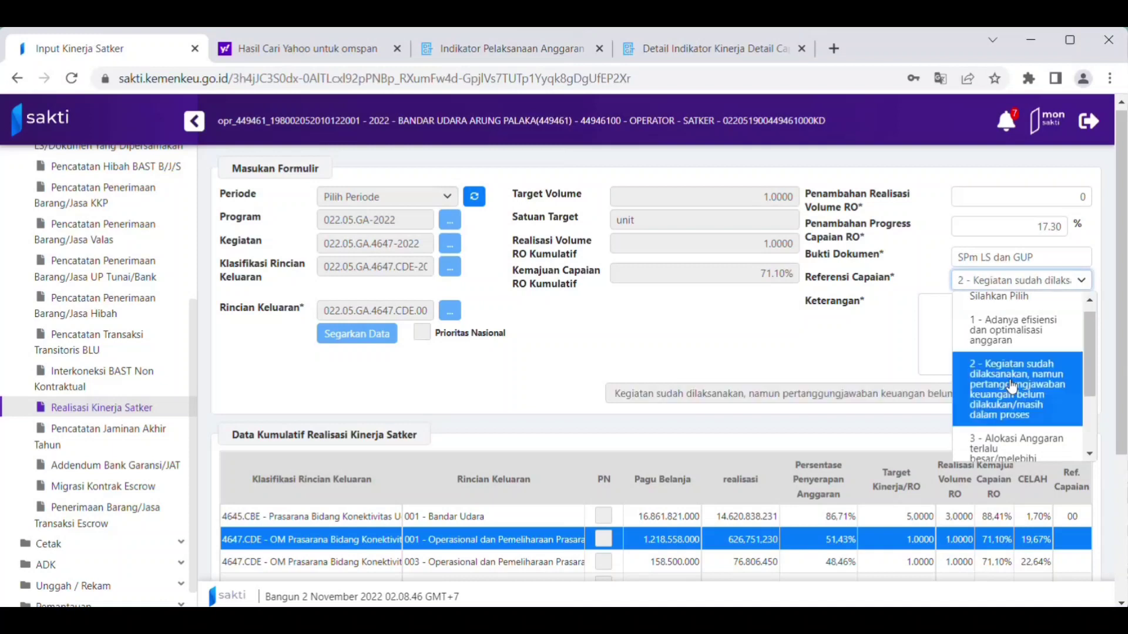
click(1012, 386)
Enter "Masih terdapat pagu blokir sehingga belum bisa dicairkan." as the Keterangan of the realisation
click(949, 317)
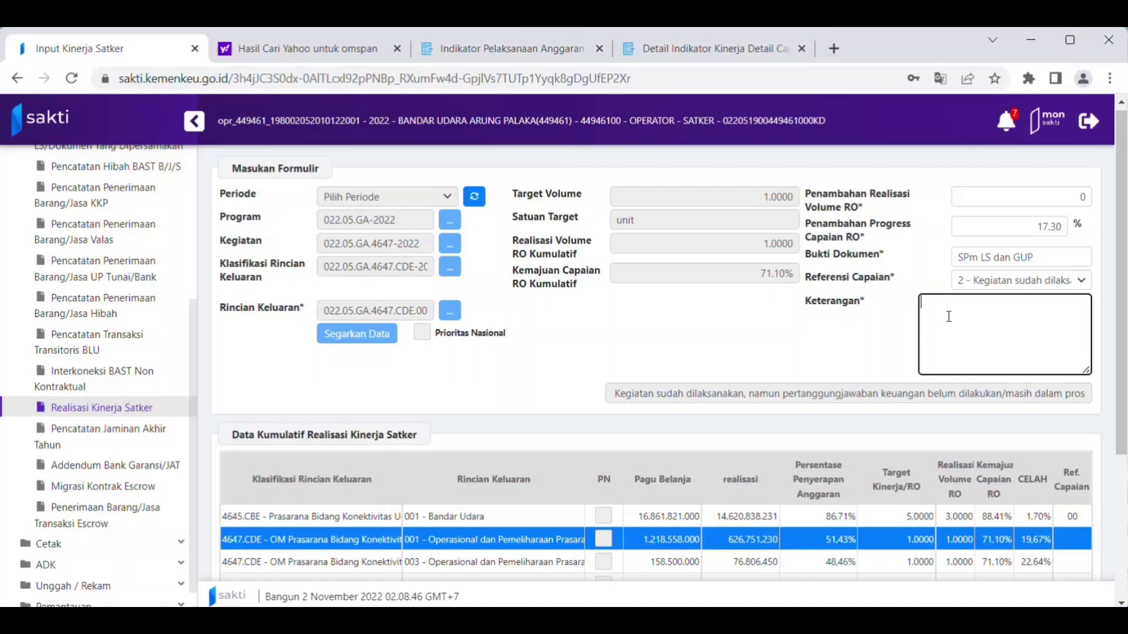
text(Masih terdapat pagu bl)
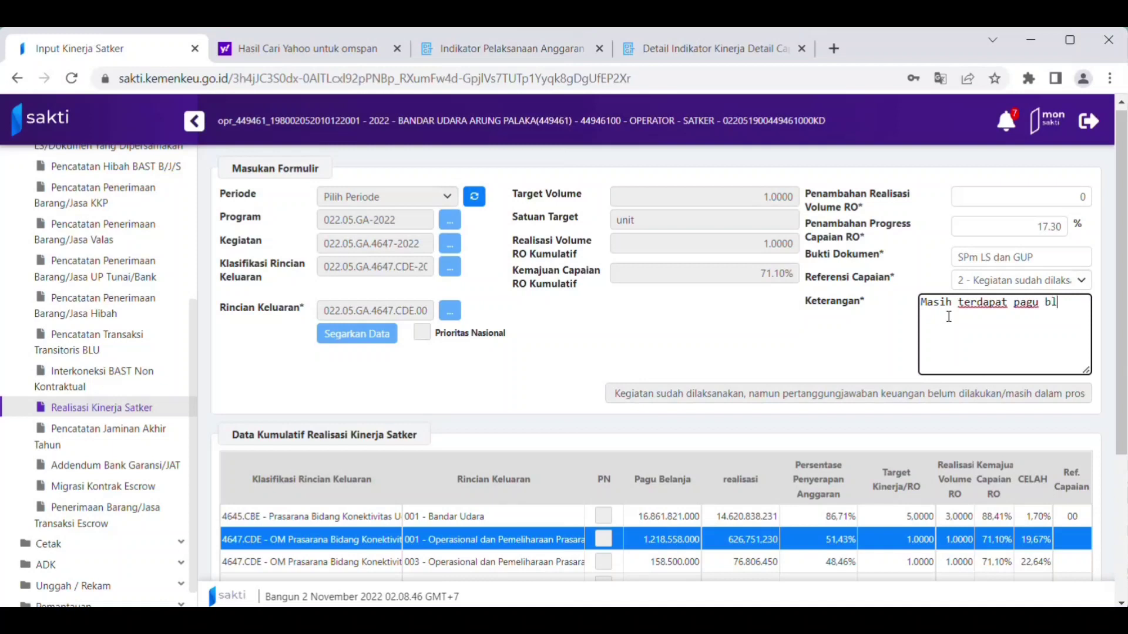
text(okir sehingga belum)
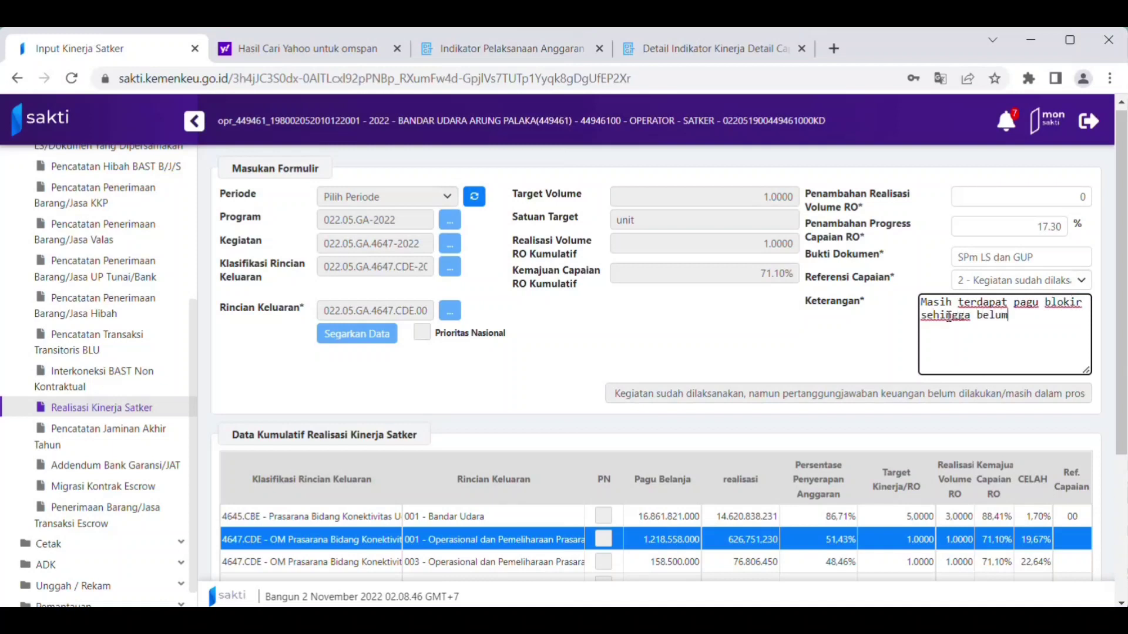
text( bisa dicairk)
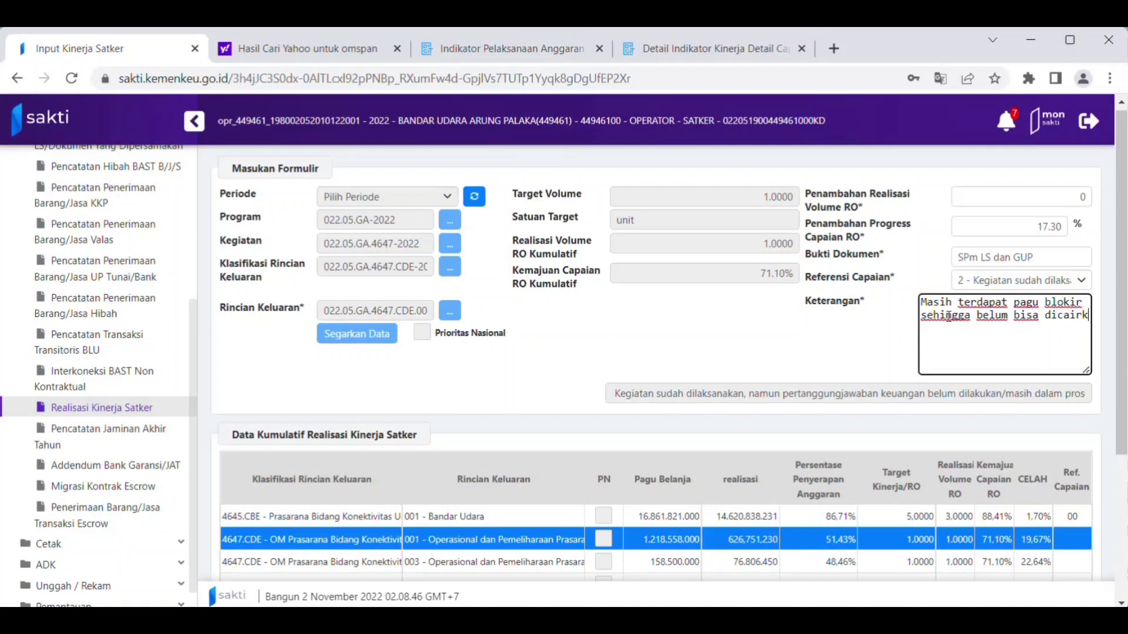
text(an.)
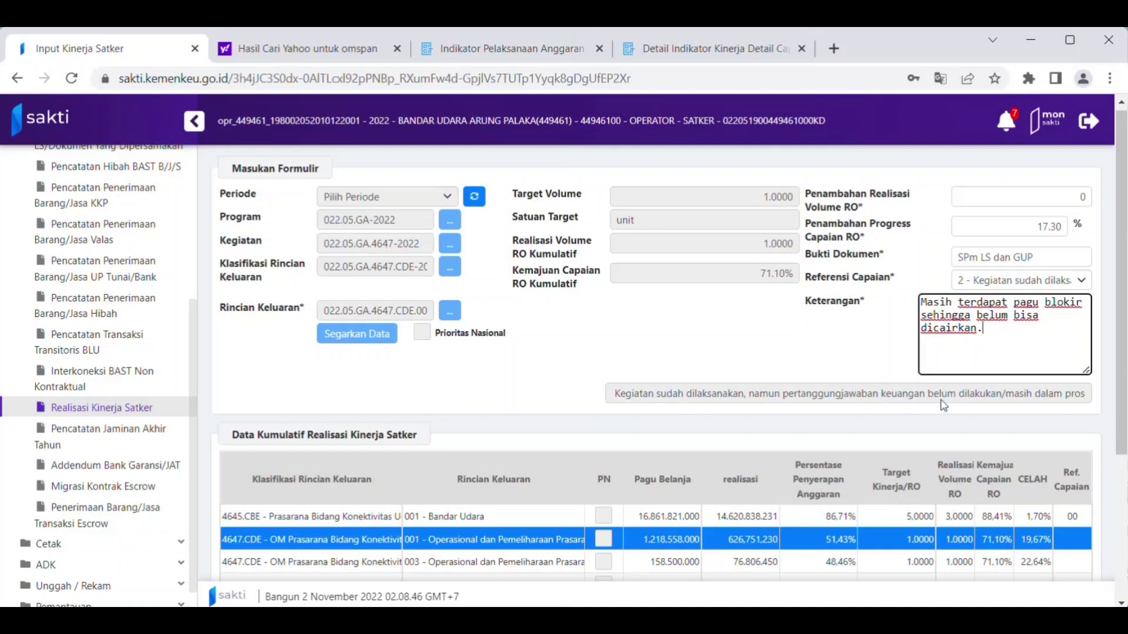
Save the 4647.CDE 001 realisation, accepting the high gap between progress and budget realisation
scroll(920, 406, down, 1)
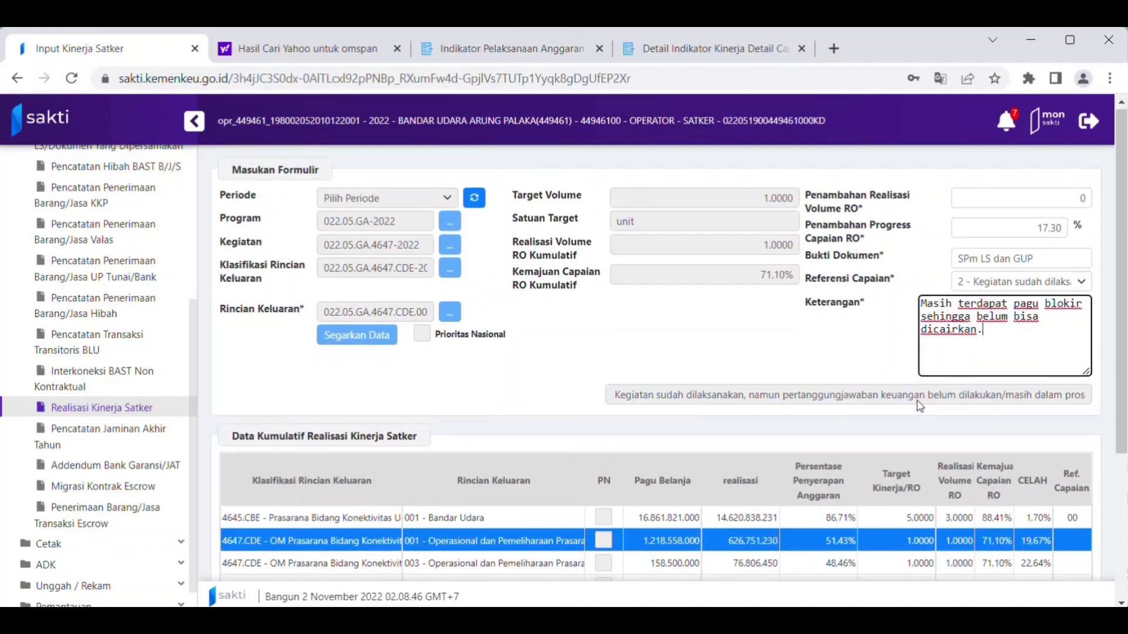
scroll(919, 406, down, 3)
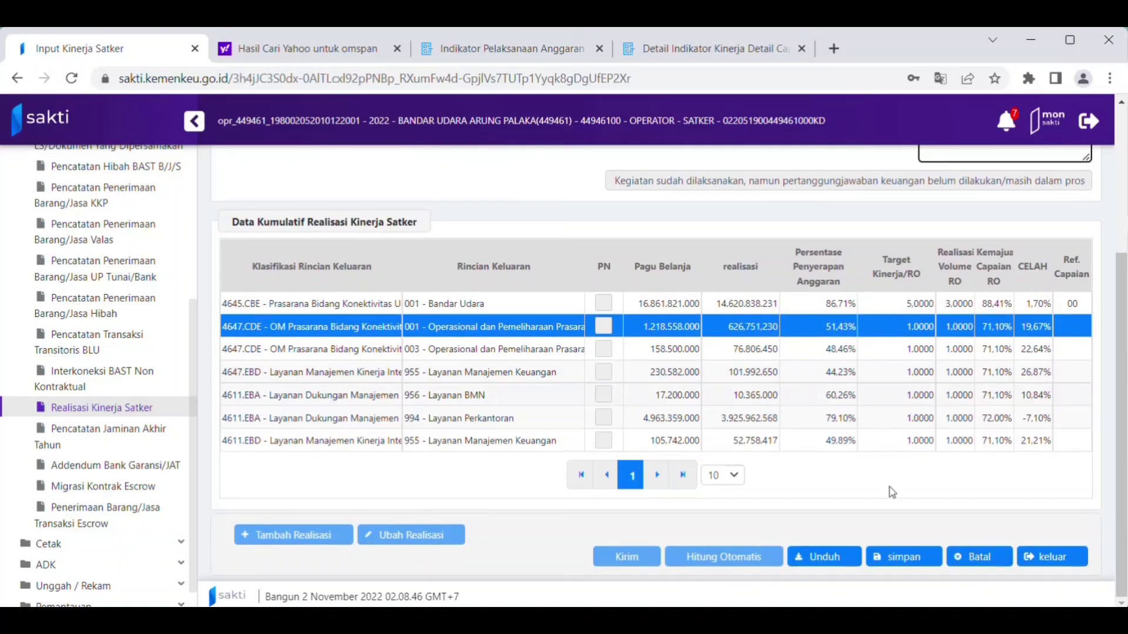
click(893, 557)
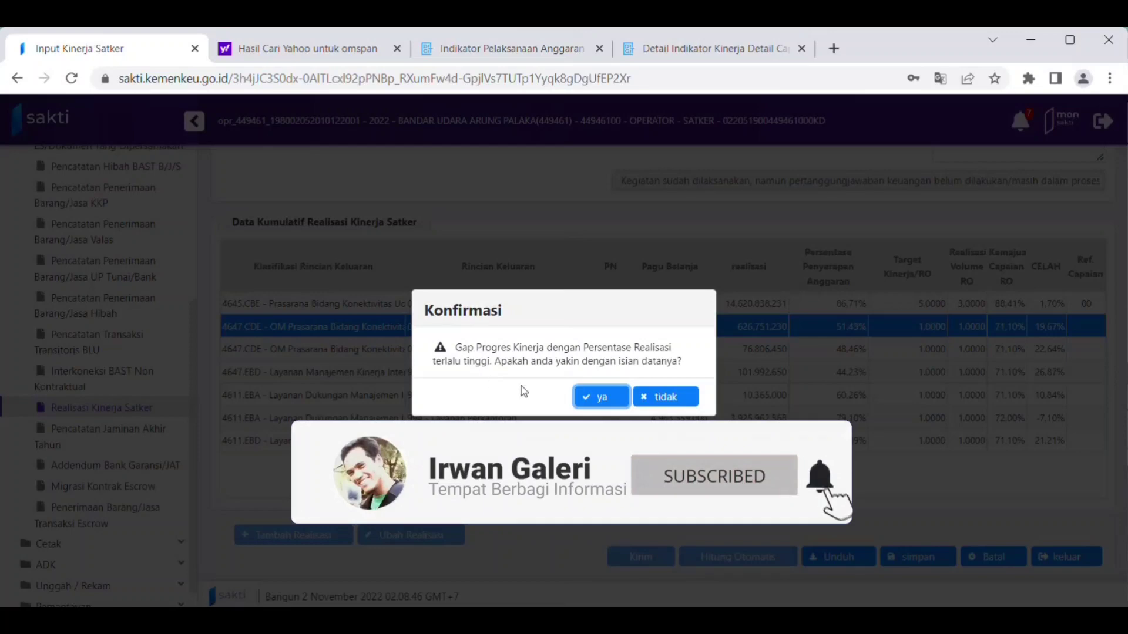
click(597, 401)
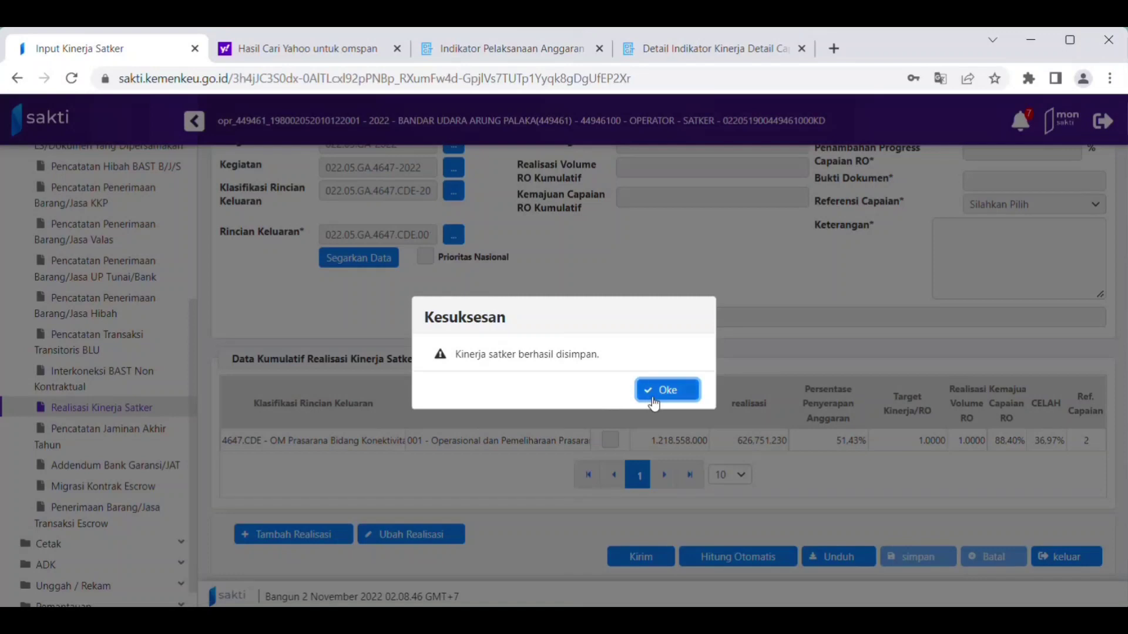
click(653, 395)
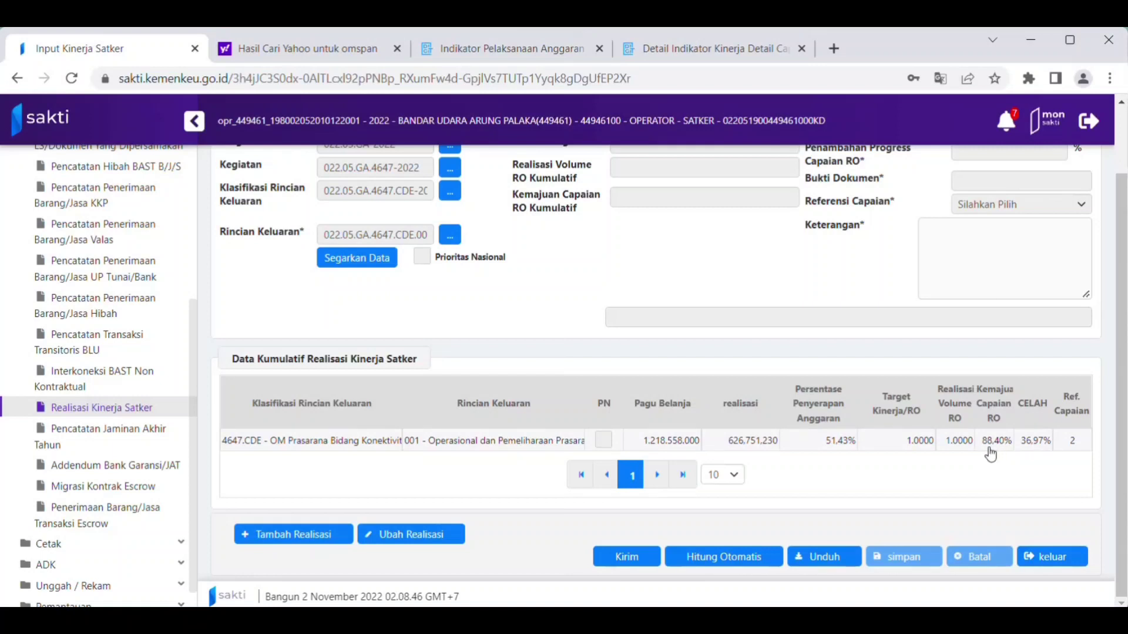
Check the saved progress against the Target PCRO in OM-SPAN and refresh the cumulative data in SAKTI to list all outputs
click(689, 58)
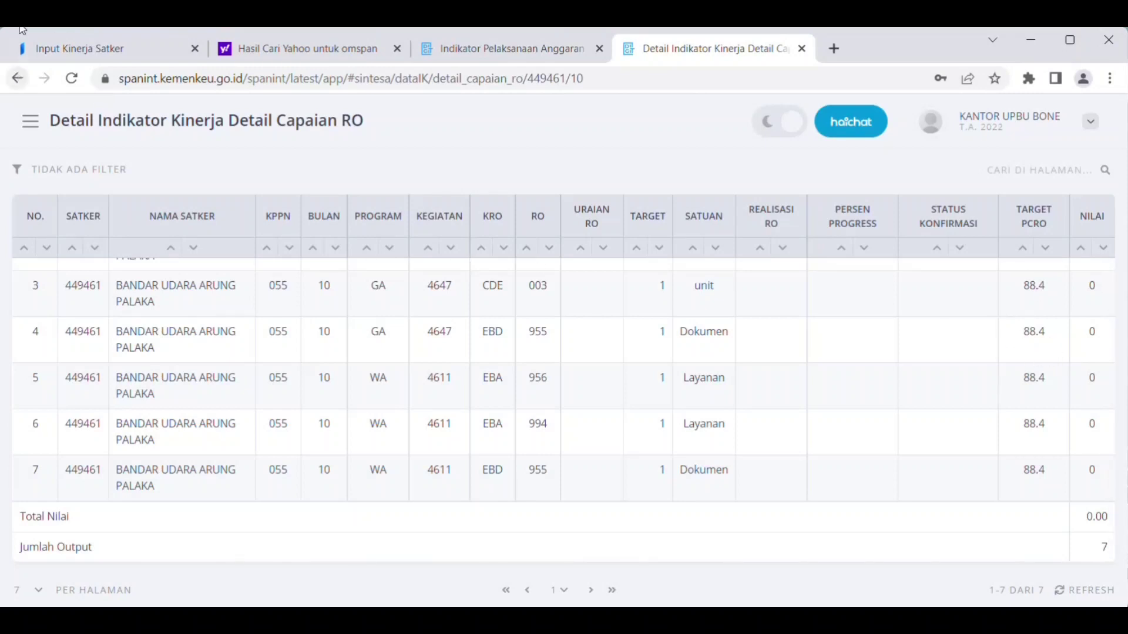
click(59, 51)
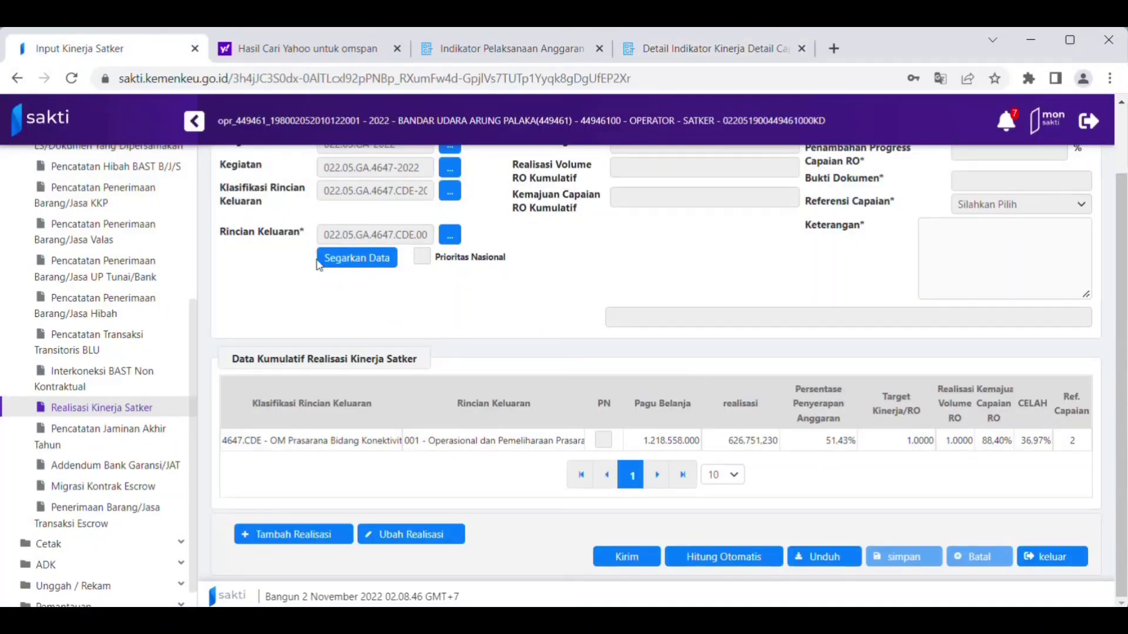
click(356, 269)
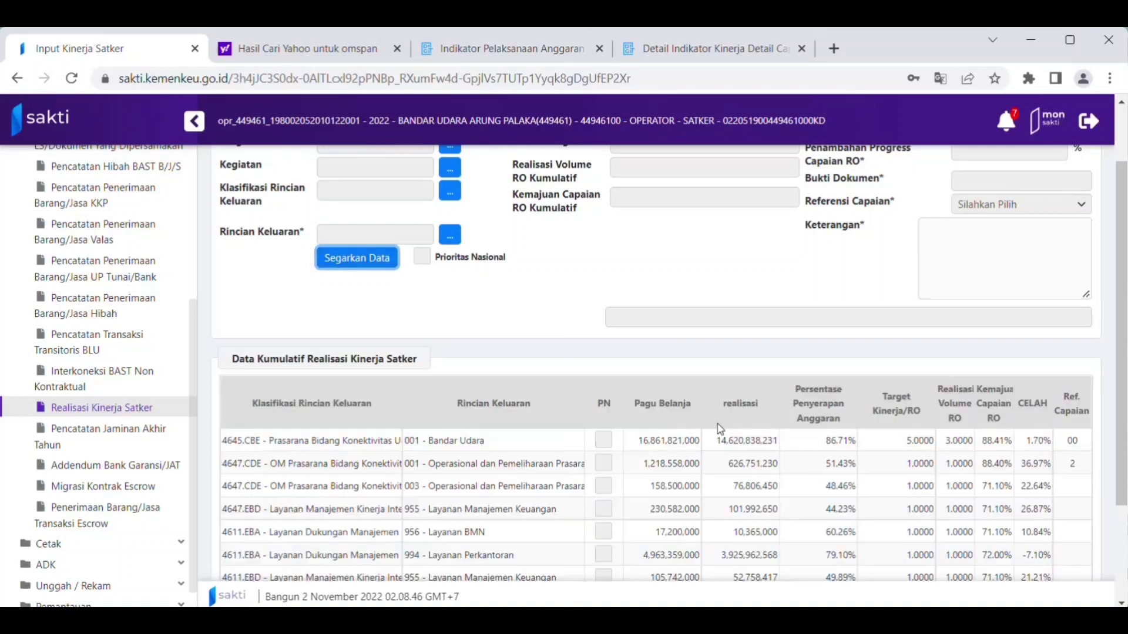
scroll(720, 429, down, 2)
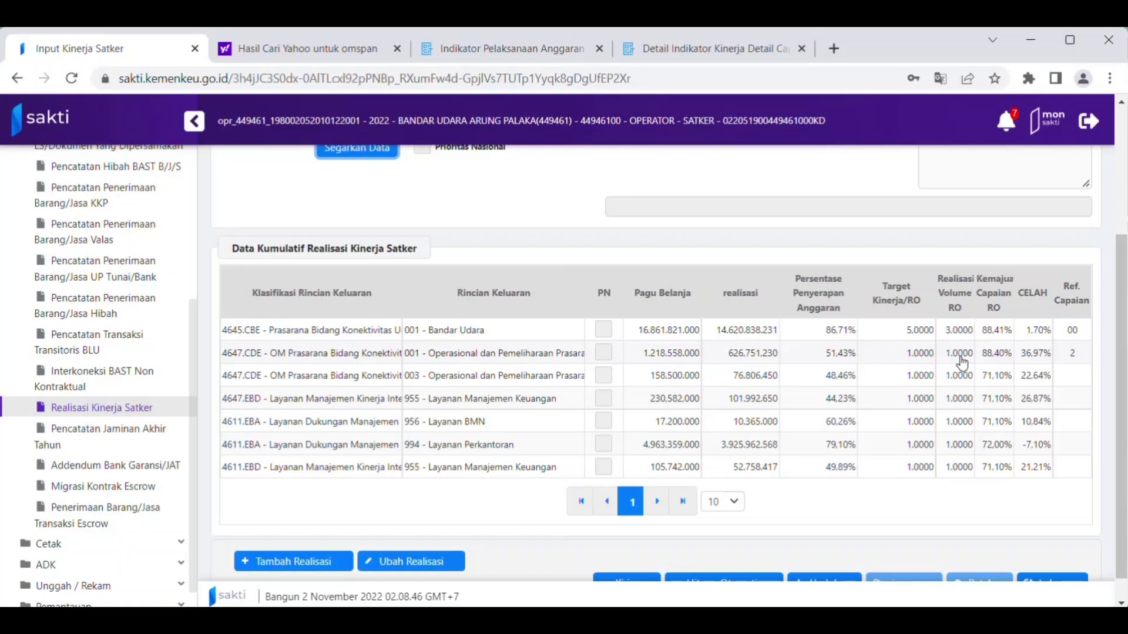
scroll(963, 364, up, 2)
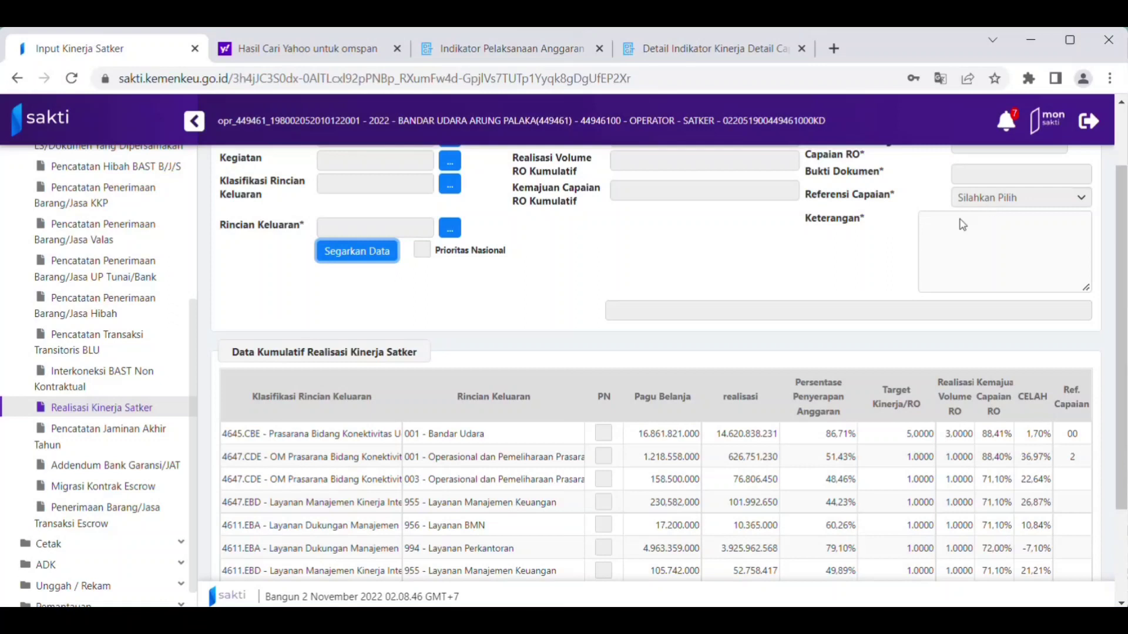
scroll(937, 500, down, 1)
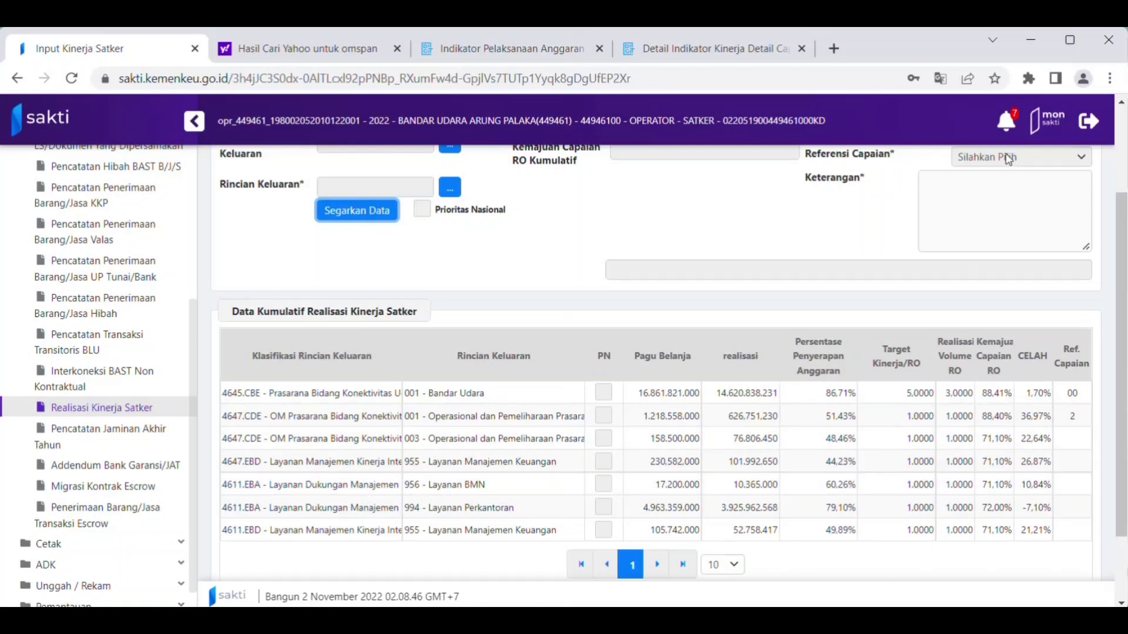
Add a realisation for 4647.CDE 003 - Operasional dan Pemeliharaan with a Penambahan Progress Capaian RO of 17.30%
click(830, 447)
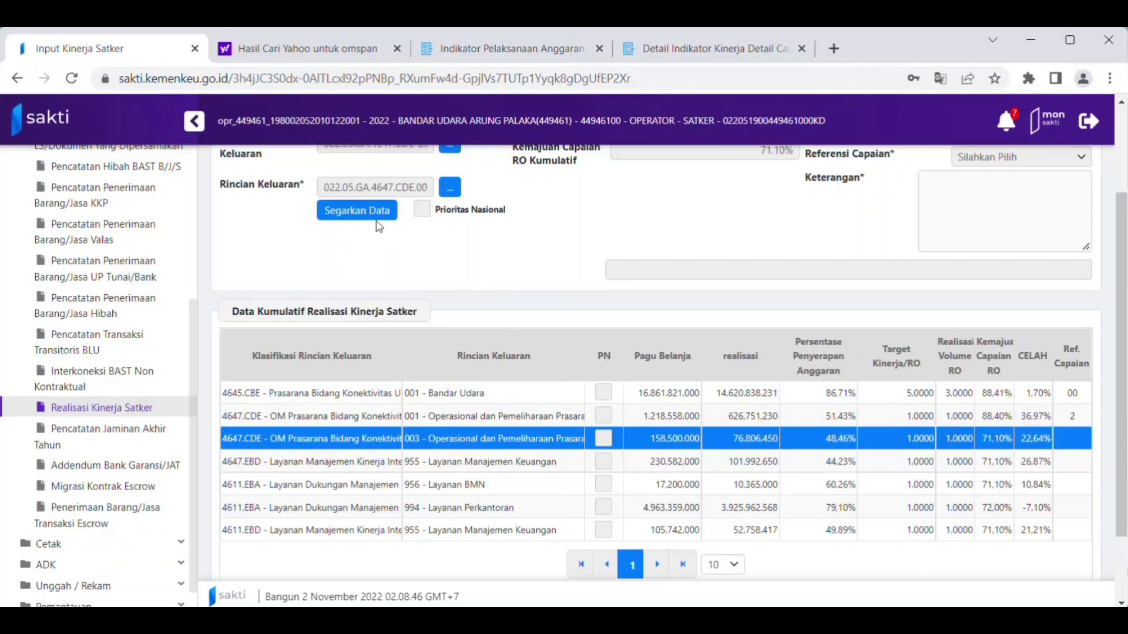
scroll(431, 554, down, 2)
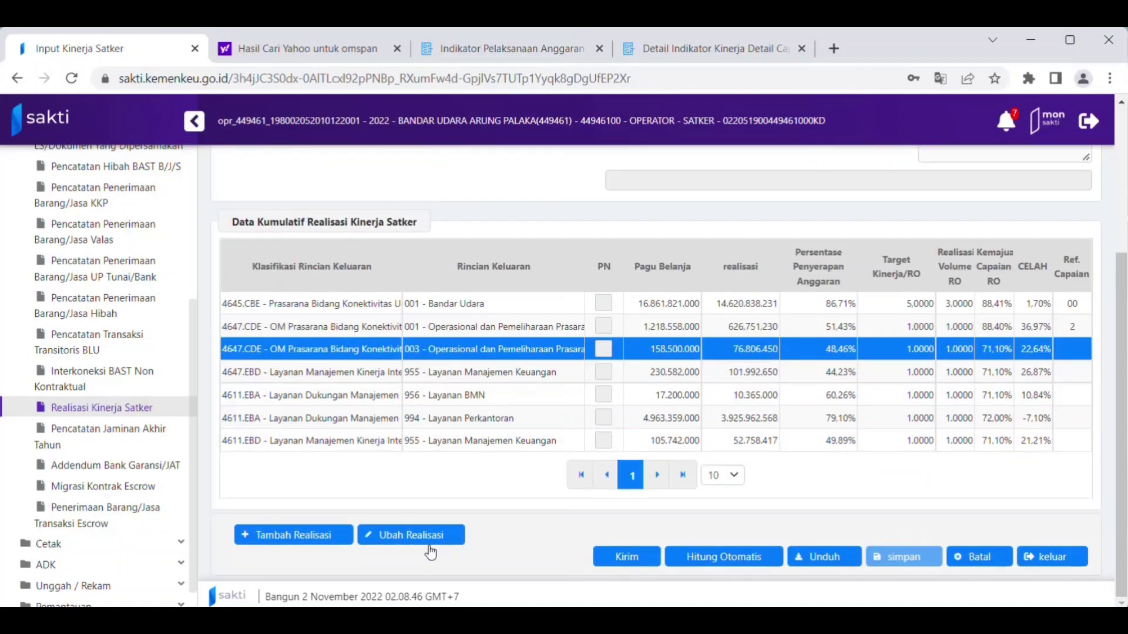
click(306, 537)
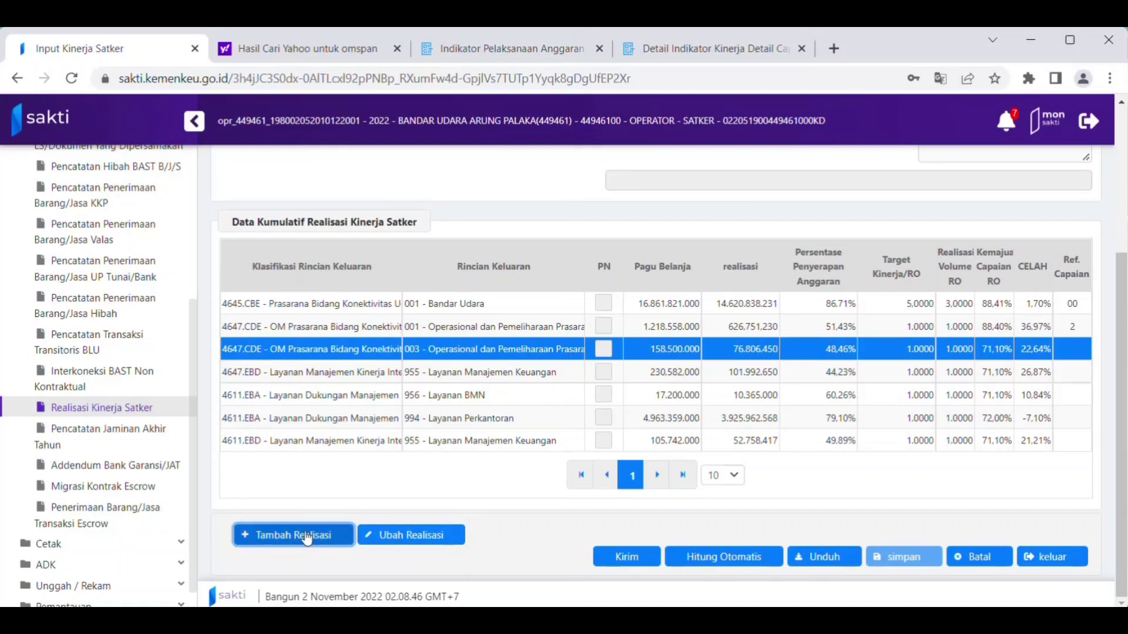
scroll(797, 422, up, 3)
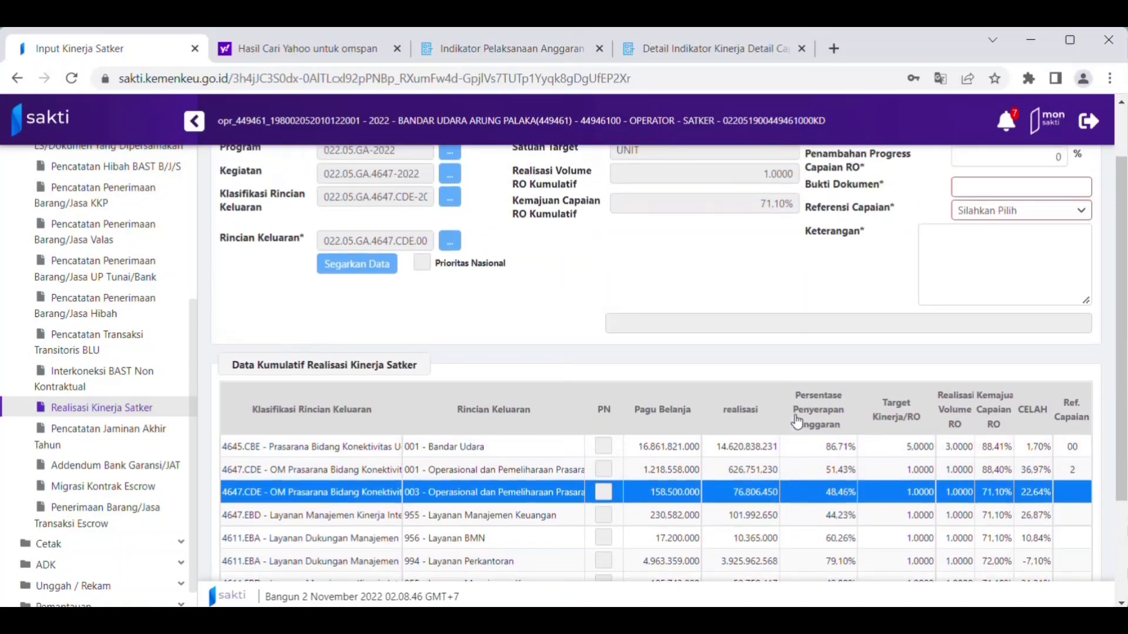
scroll(798, 421, up, 1)
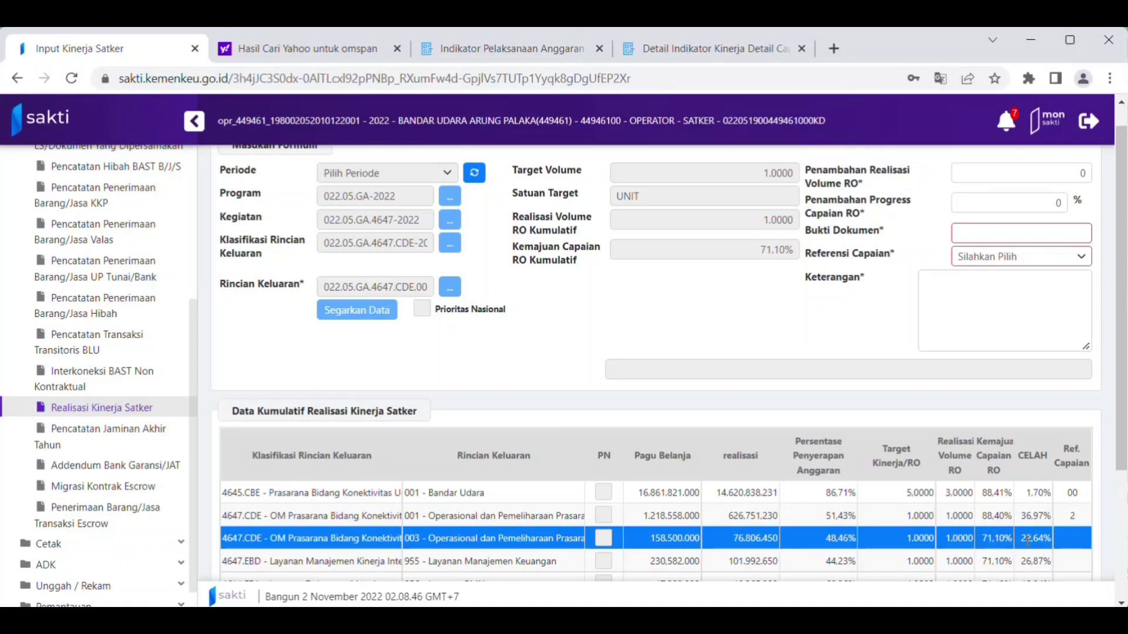
click(1033, 263)
click(1005, 263)
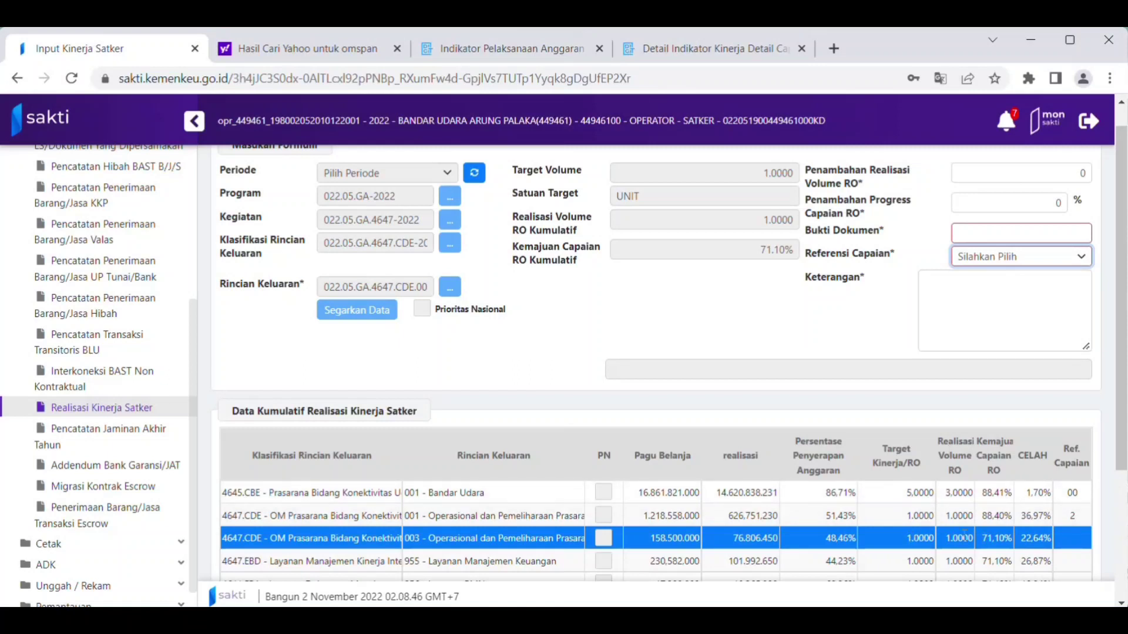
drag(1034, 200, 1068, 206)
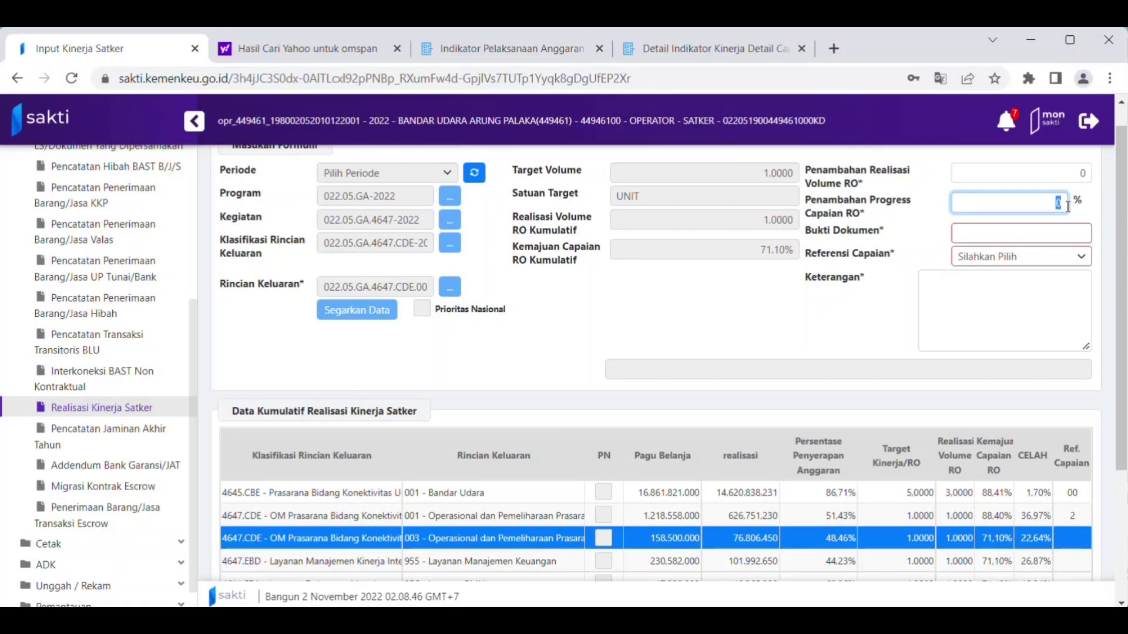
text(17.30)
Enter "SPM LS dan GUP" as the Bukti Dokumen and set Referensi Capaian to option 2, Kegiatan sudah dilaksanakan
click(1009, 235)
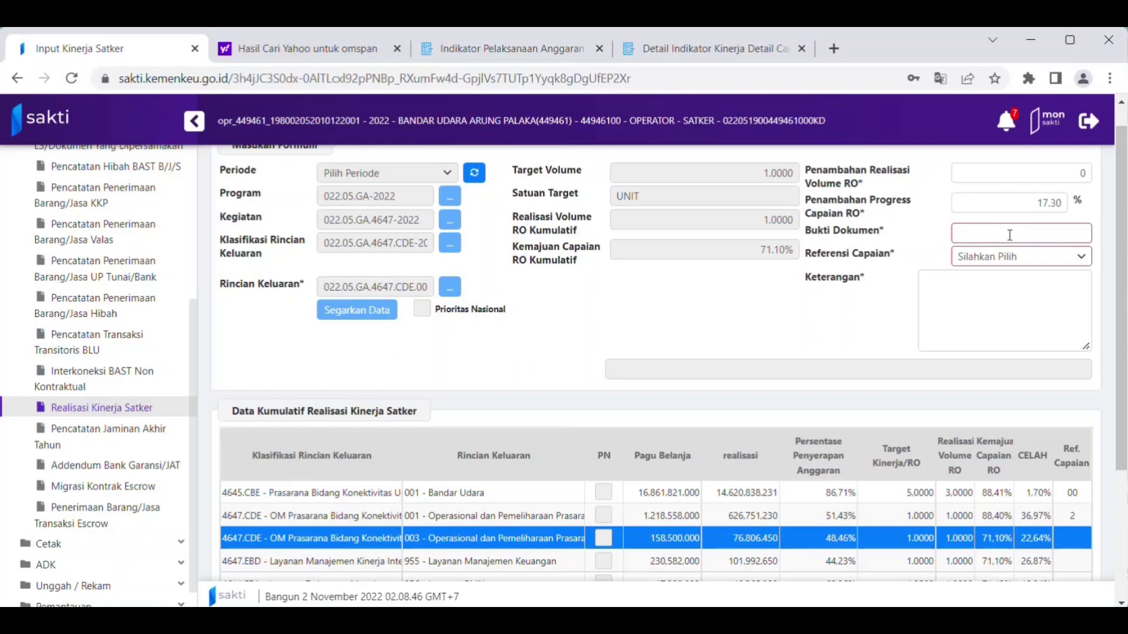
text(SPM)
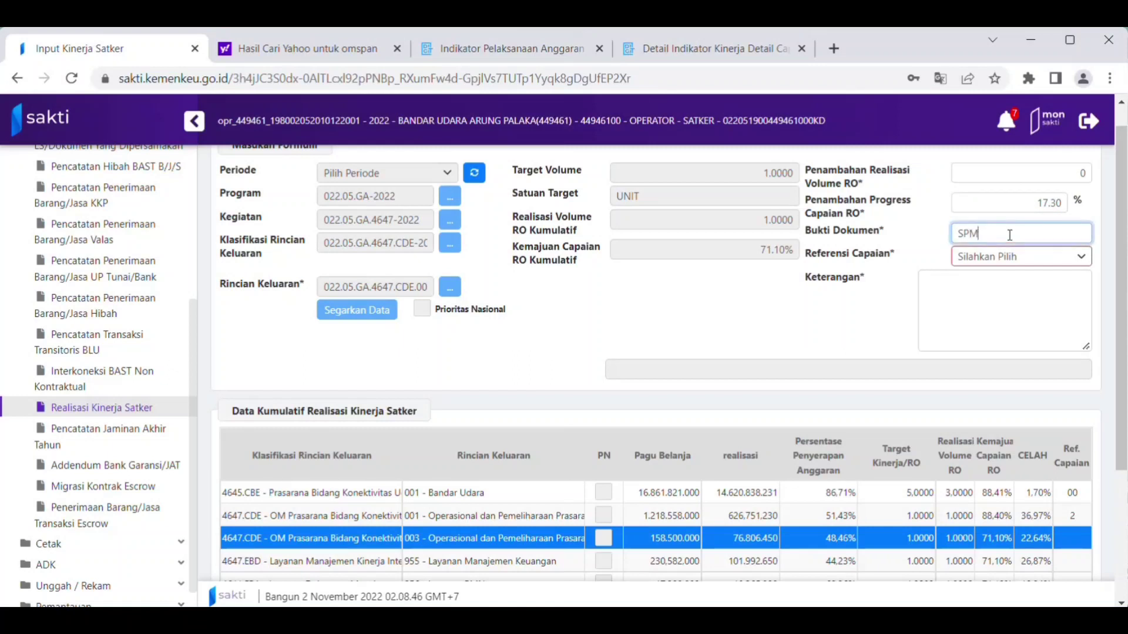
text( LS dari GU)
click(1014, 256)
click(1017, 376)
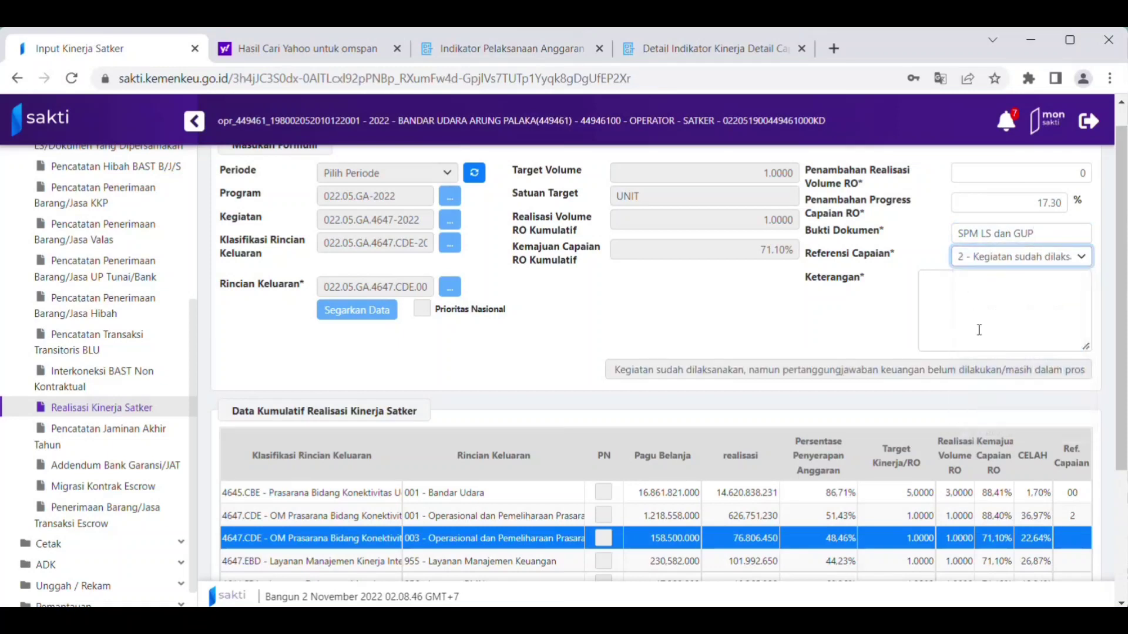
Enter "Masih terdapat pagu blokir sehingga belim bisa dicairkan" as the Keterangan and copy that text for reuse
click(945, 304)
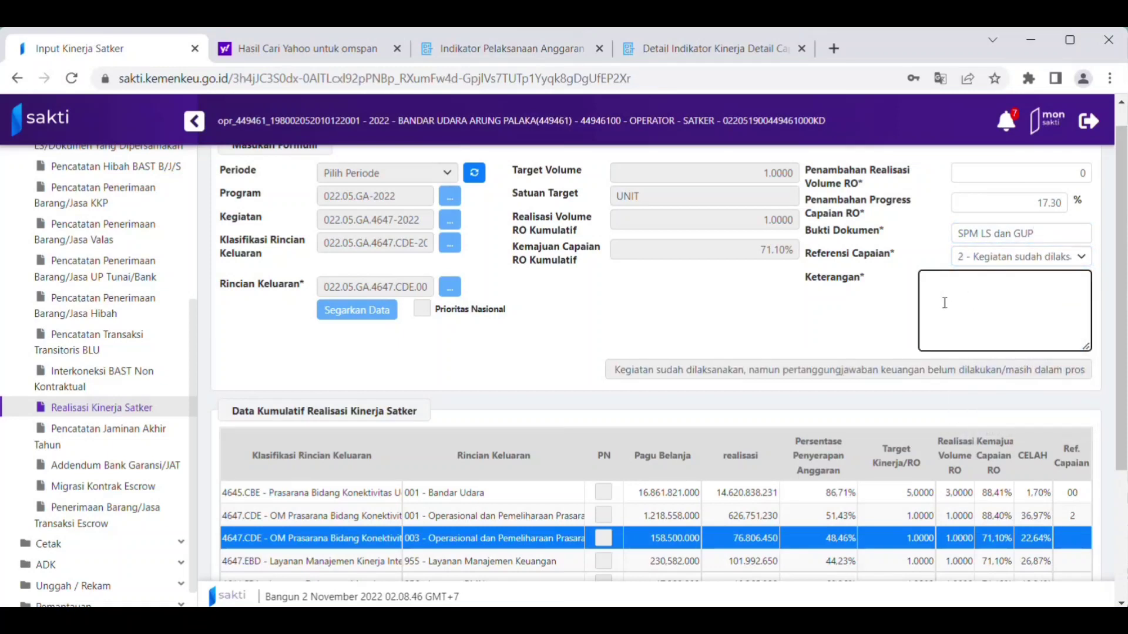
text(Masih terdaopat pagu)
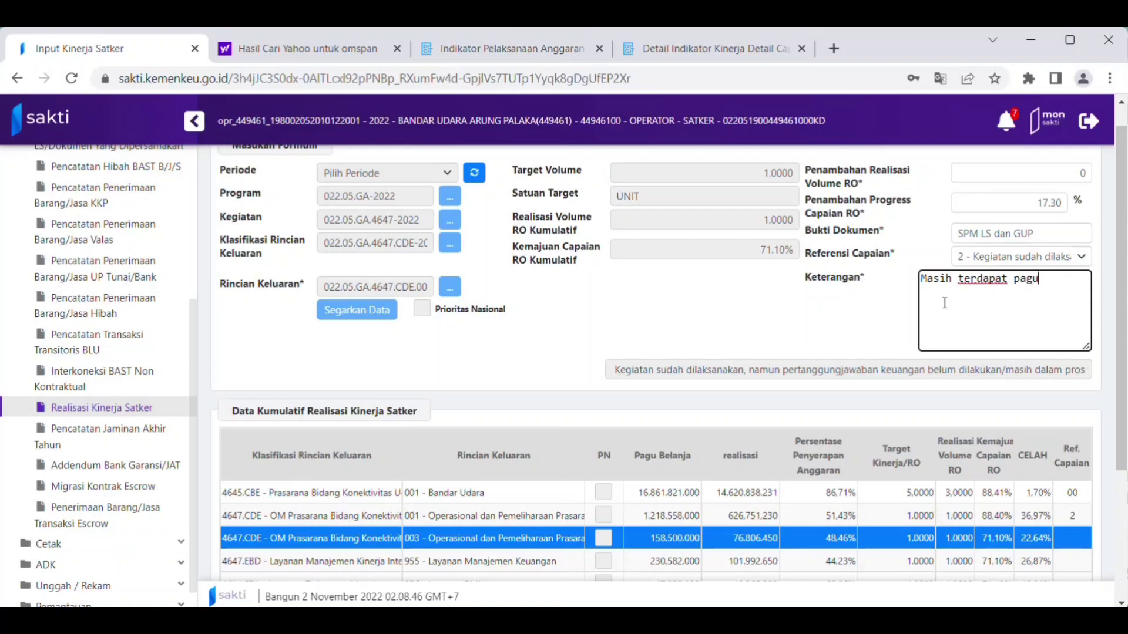
text( blokir sehingga belim)
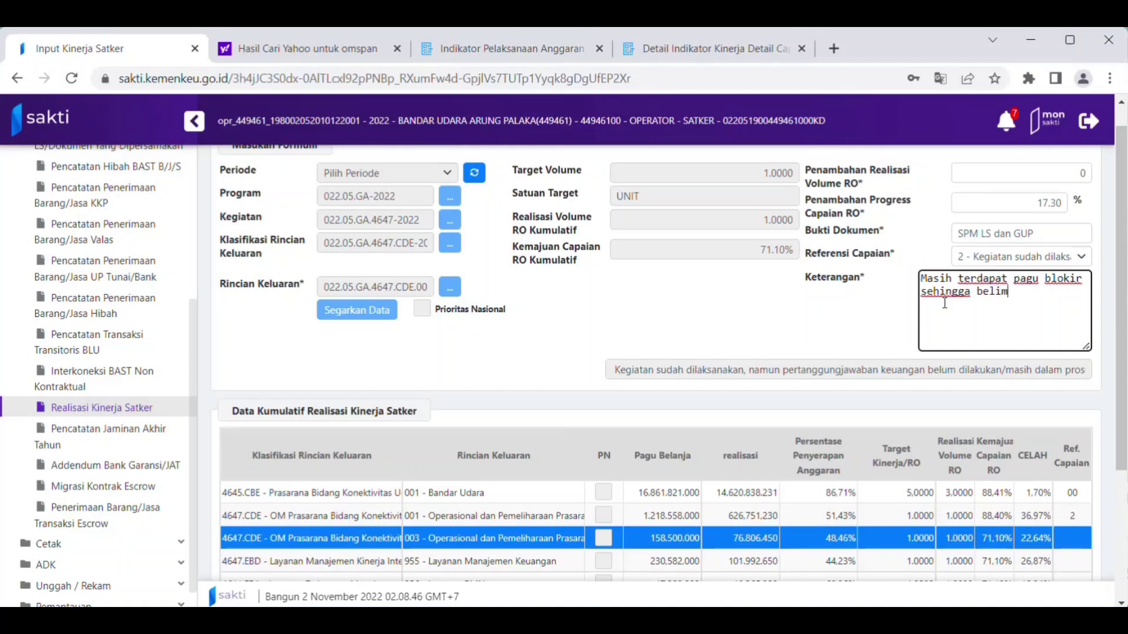
text( bisa dicairkan)
drag(980, 309, 927, 278)
key(ctrl+c)
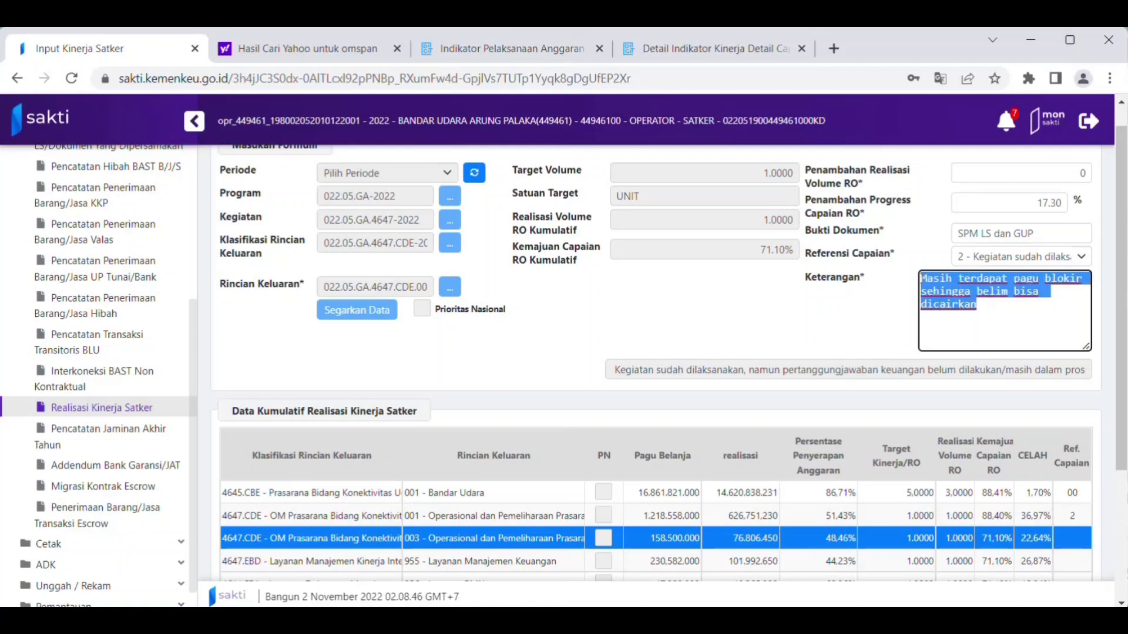
click(988, 318)
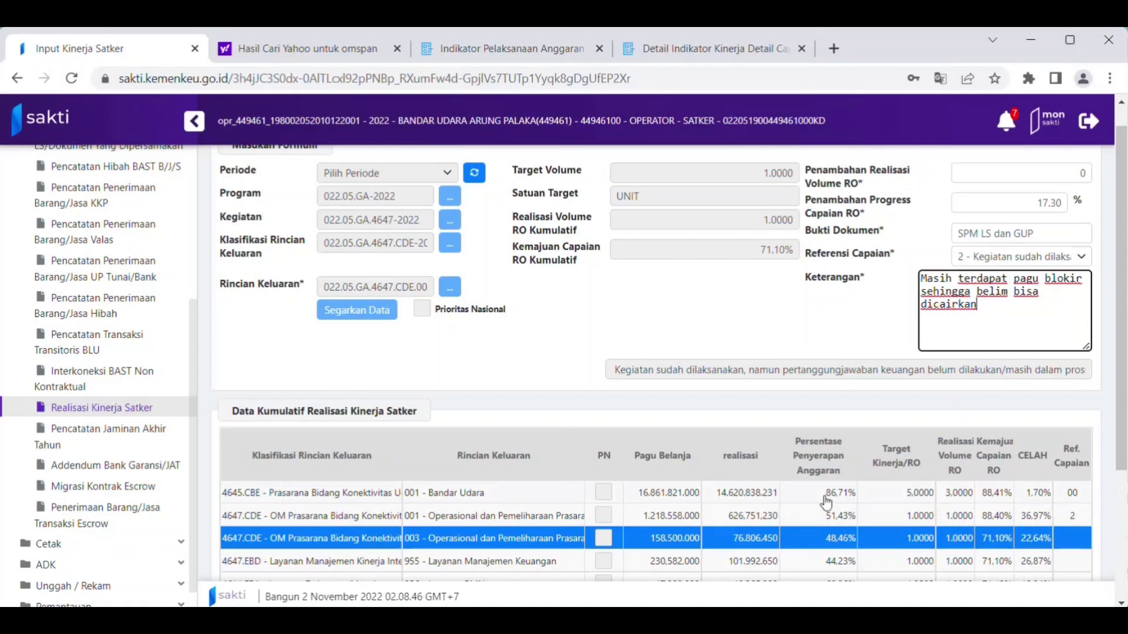
Save the 4647.CDE 003 realisation, accepting the high gap between progress and budget realisation, and refresh the cumulative data
scroll(826, 504, down, 3)
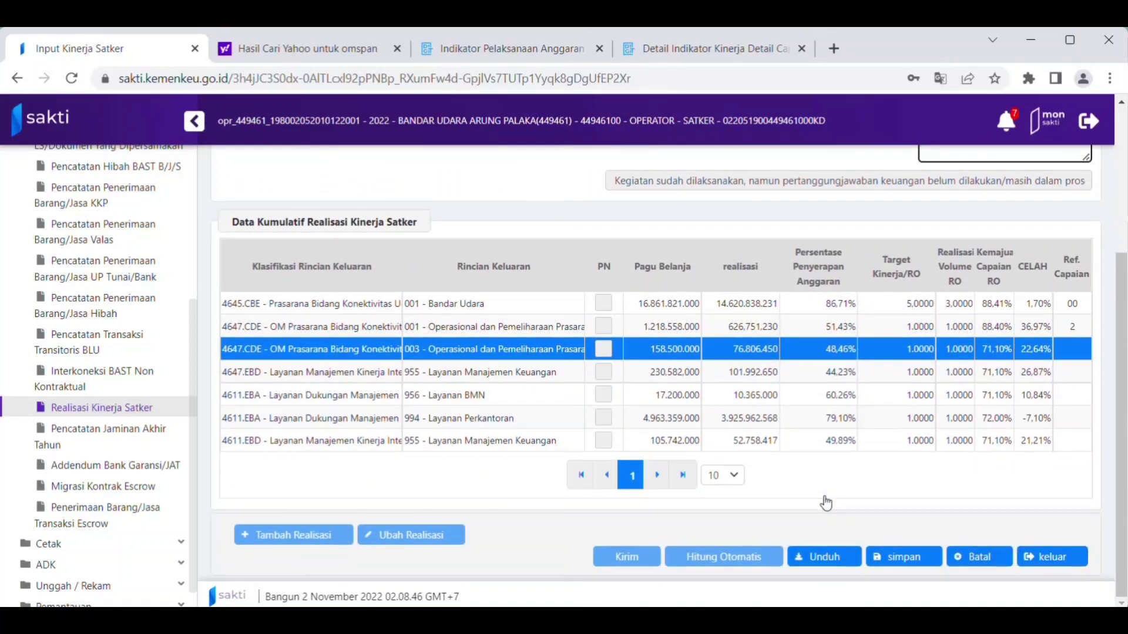
click(890, 559)
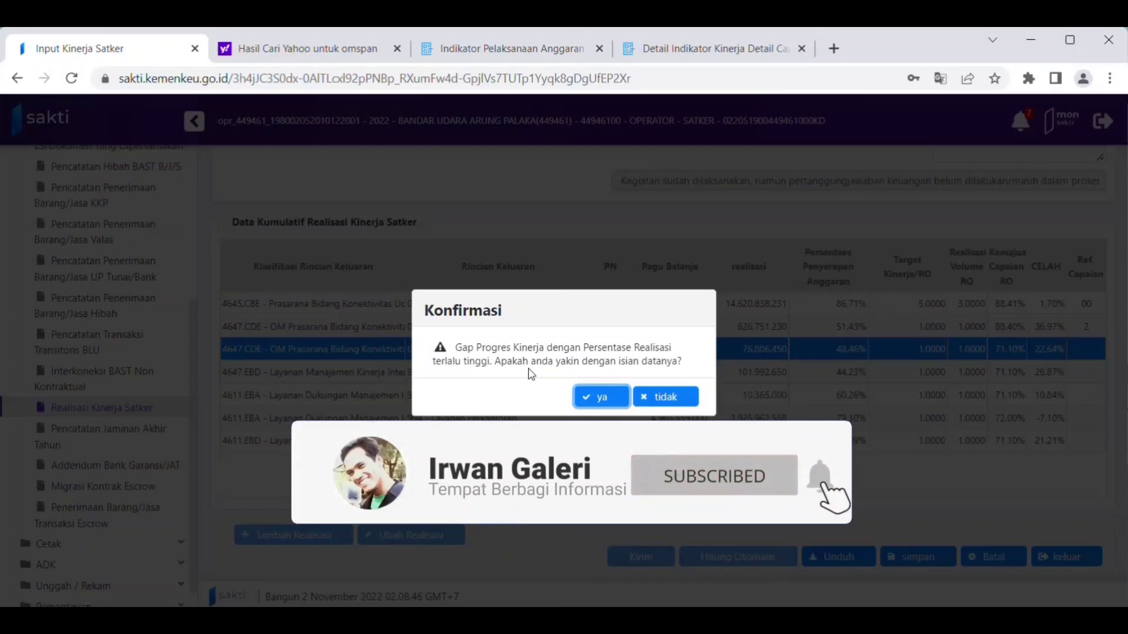
click(602, 399)
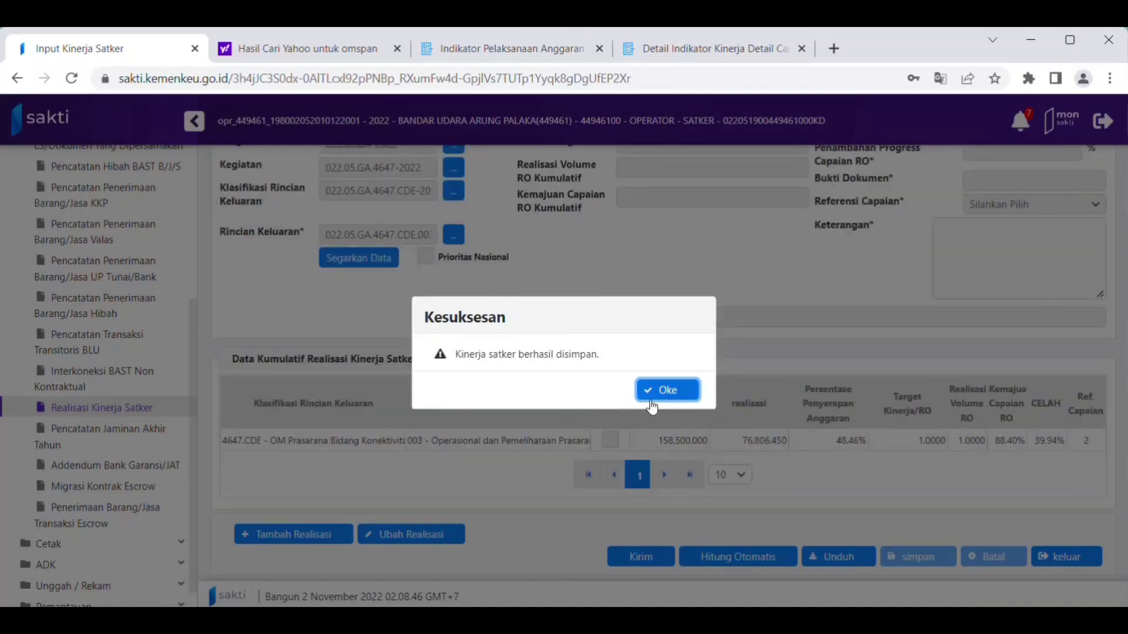
click(670, 391)
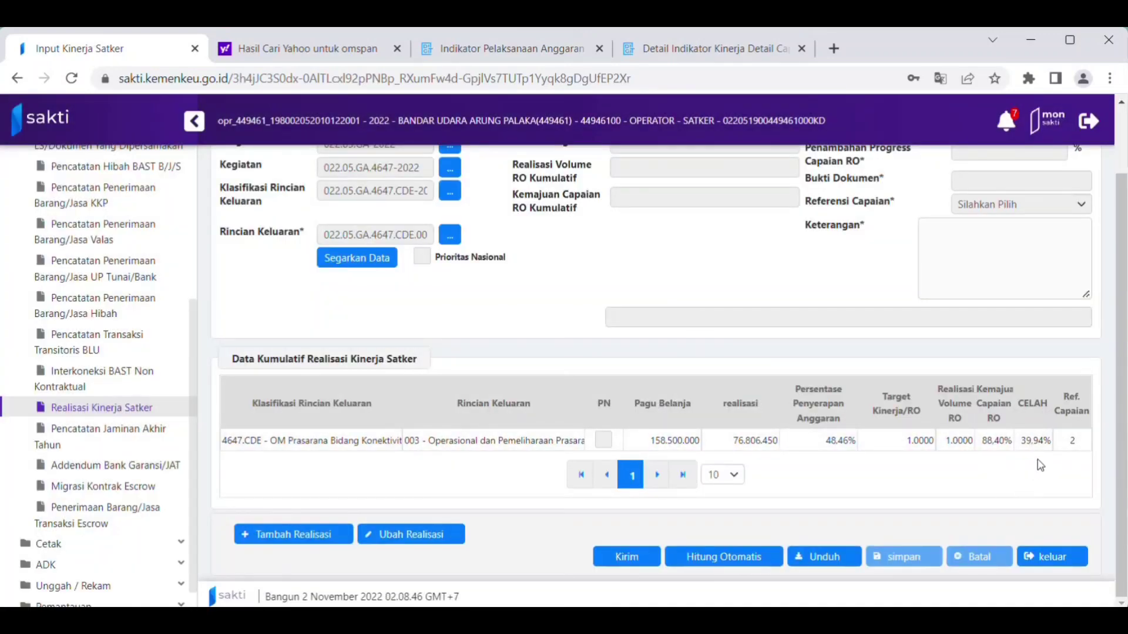
click(369, 268)
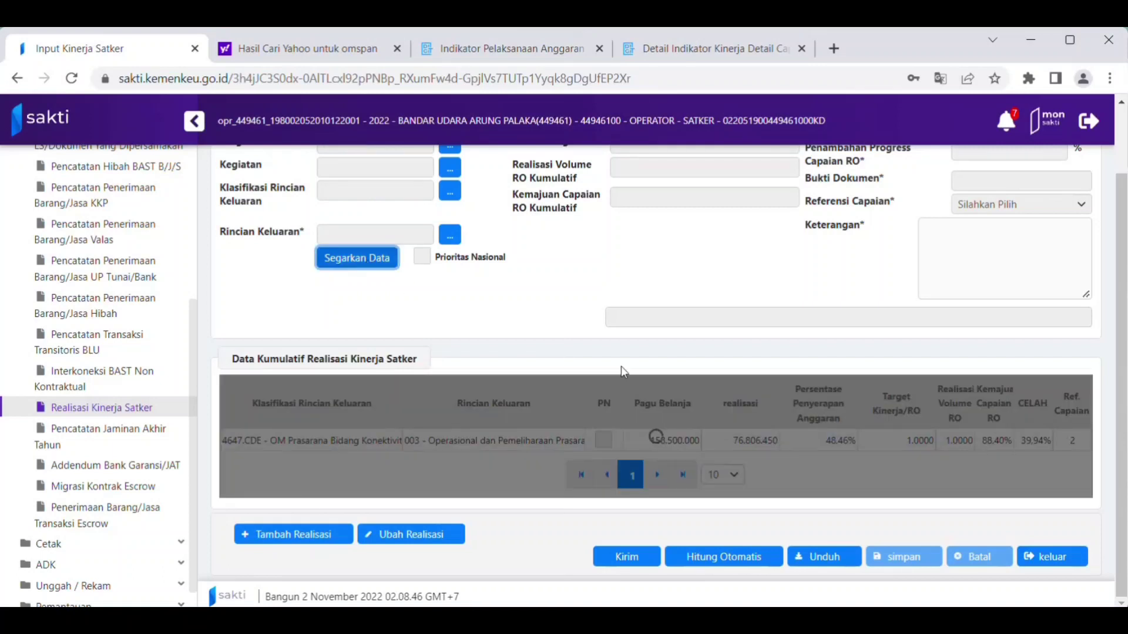
Add a realisation for 4647.EBD 955 - Layanan Manajemen Keuangan with a Penambahan Progress Capaian RO of 17.30%
scroll(931, 493, down, 2)
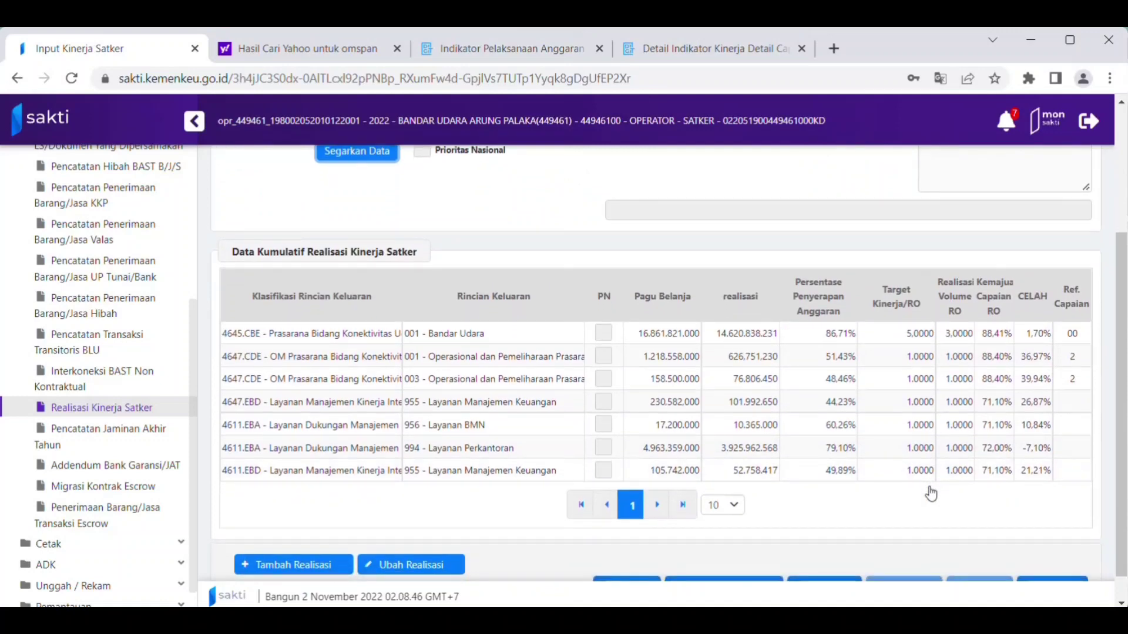
click(868, 404)
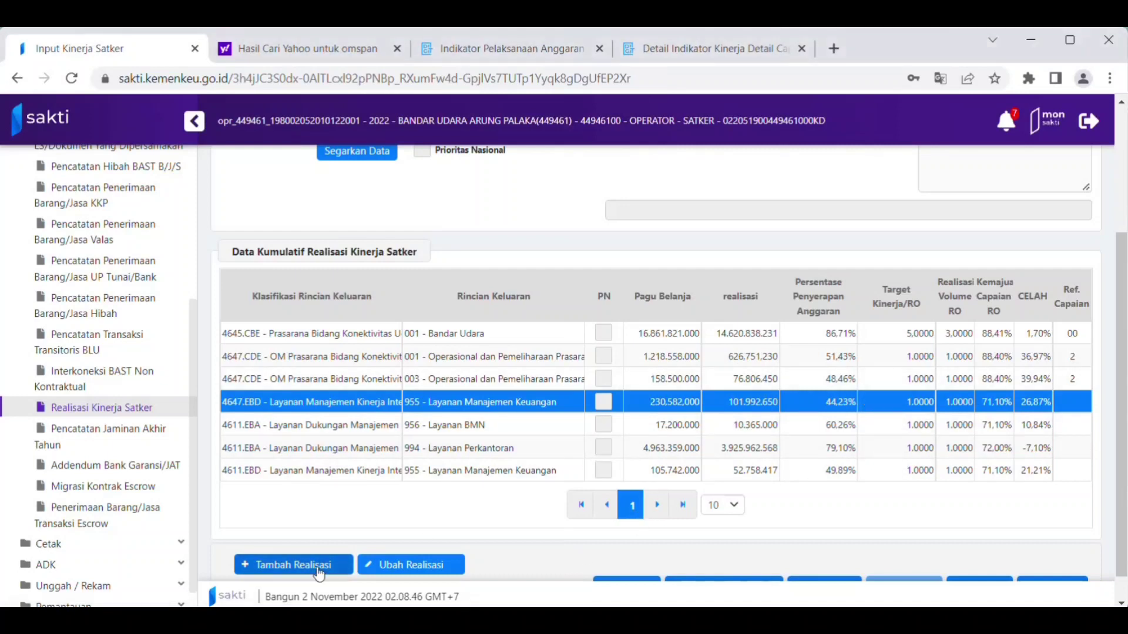
click(319, 574)
click(1062, 209)
text(1)
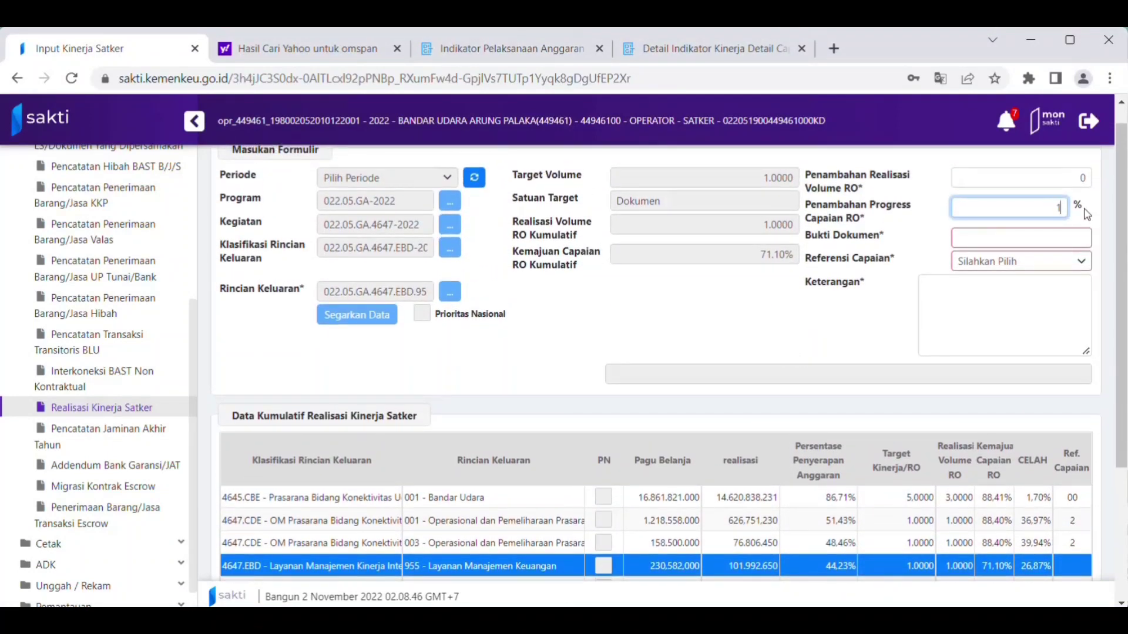
text(7.30)
Give the 4647.EBD 955 realisation the Bukti Dokumen "SPM LS dan GUP" and Referensi Capaian option 2
click(1018, 238)
text(SPM LS dan )
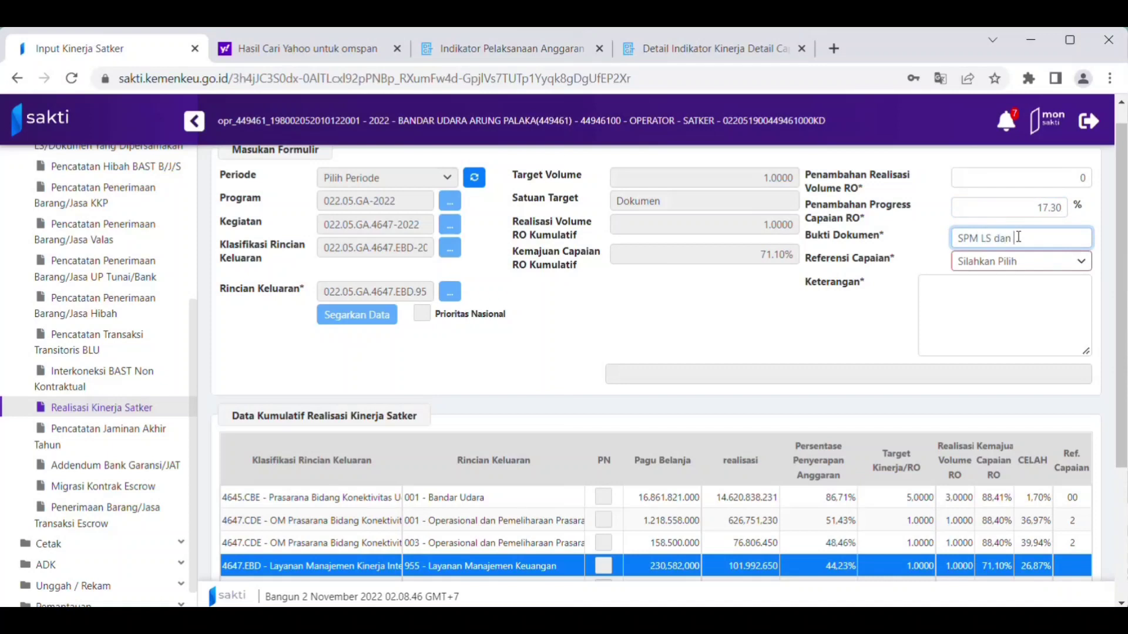
text(GUP)
click(1007, 262)
click(1017, 370)
Paste the copied Keterangan and correct it to read "Masih terdapat pagu blokir sehingga belum bisa dicairkan"
click(999, 308)
key(ctrl+v)
scroll(935, 264, down, 1)
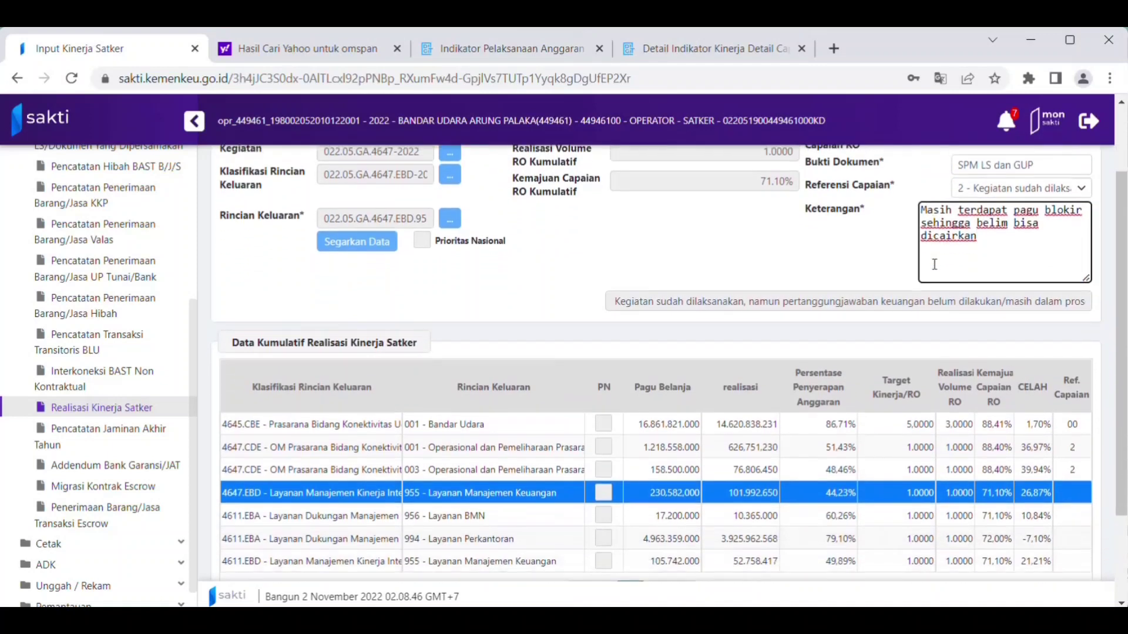
Save the 4647.EBD 955 realisation, accepting the high gap between progress and budget realisation, and refresh the cumulative data
scroll(972, 303, down, 1)
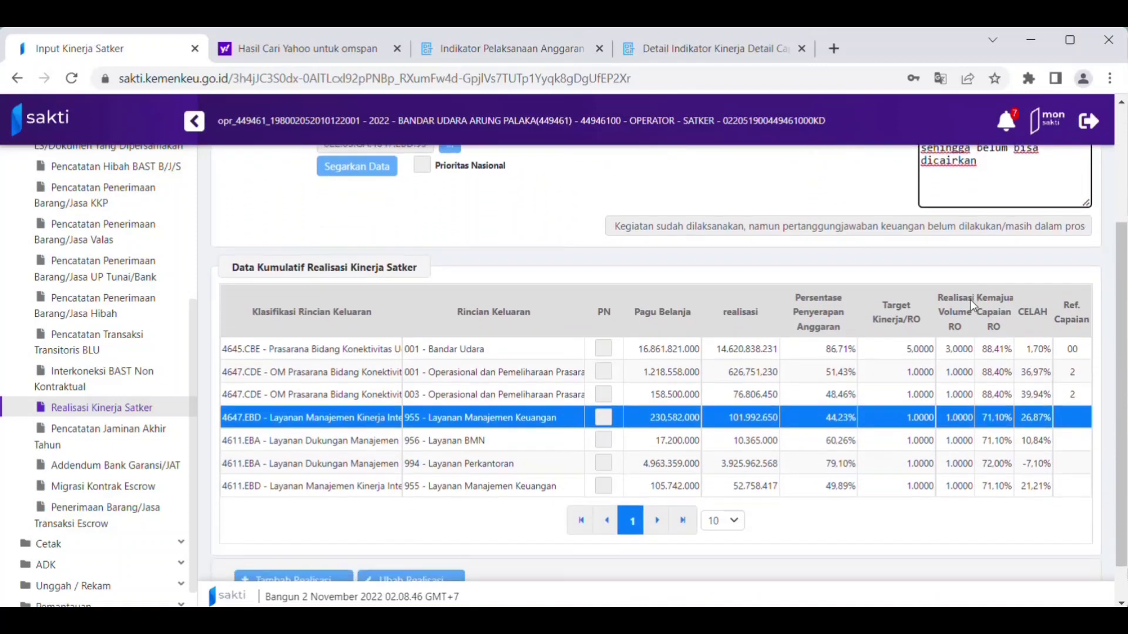
scroll(970, 300, down, 1)
click(904, 557)
click(601, 400)
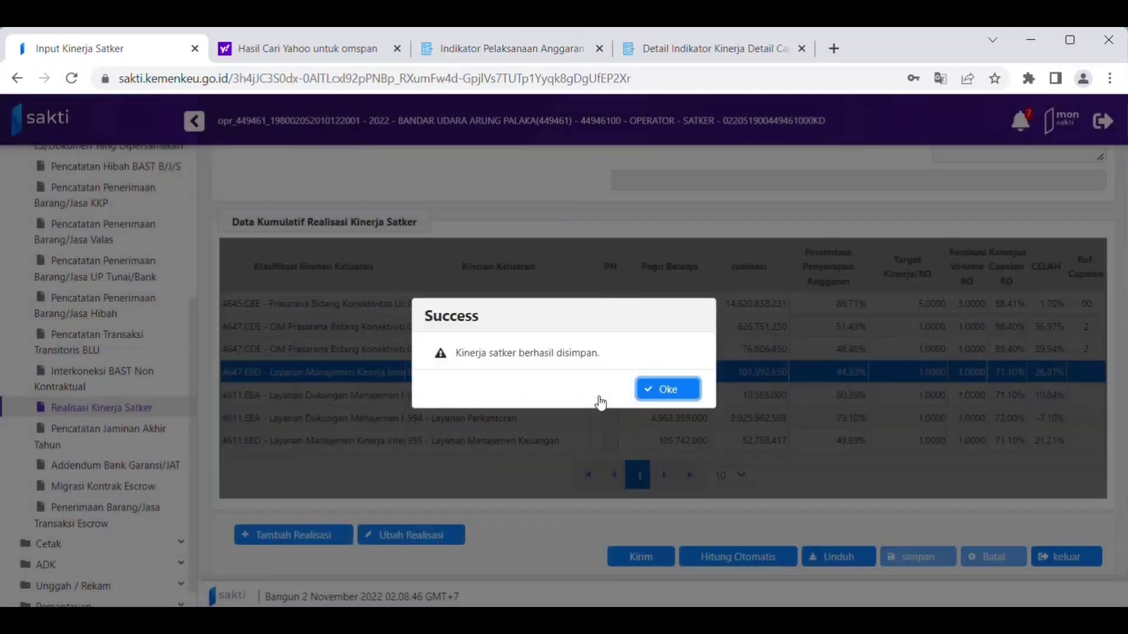
click(660, 394)
click(370, 260)
Add a realisation for 4611.EBA 956 - Layanan BMN with a Penambahan Progress Capaian RO of 17.30%
scroll(773, 430, down, 1)
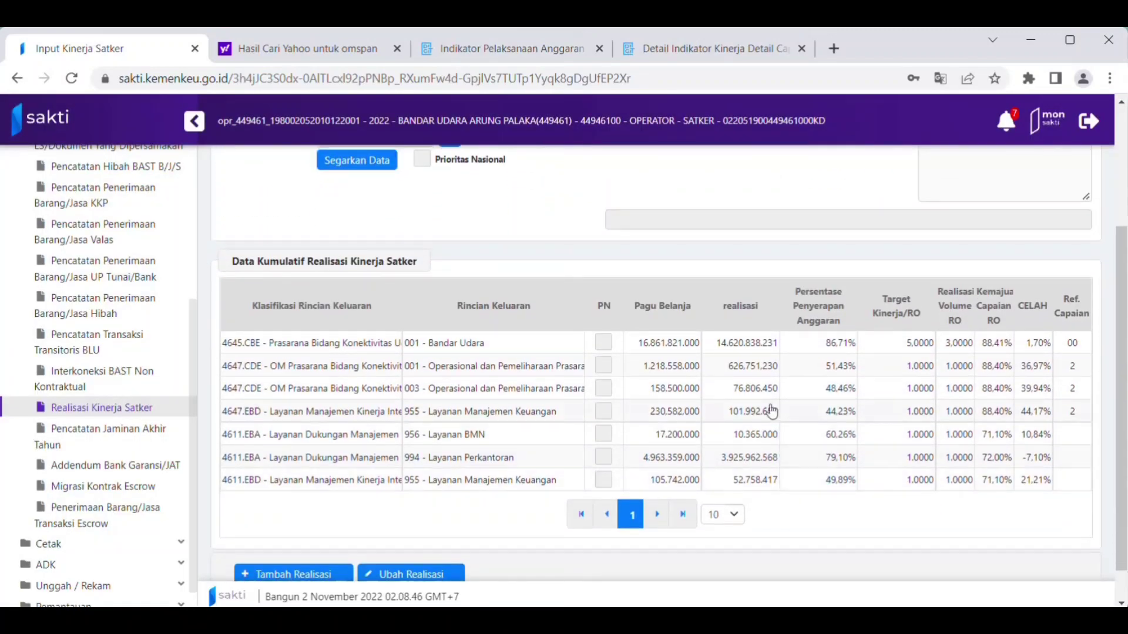
click(770, 433)
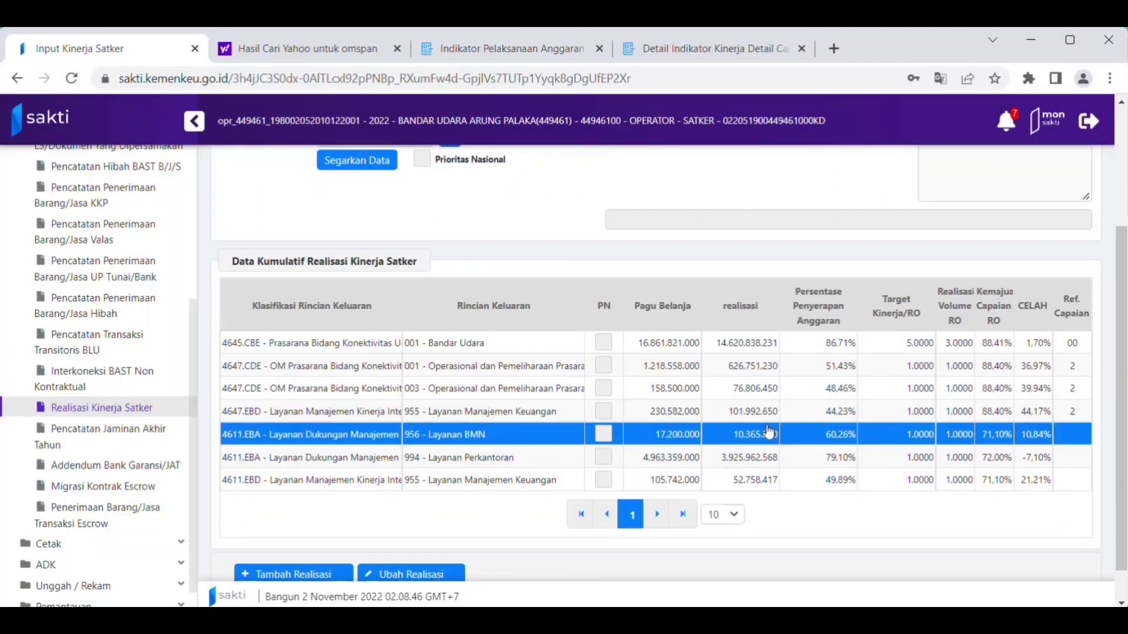
click(327, 580)
scroll(776, 432, up, 3)
scroll(933, 539, down, 2)
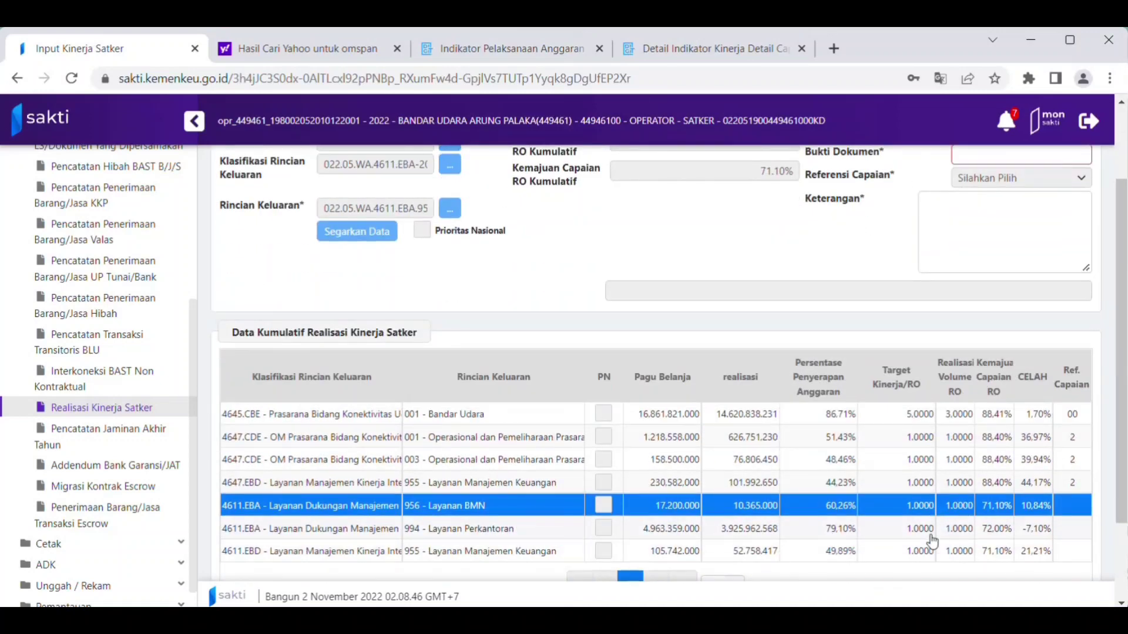
scroll(933, 540, up, 3)
click(1052, 218)
text(17.30)
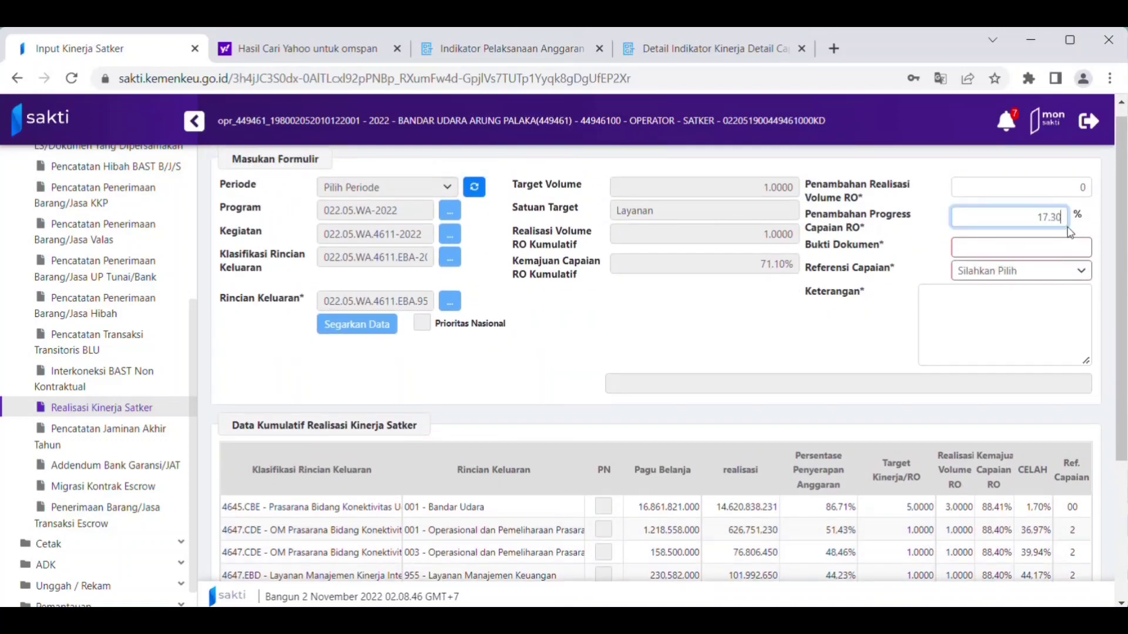
Complete the 4611.EBA 956 form with Bukti Dokumen "SPM LS dan GUP", Referensi Capaian option 2 and the copied Keterangan
click(1036, 243)
text(SPM LS dan GUP)
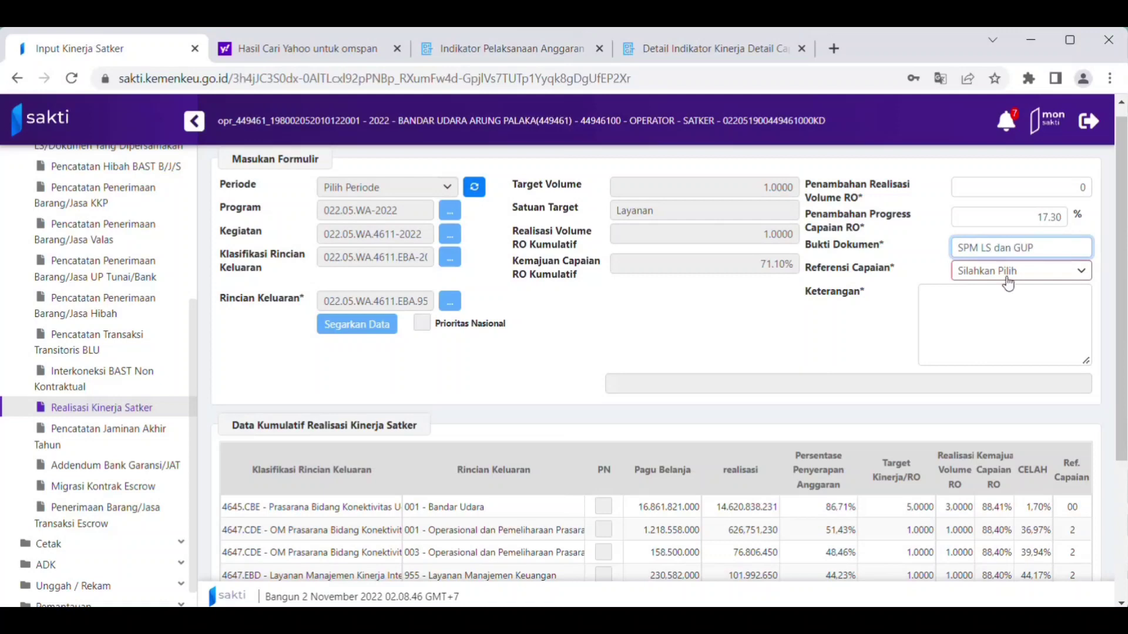
click(1007, 276)
click(999, 336)
click(947, 305)
key(ctrl+v)
Save the 4611.EBA 956 realisation, accepting the high gap between progress and budget realisation, and refresh the cumulative data
scroll(946, 305, down, 4)
click(937, 555)
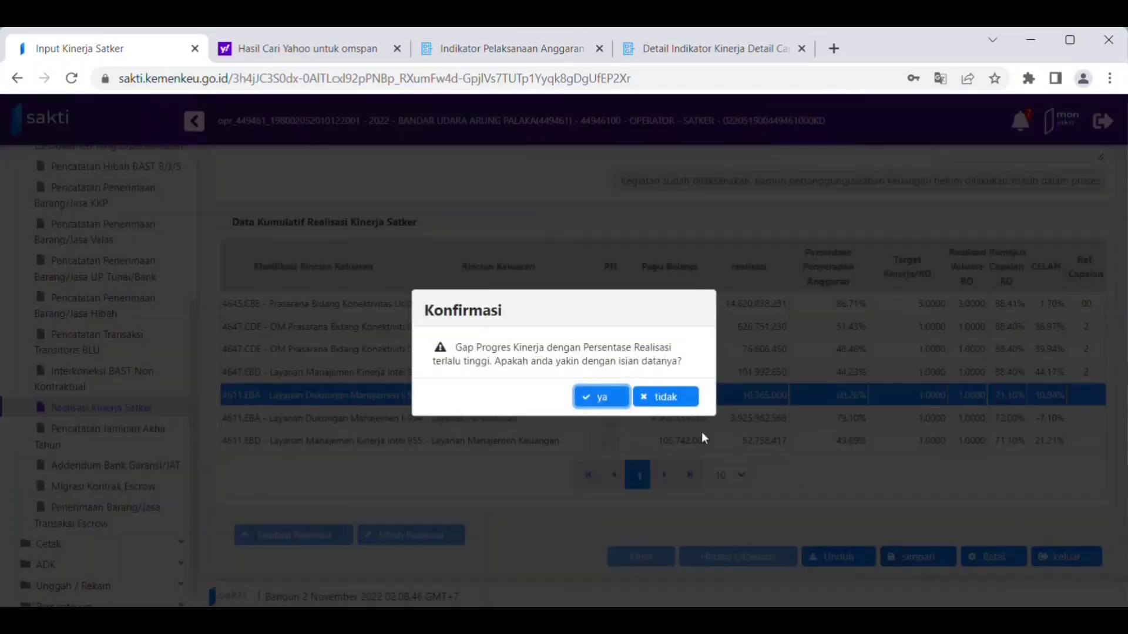
click(598, 395)
click(664, 391)
click(383, 267)
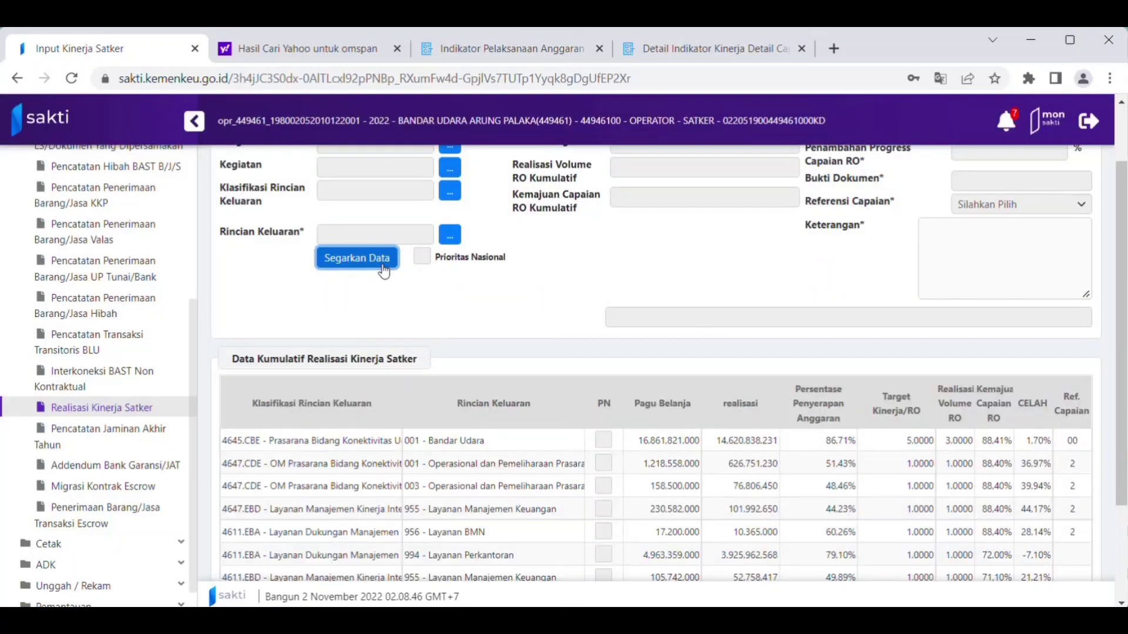
scroll(763, 440, down, 3)
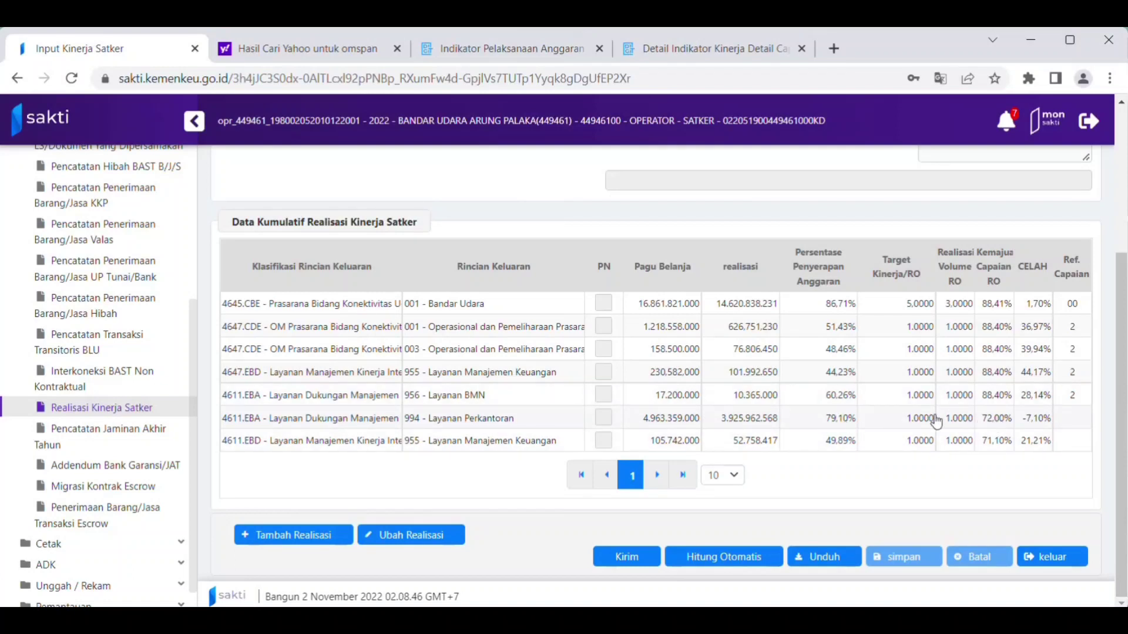
Add a realisation for 4611.EBA 994 - Layanan Perkantoran with a Penambahan Progress Capaian RO of 16.4% and Bukti Dokumen "SPM LS dan GUP"
click(895, 422)
scroll(869, 320, up, 1)
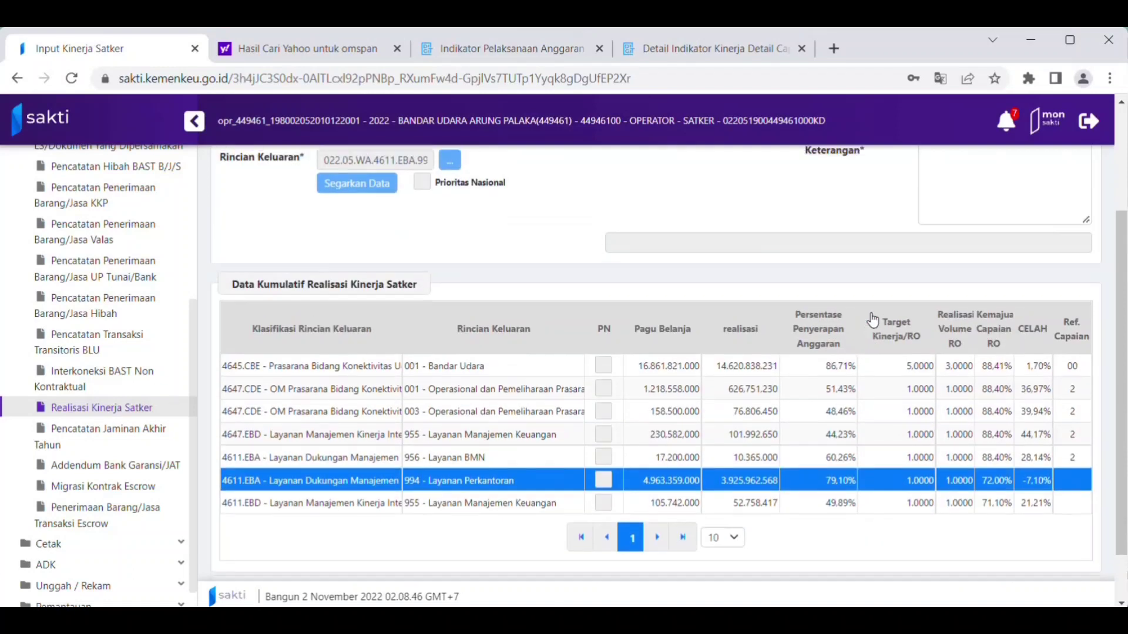
scroll(873, 321, up, 2)
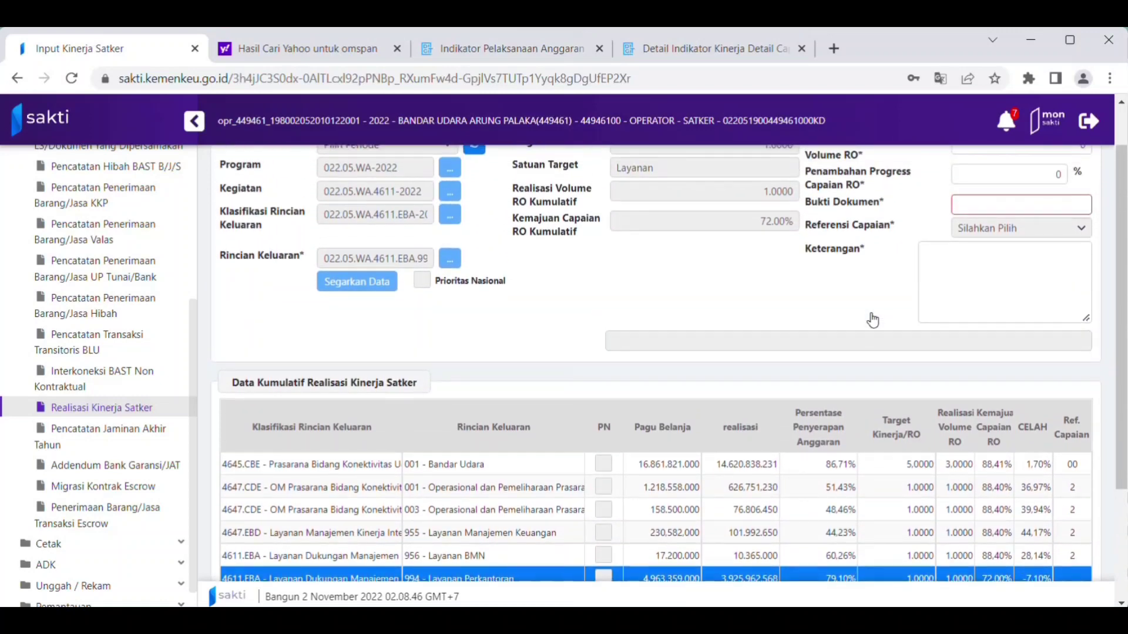
scroll(872, 320, up, 1)
scroll(1032, 229, down, 2)
scroll(1032, 230, up, 1)
double_click(1063, 183)
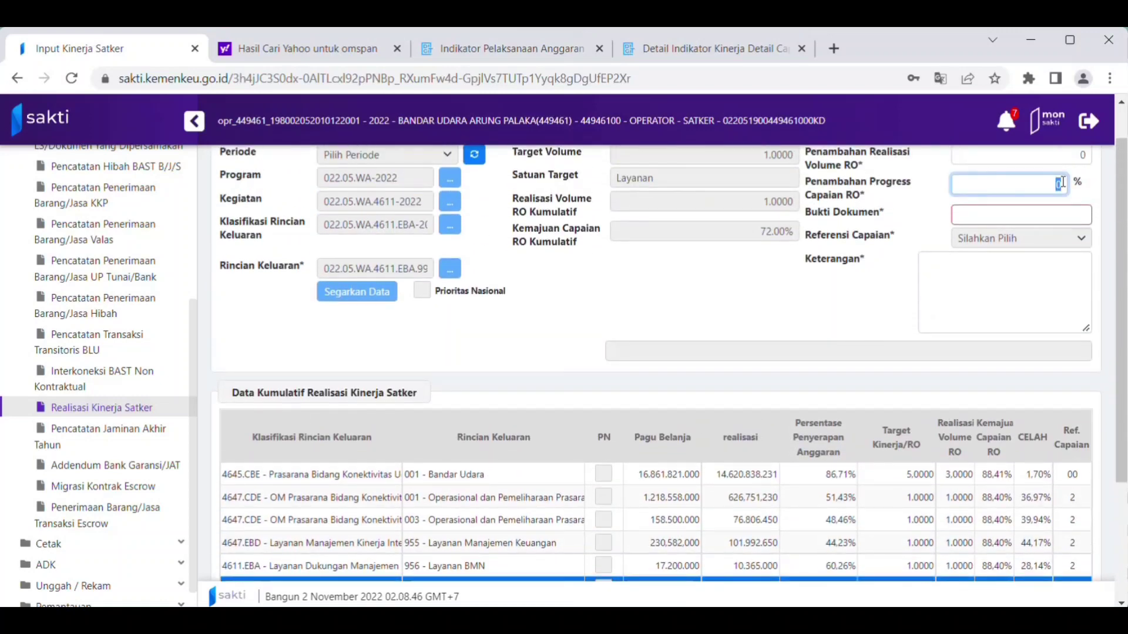
click(983, 222)
text(SPM LS dan GUP)
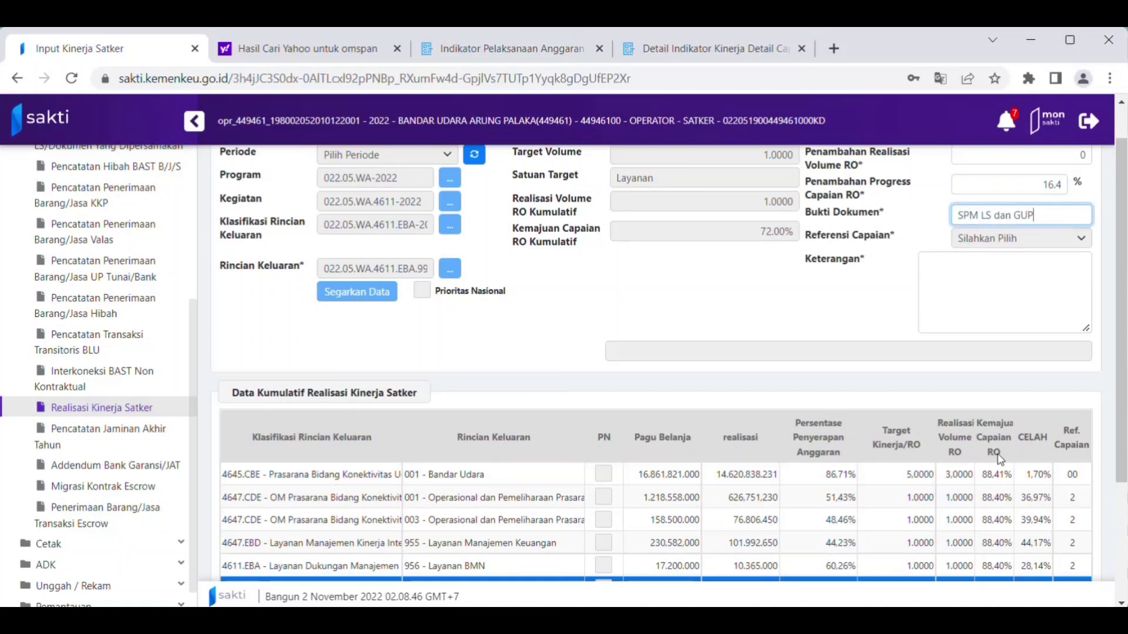
Enter the Keterangan "Progres sudah disesuaikan dengan realisasi perbulan yang telah dilewati" for 4611.EBA 994 and save the realisation
click(938, 266)
text(Progre)
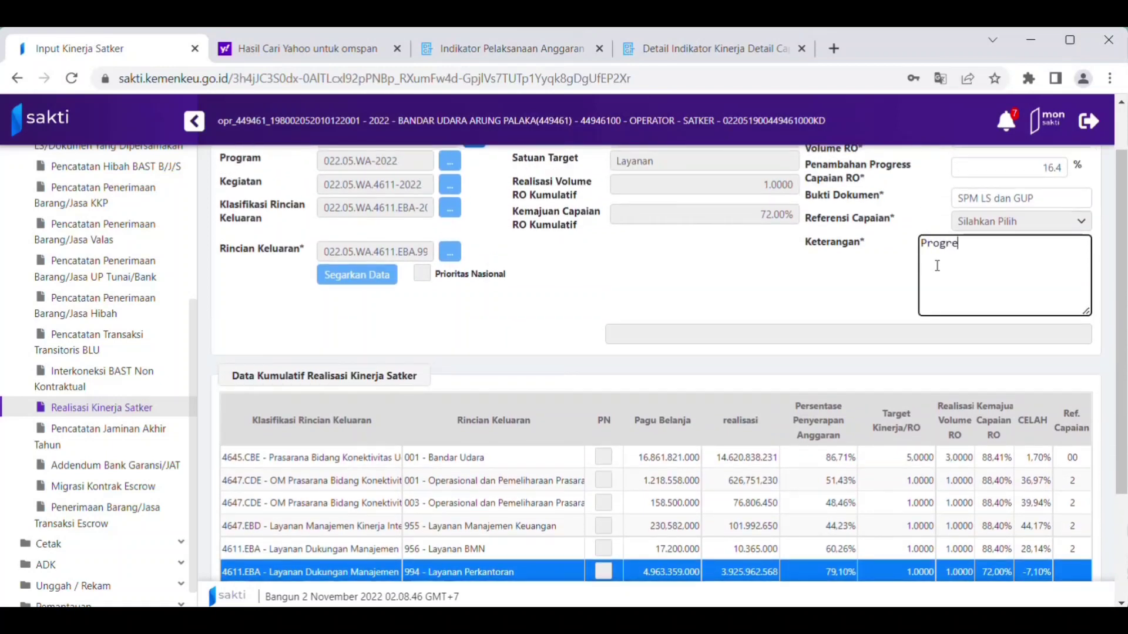
text(s sudah disesuaikan dengan realisa)
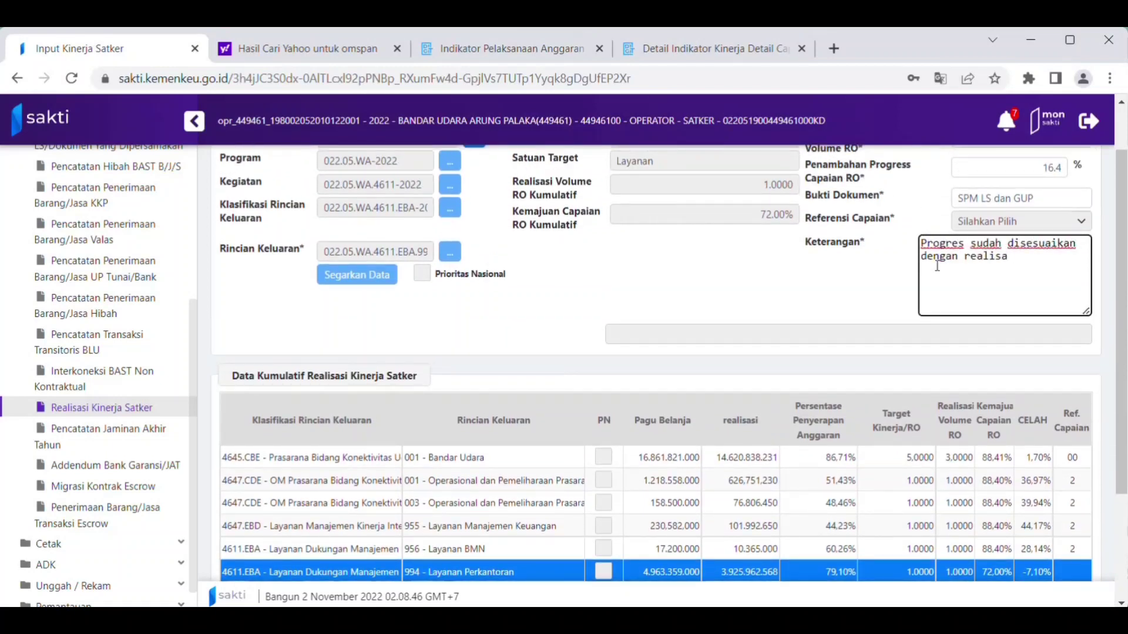
text(si perbulan yang telah dilewati)
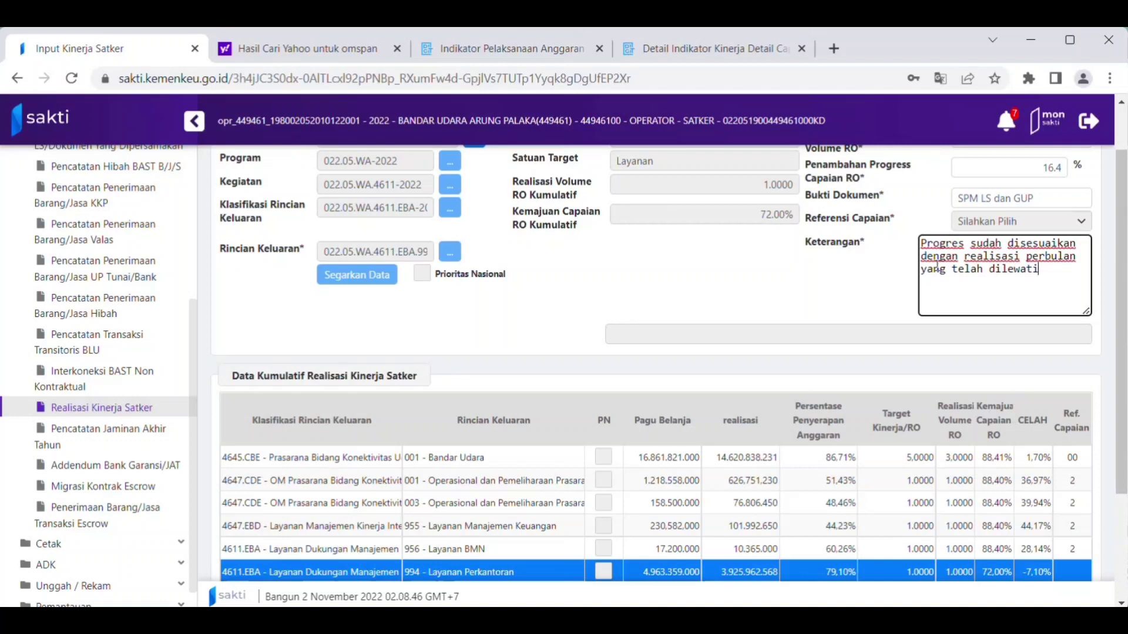
scroll(937, 265, down, 2)
scroll(978, 247, up, 2)
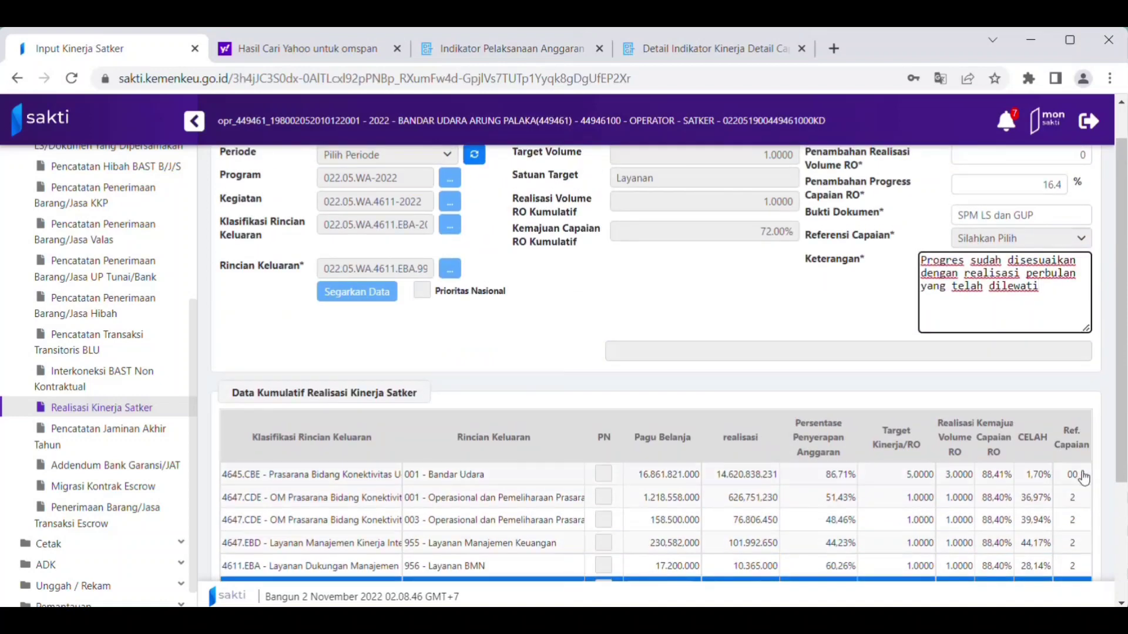
scroll(866, 503, down, 3)
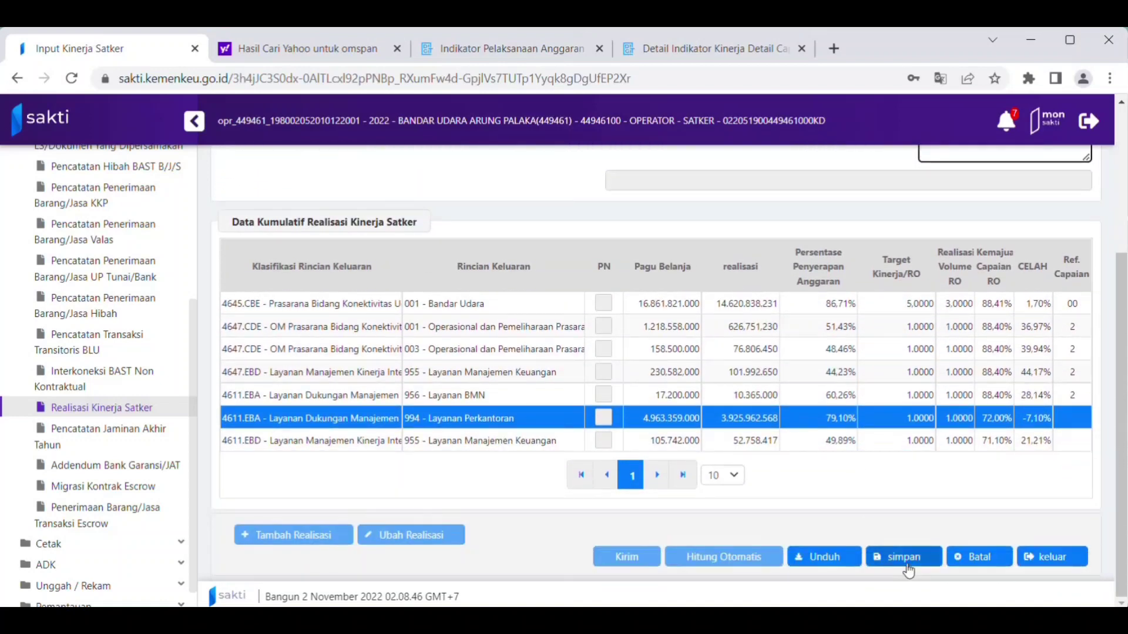
click(908, 566)
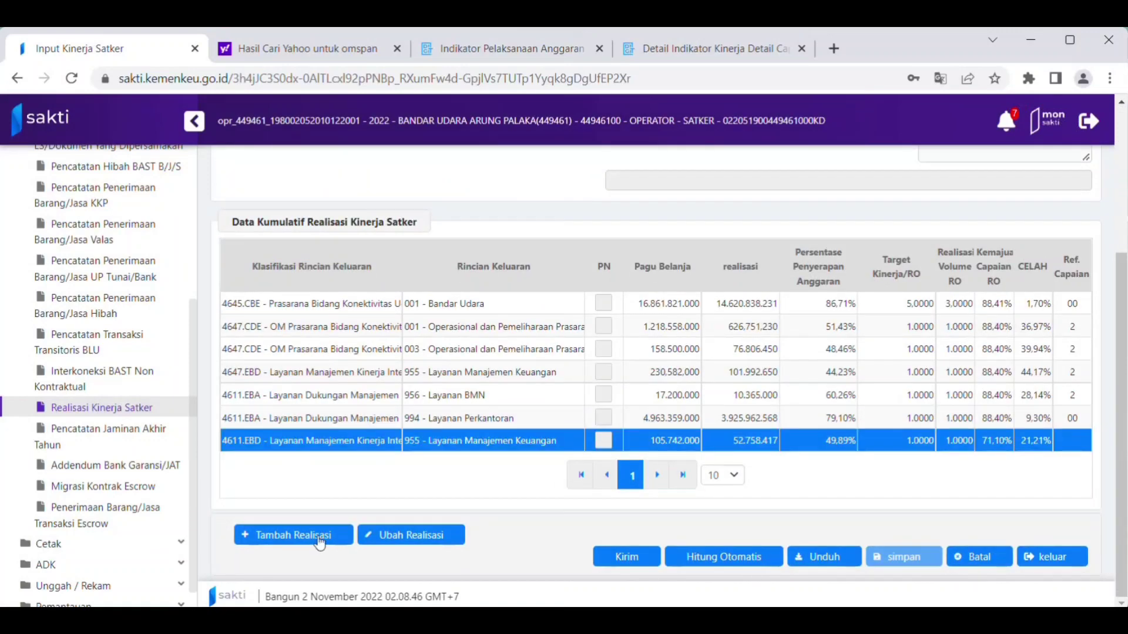
Add a realisation for 4611.EBD 955 - Layanan Manajemen Keuangan with 17.3% Penambahan Progress Capaian RO and Bukti Dokumen "SPM LS dan GUP"
scroll(811, 340, up, 3)
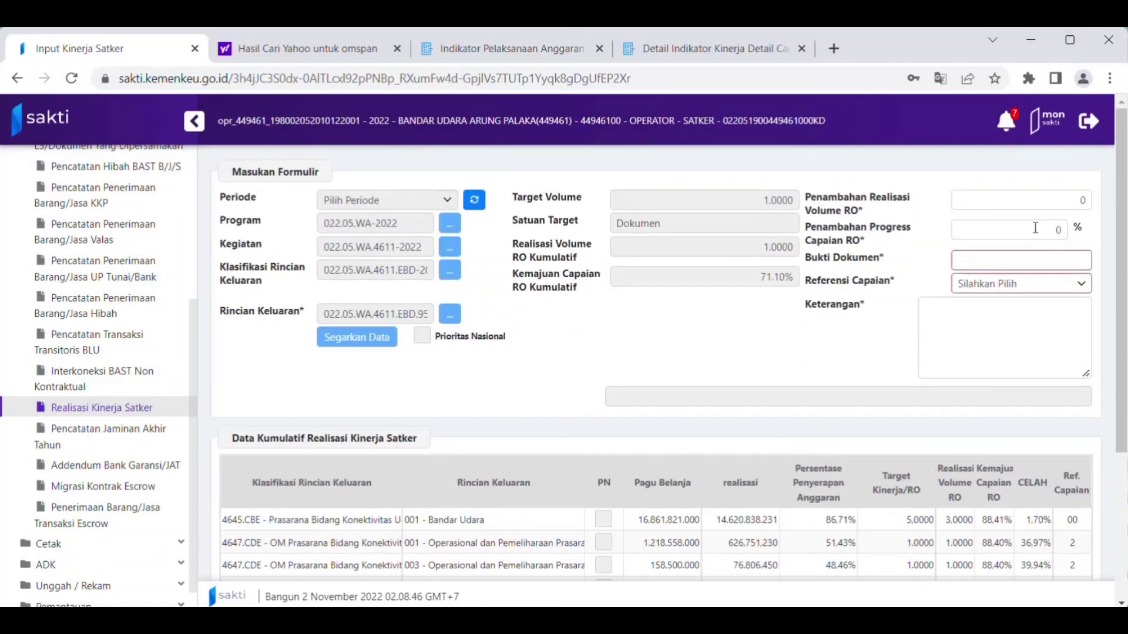
drag(1035, 228, 1066, 234)
text(17)
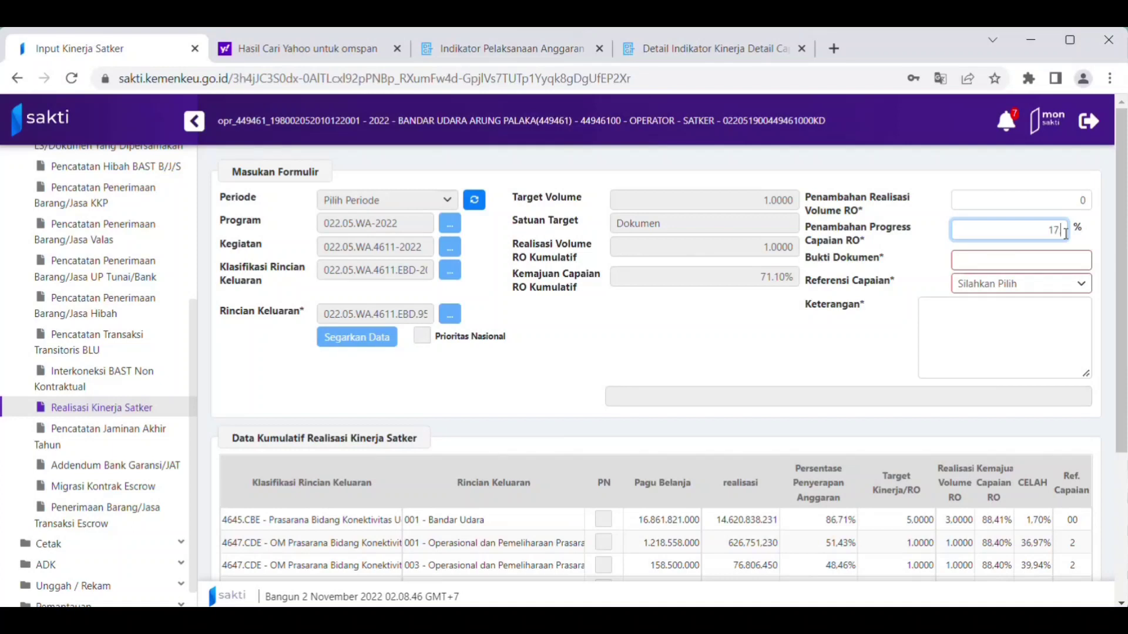
text(.3)
click(990, 260)
text(SPM LS dan GUP)
Set the 4611.EBD 955 Referensi Capaian to option 2 and the Keterangan to "Masih terdapat pagu blokir sehingga belim bisa dicairkan"
click(992, 294)
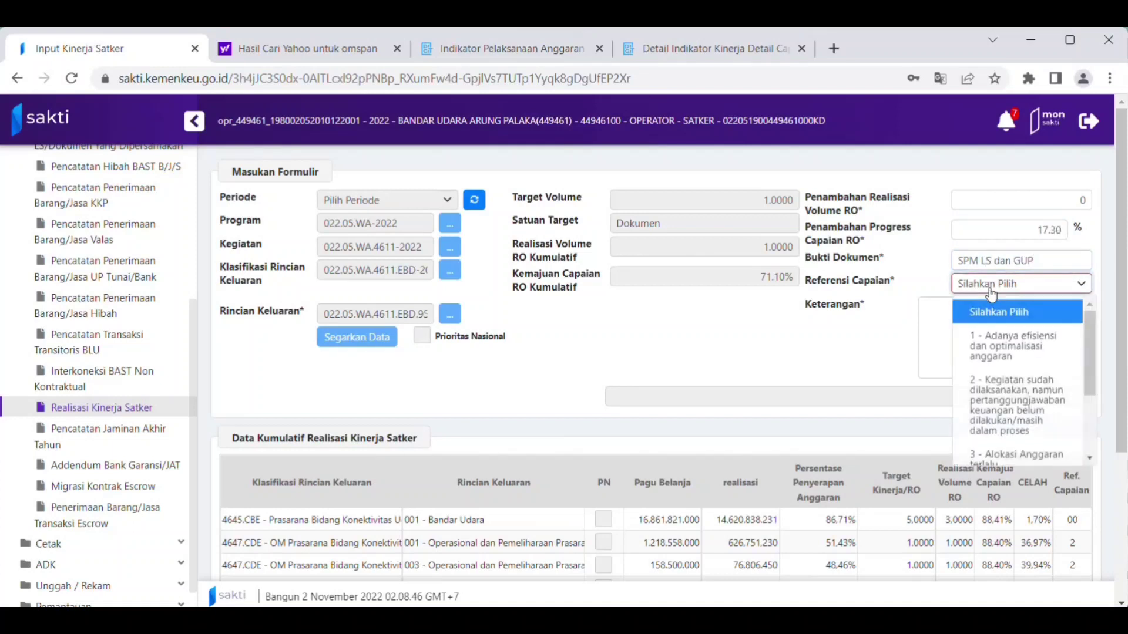
click(1017, 405)
click(959, 335)
text(Masih terdapat pagu blokir sehingga belim bisa dicairkan)
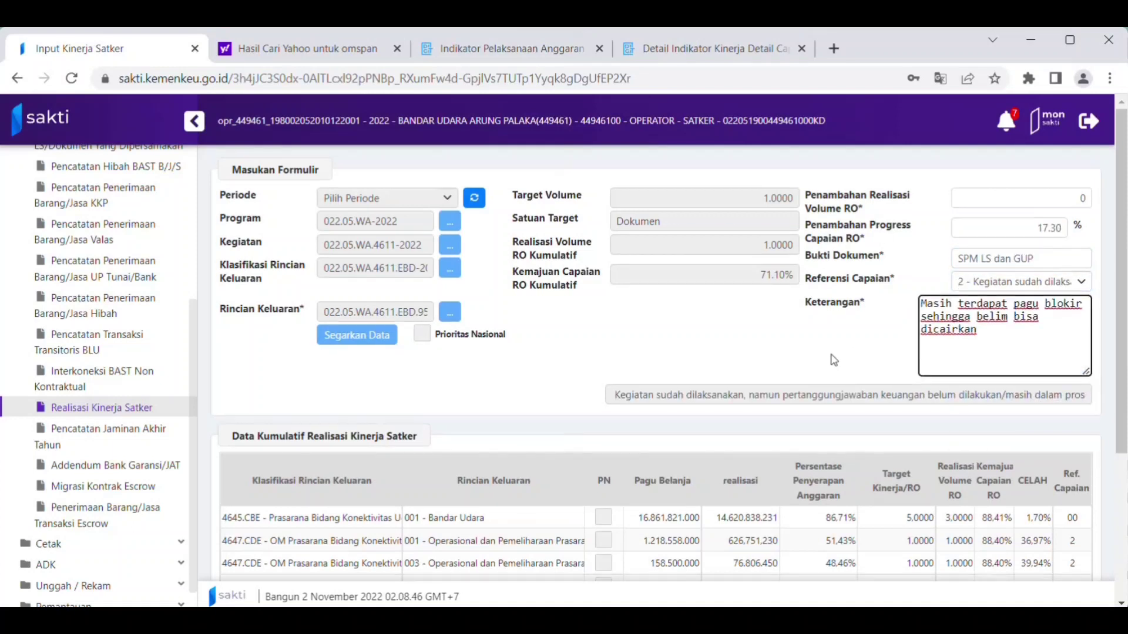
Save the 4611.EBD 955 realisation, accepting the confirmation, and refresh the cumulative data for all ROs
scroll(834, 360, down, 4)
click(905, 557)
click(600, 396)
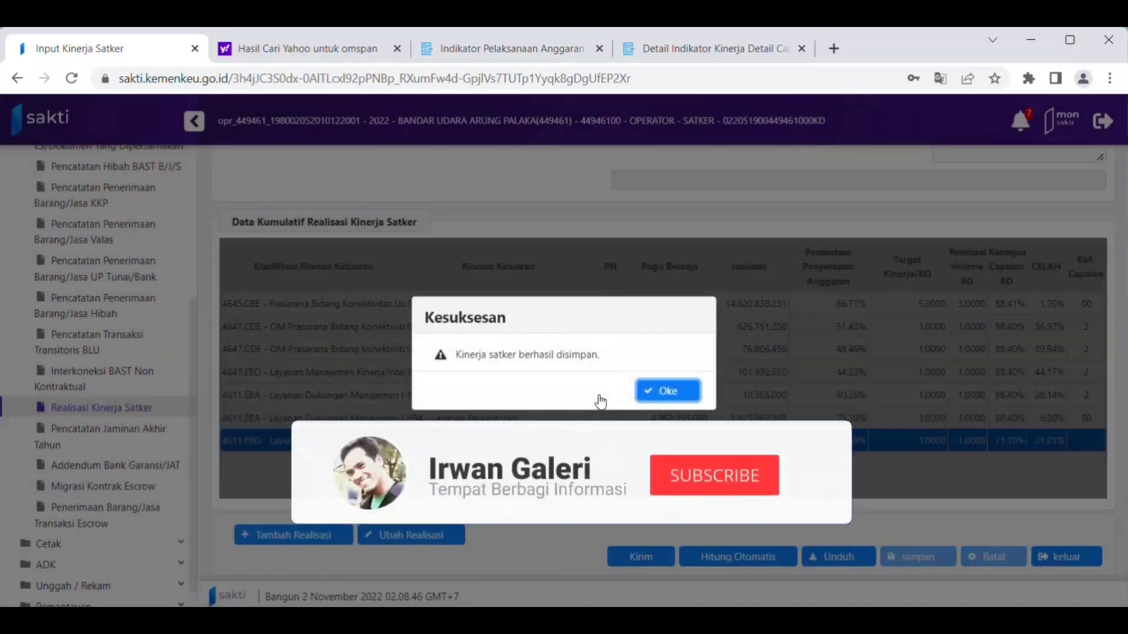
click(667, 390)
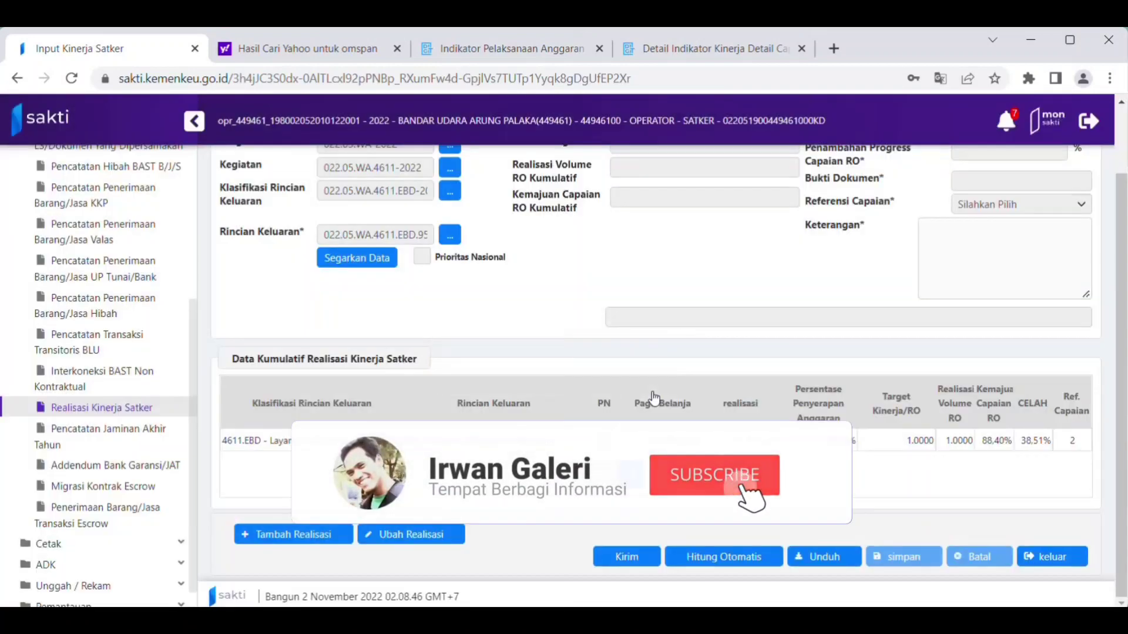
click(373, 260)
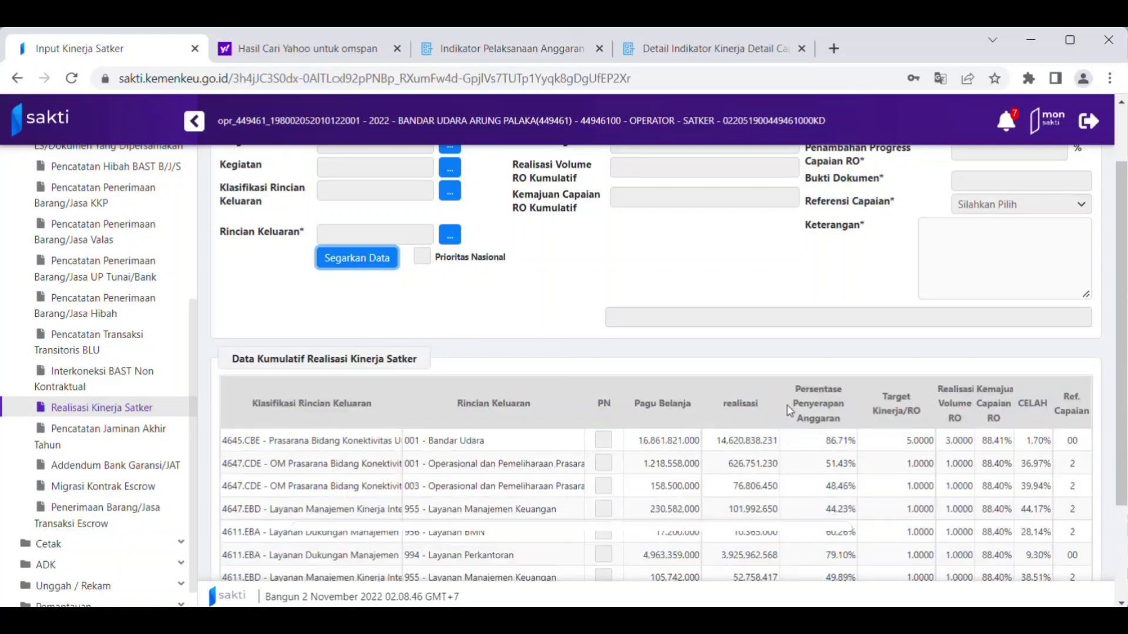
scroll(788, 412, down, 2)
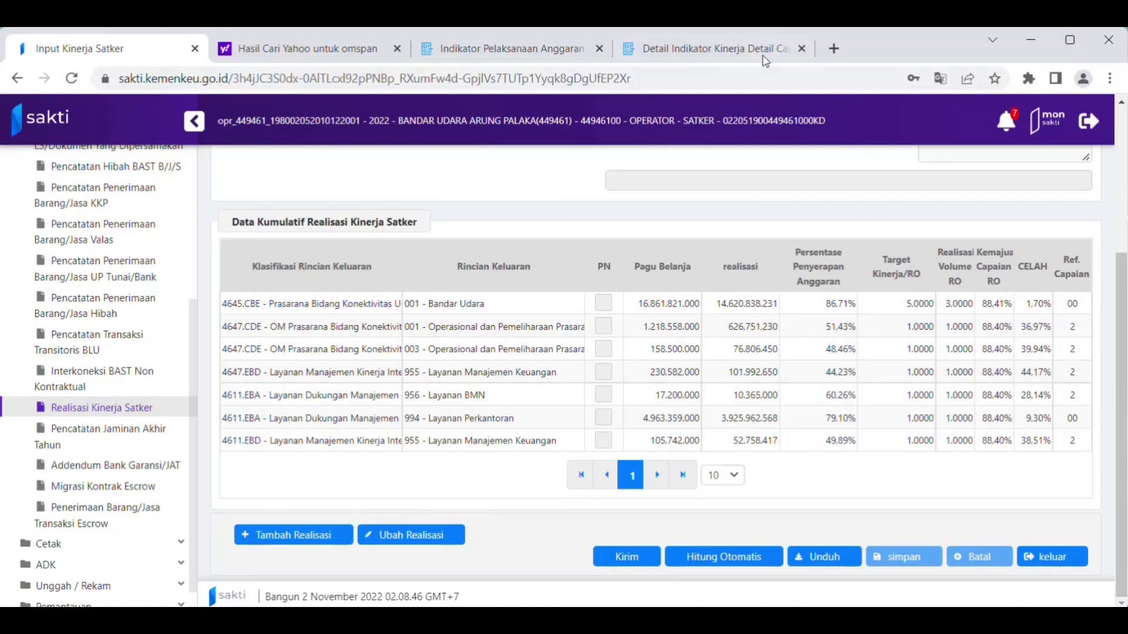
Check the cumulative RO progress against OM-SPAN's Target PCRO column and send the October 2022 performance data from SAKTI to OM-SPAN
click(711, 48)
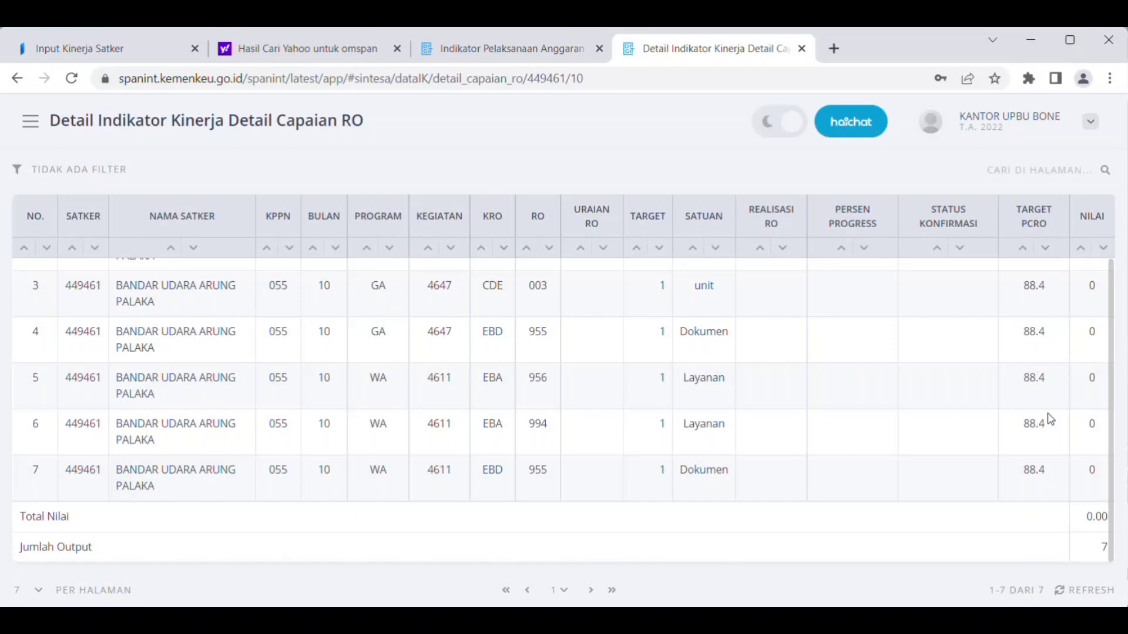
click(153, 48)
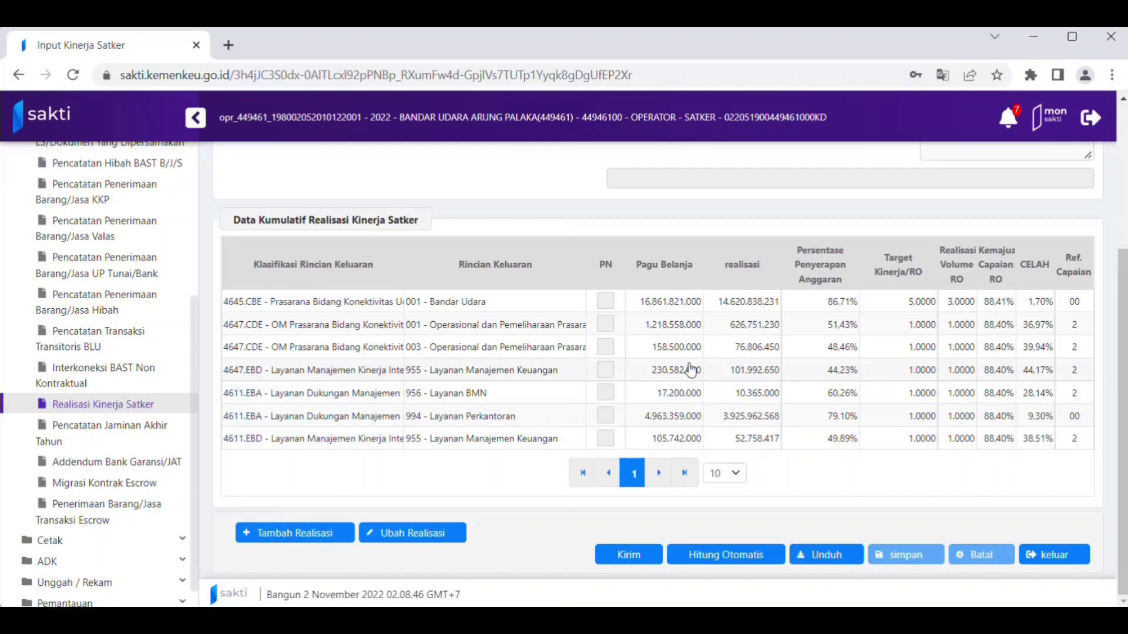
scroll(907, 347, up, 2)
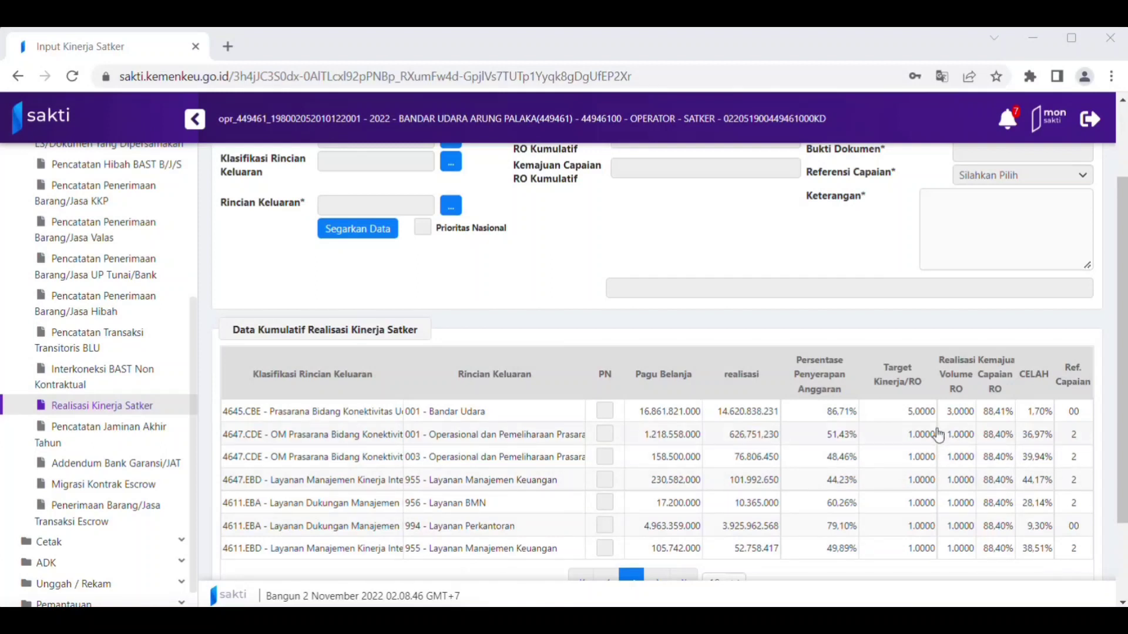
scroll(939, 435, down, 1)
scroll(975, 464, up, 2)
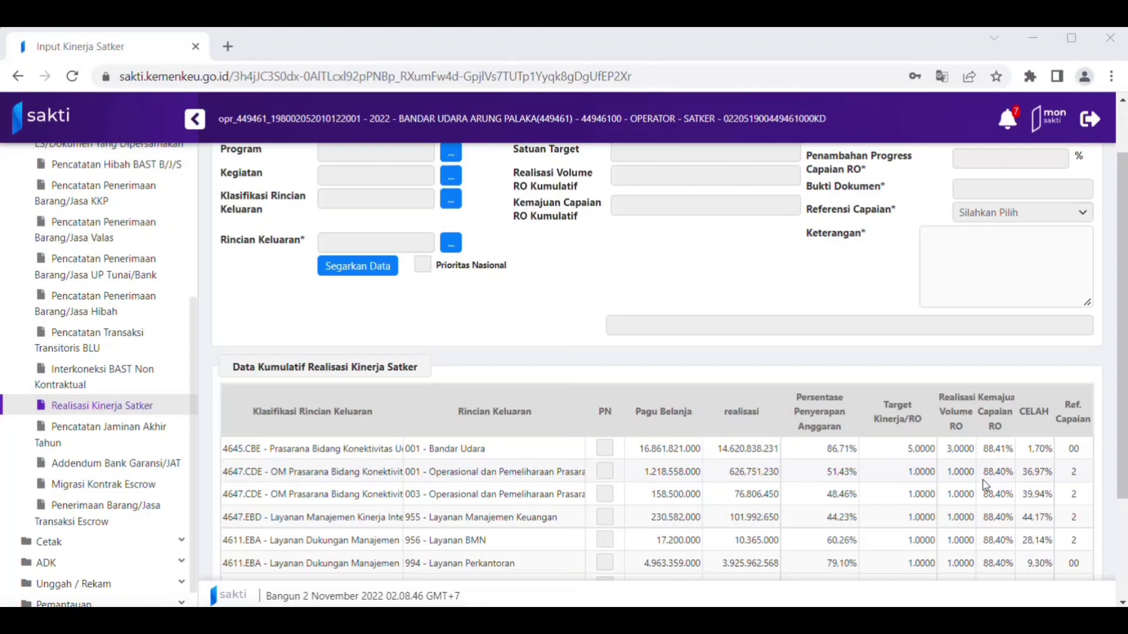
scroll(987, 485, down, 3)
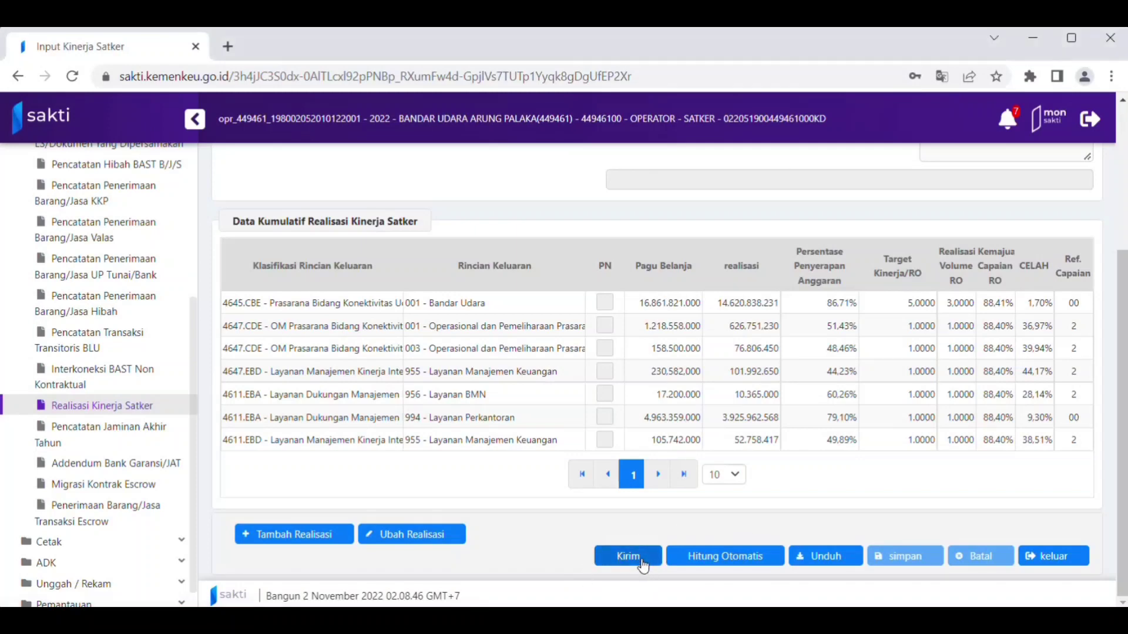
click(643, 563)
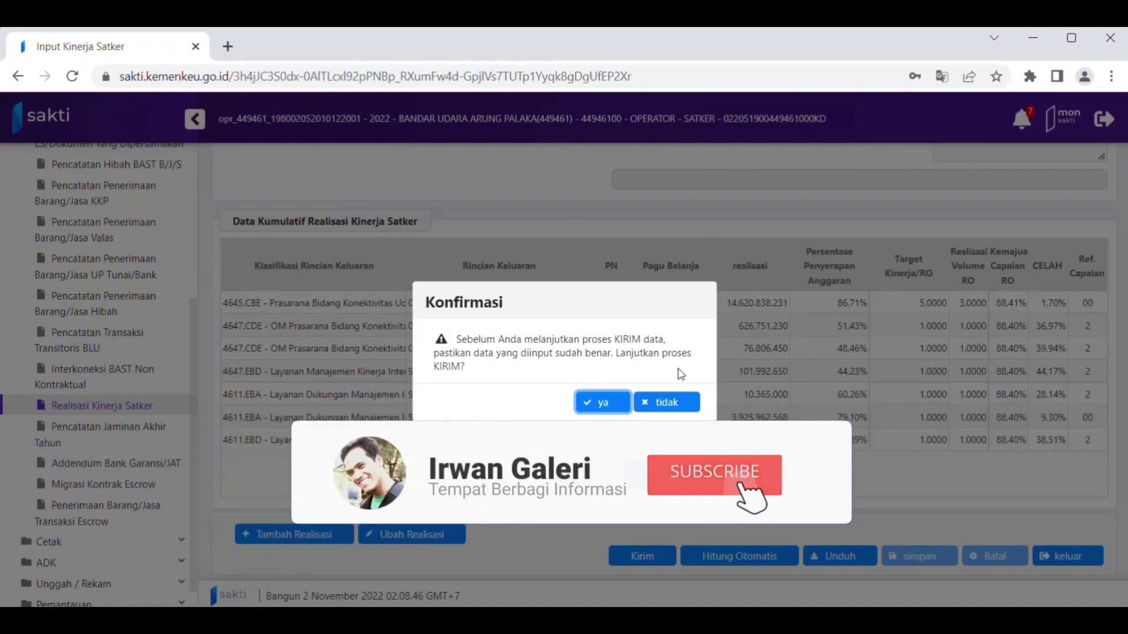
click(603, 403)
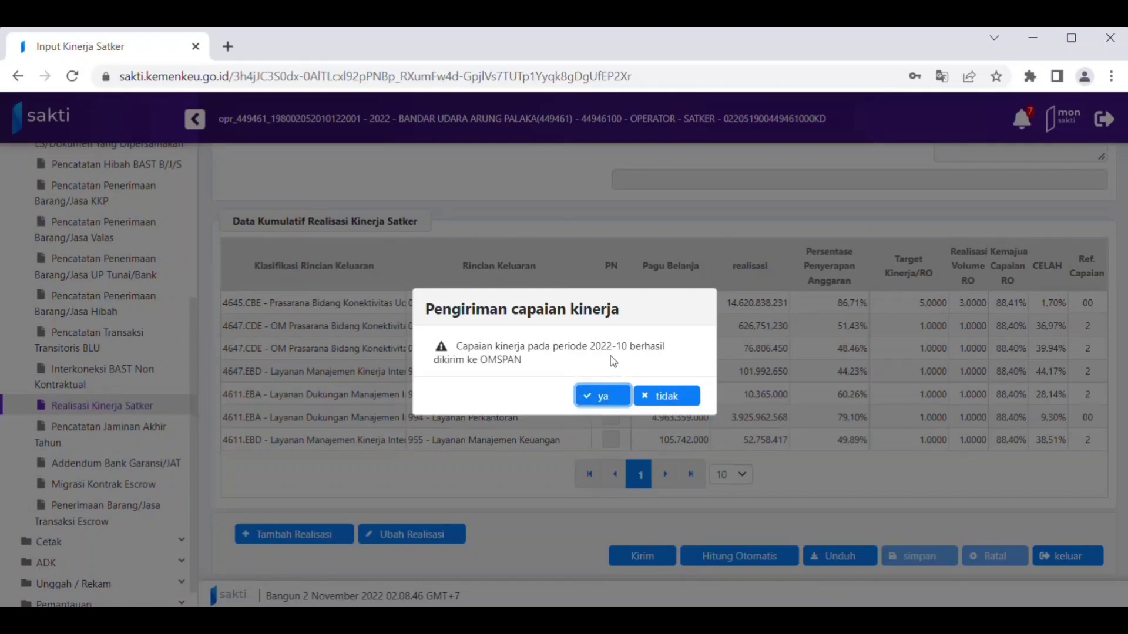
click(602, 401)
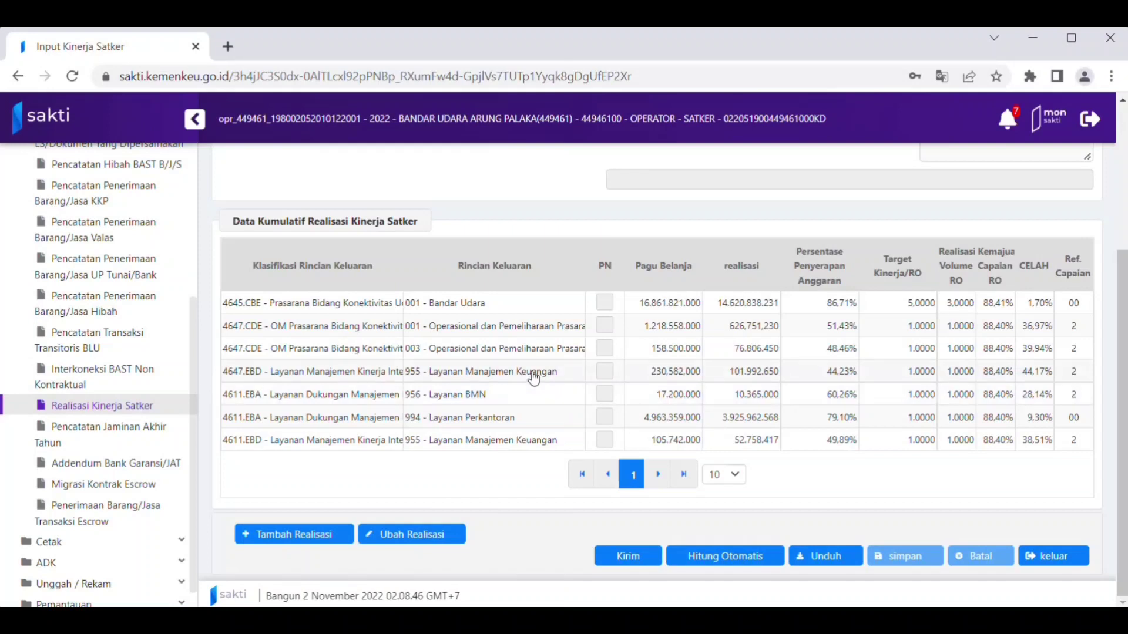
Switch to OM-SPAN's Indikator Pelaksanaan Anggaran page, reload it to check the Capaian Output score, and minimise the browser
mouse_move(798, 629)
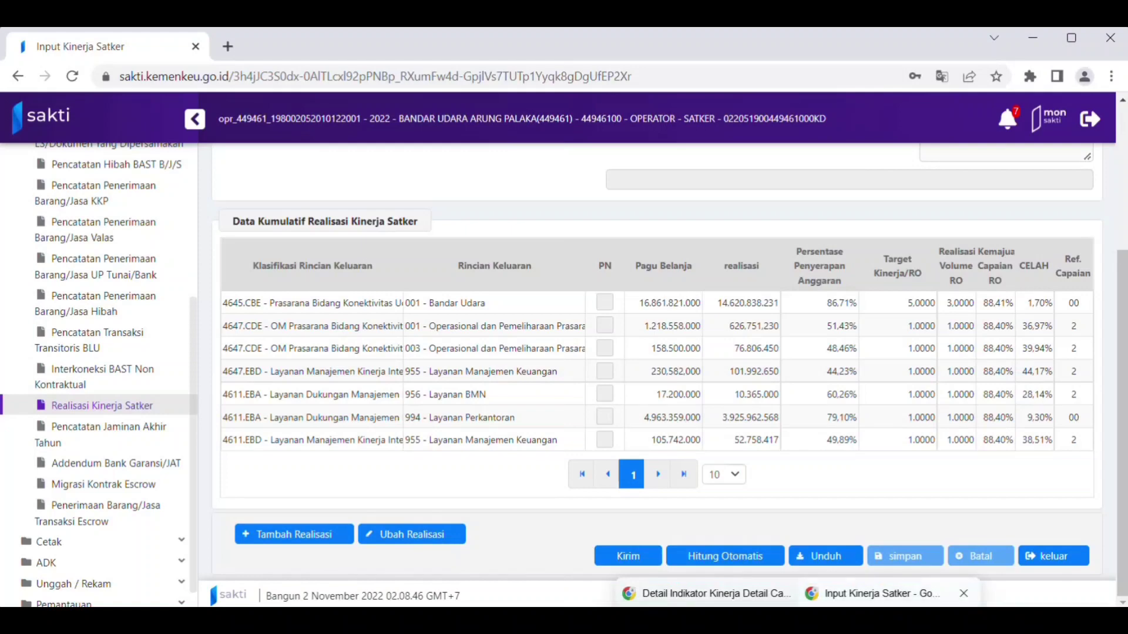
click(708, 593)
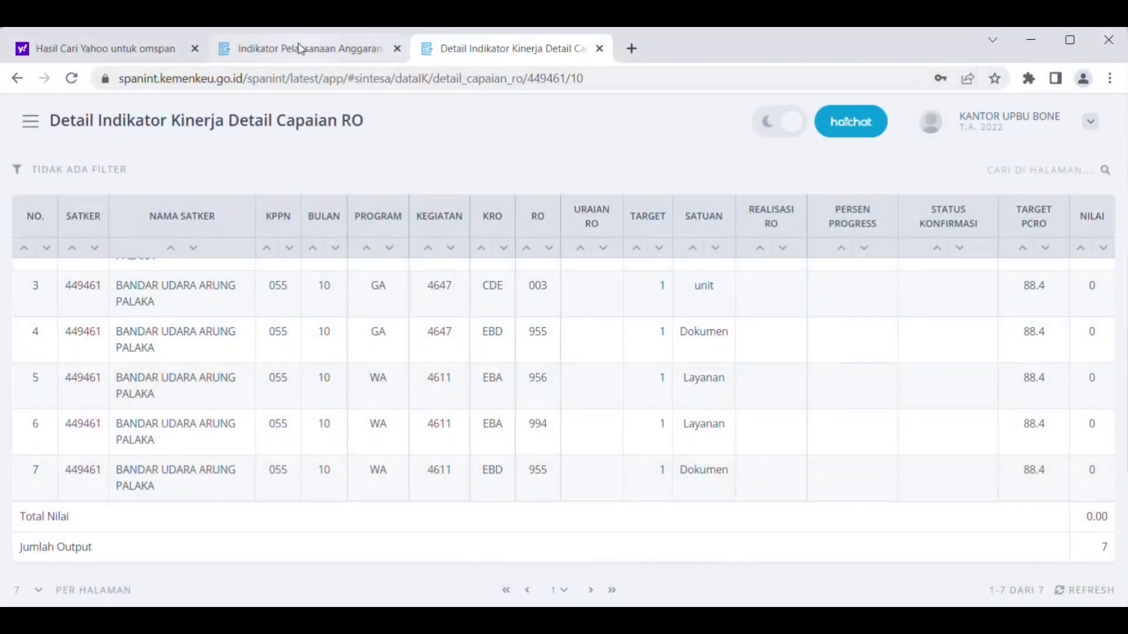
click(271, 47)
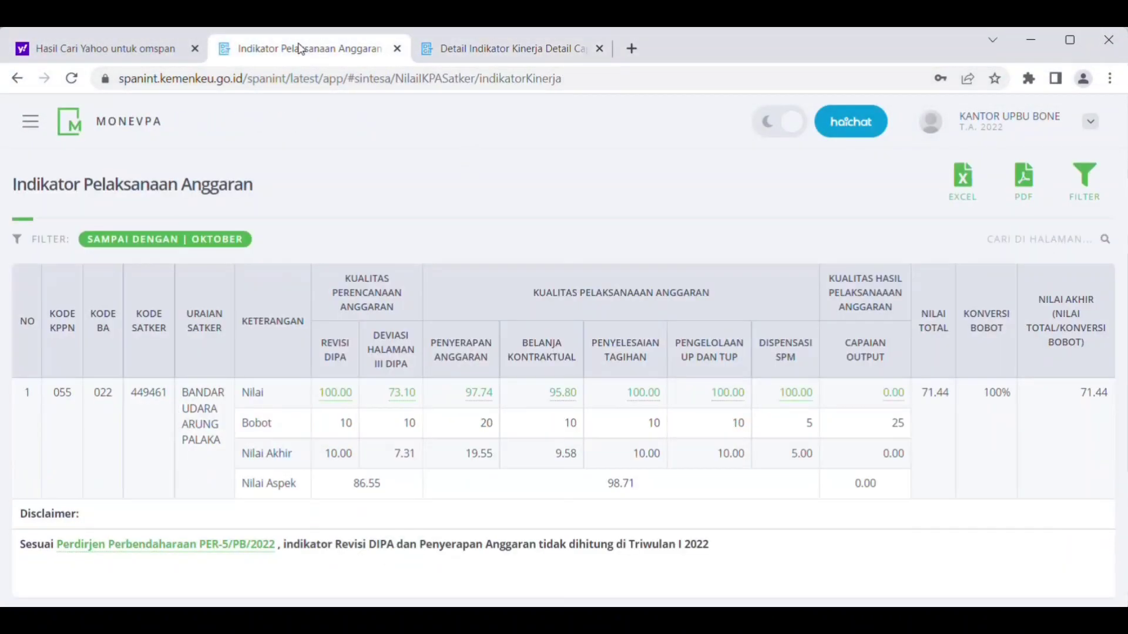
click(71, 78)
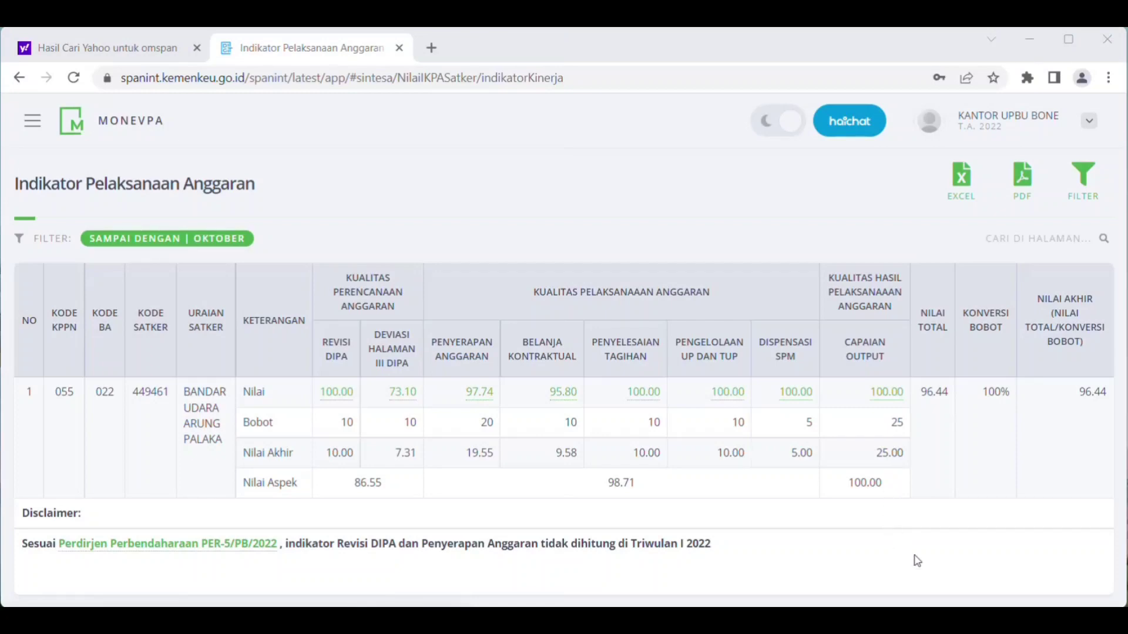
click(1031, 37)
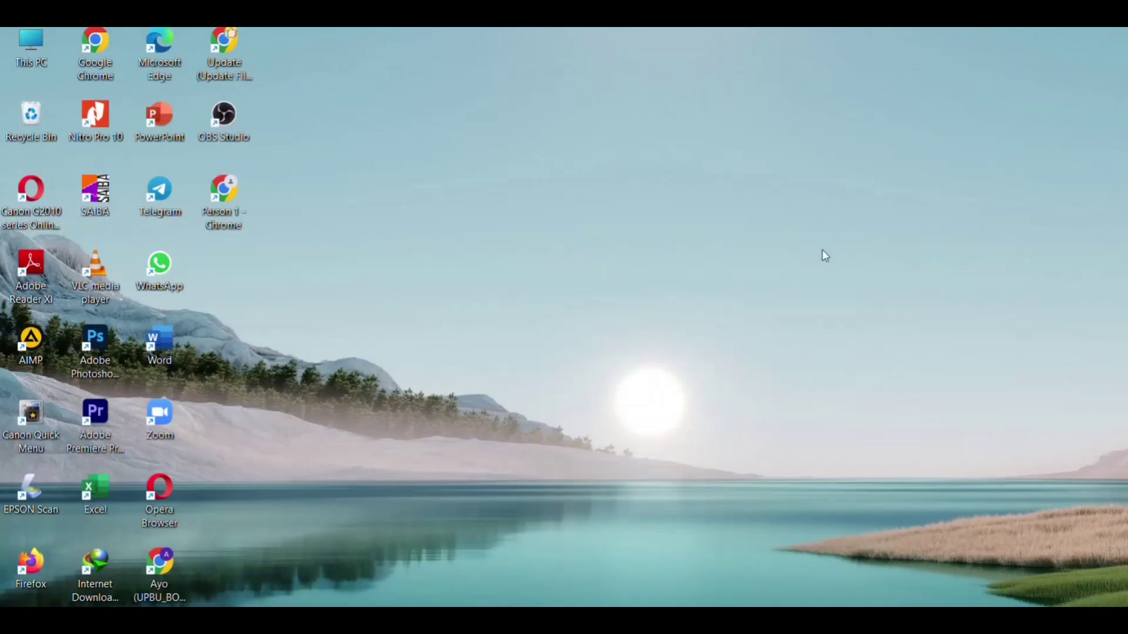